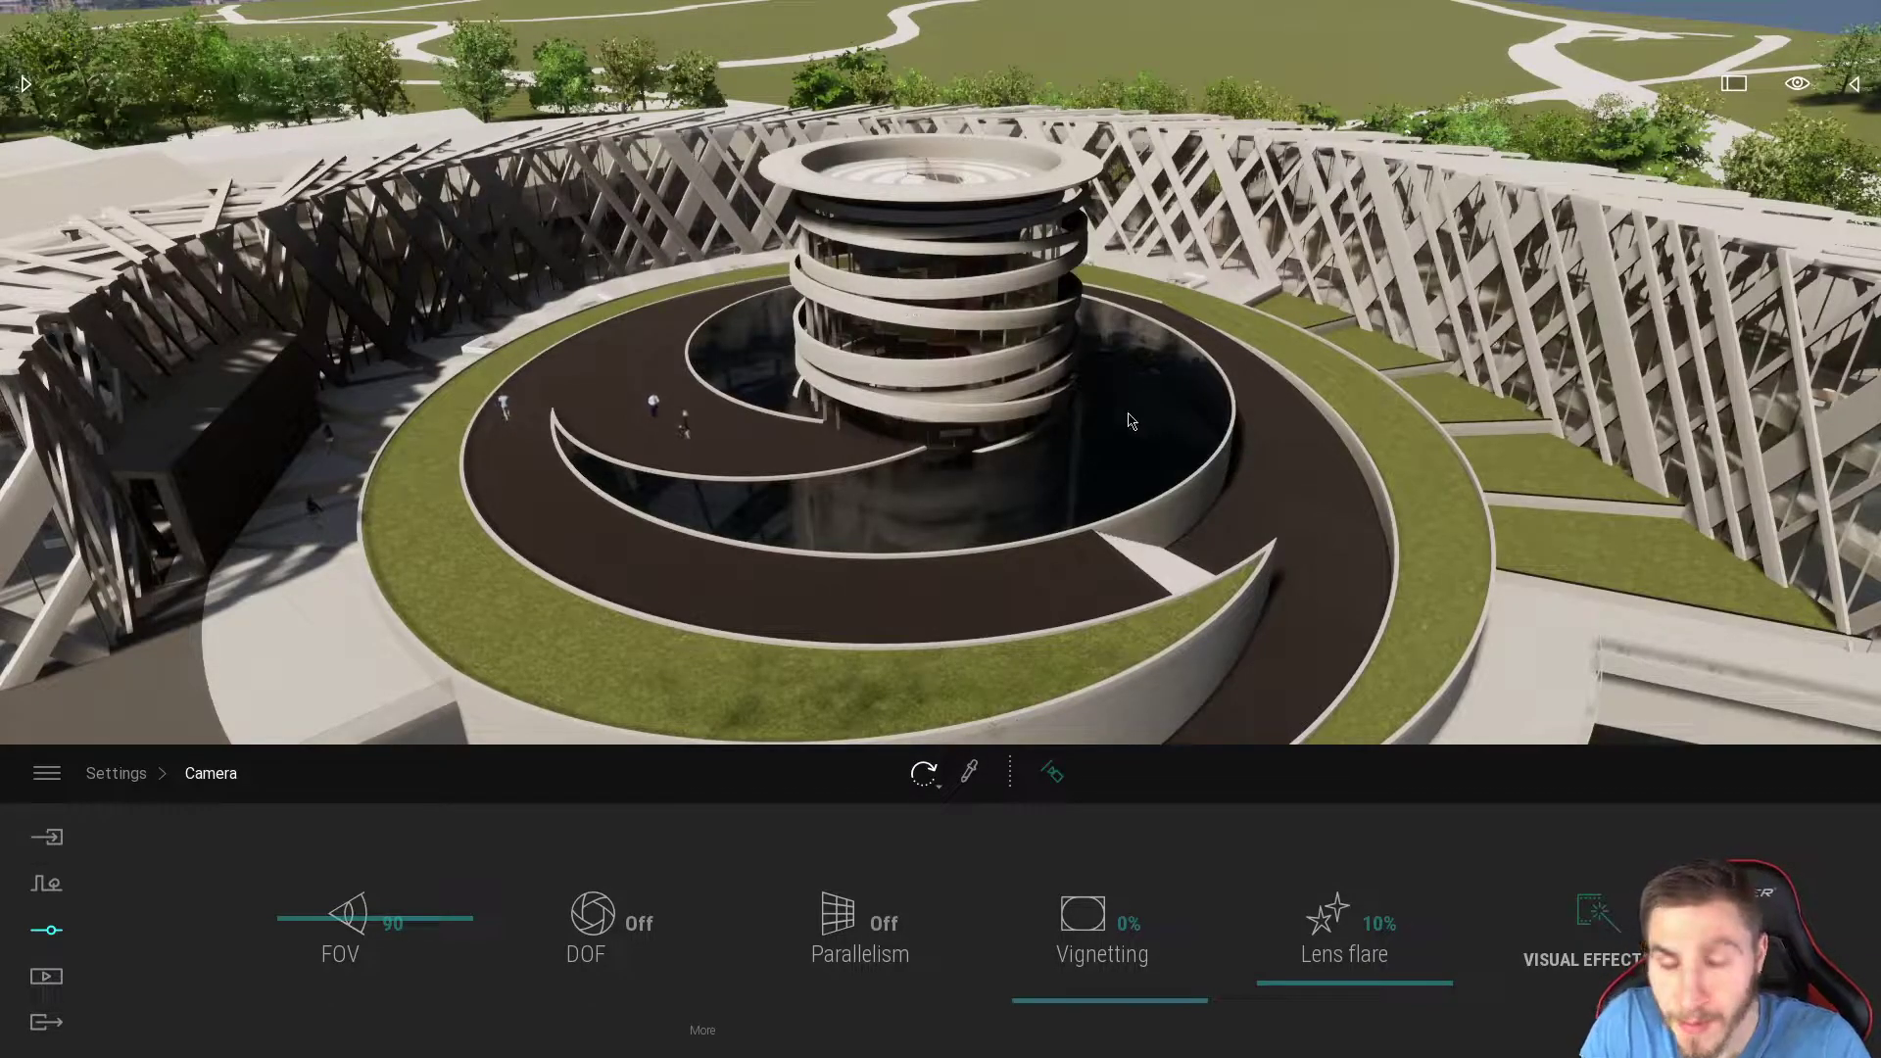
Step: Switch the viewport from perspective to the top orthographic view of the building complex
right_click_drag(941, 301, 952, 235)
right_click_drag(1705, 147, 1673, 262)
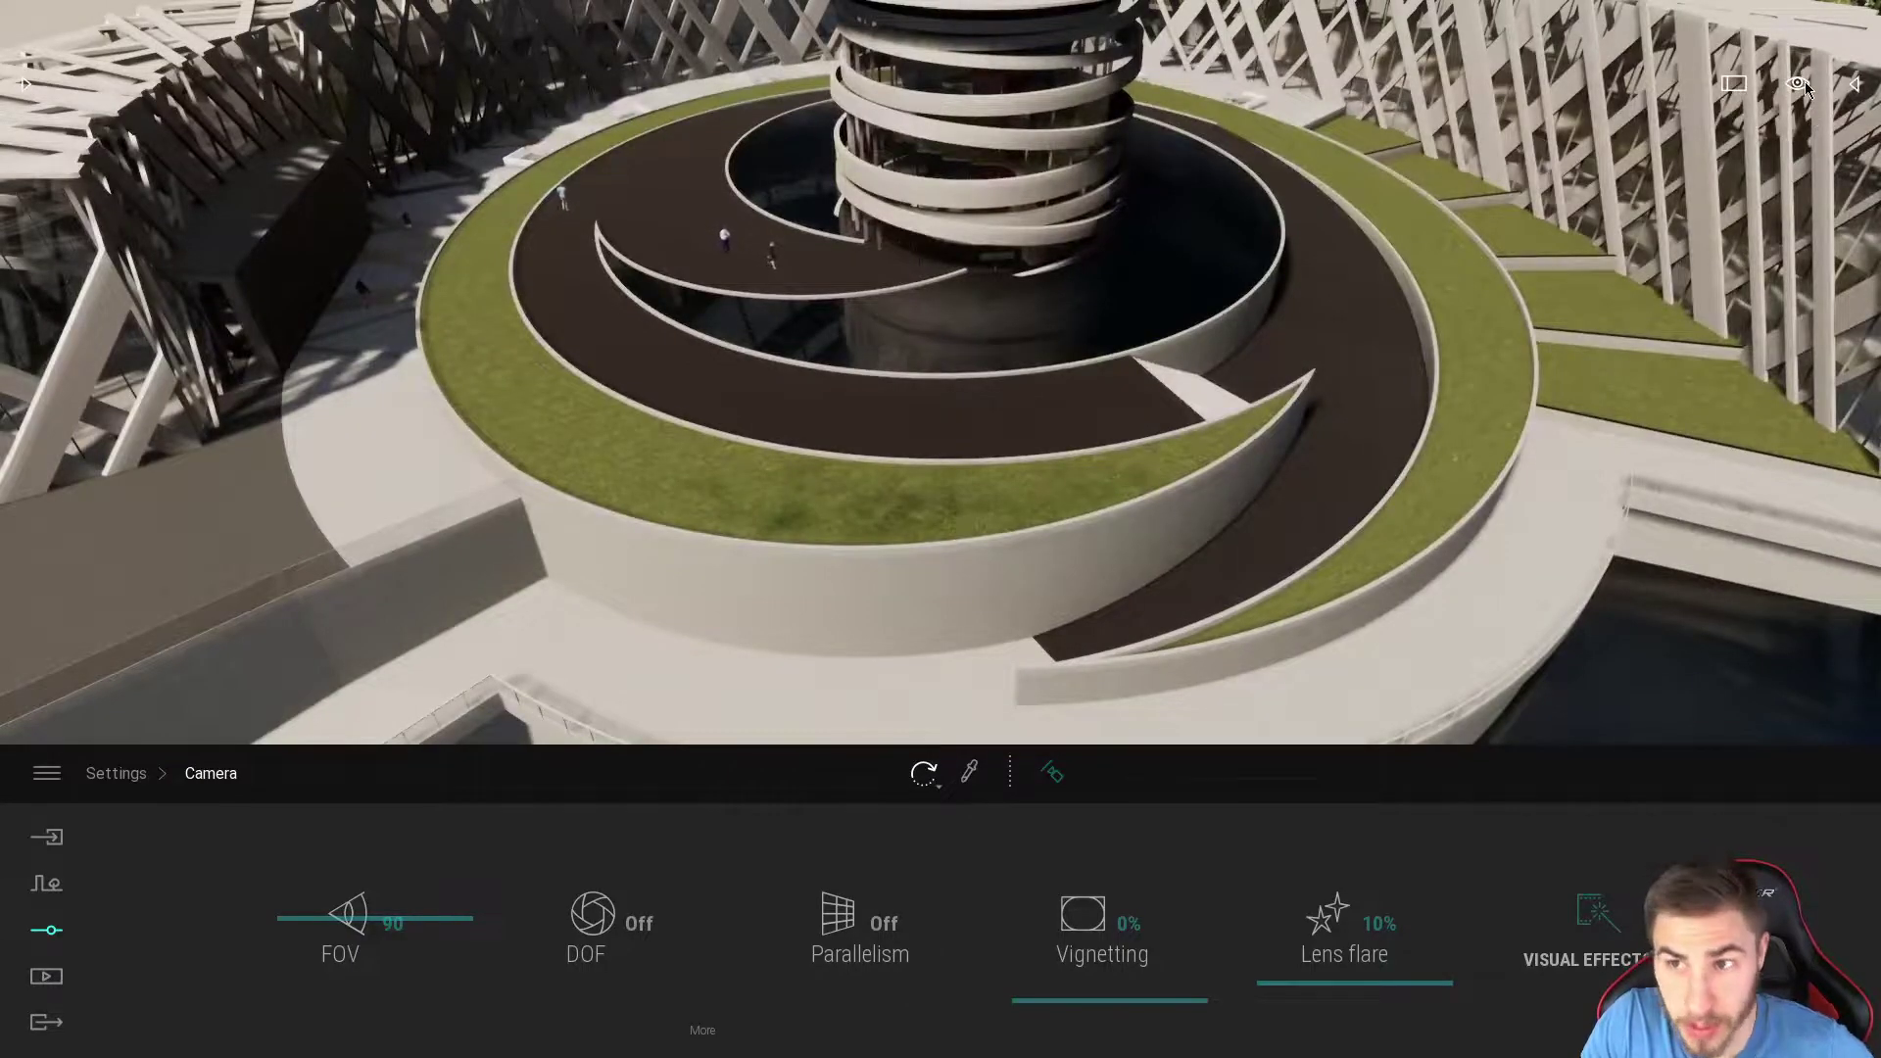
left_click(1800, 84)
left_click(1800, 387)
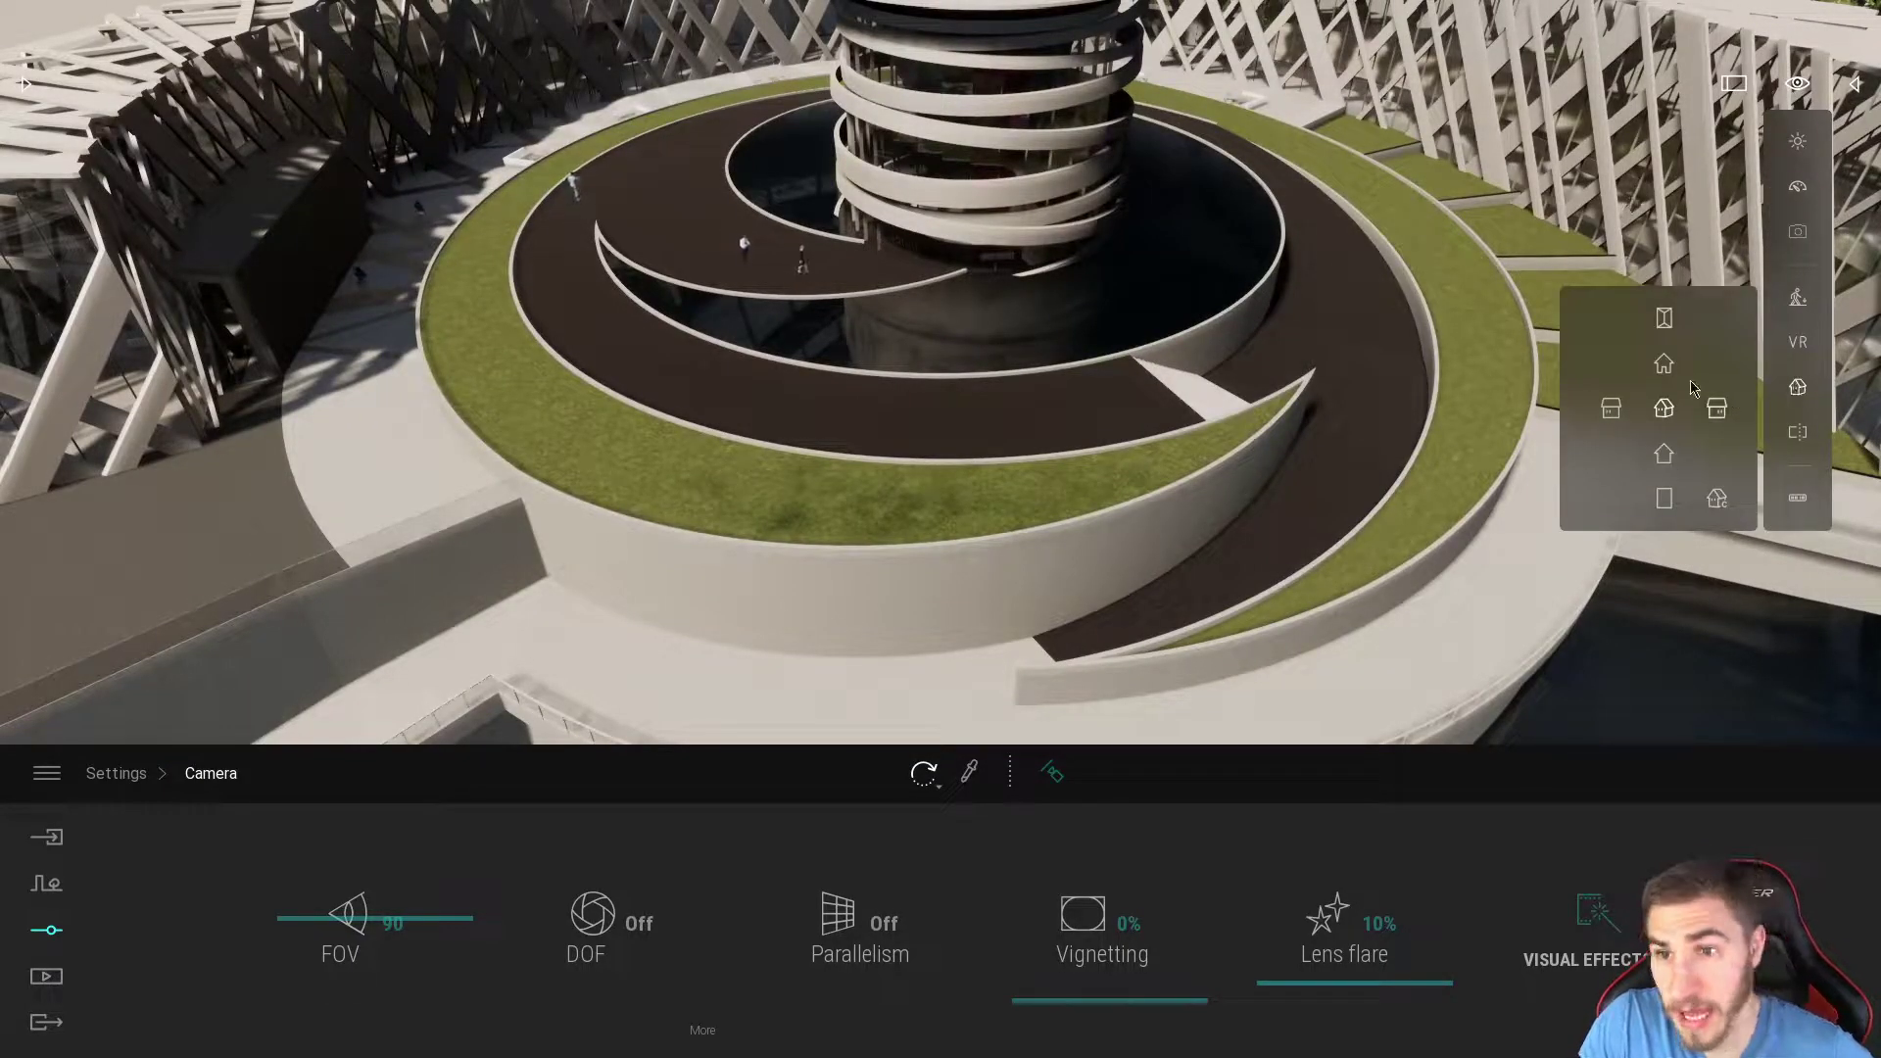
left_click(1665, 321)
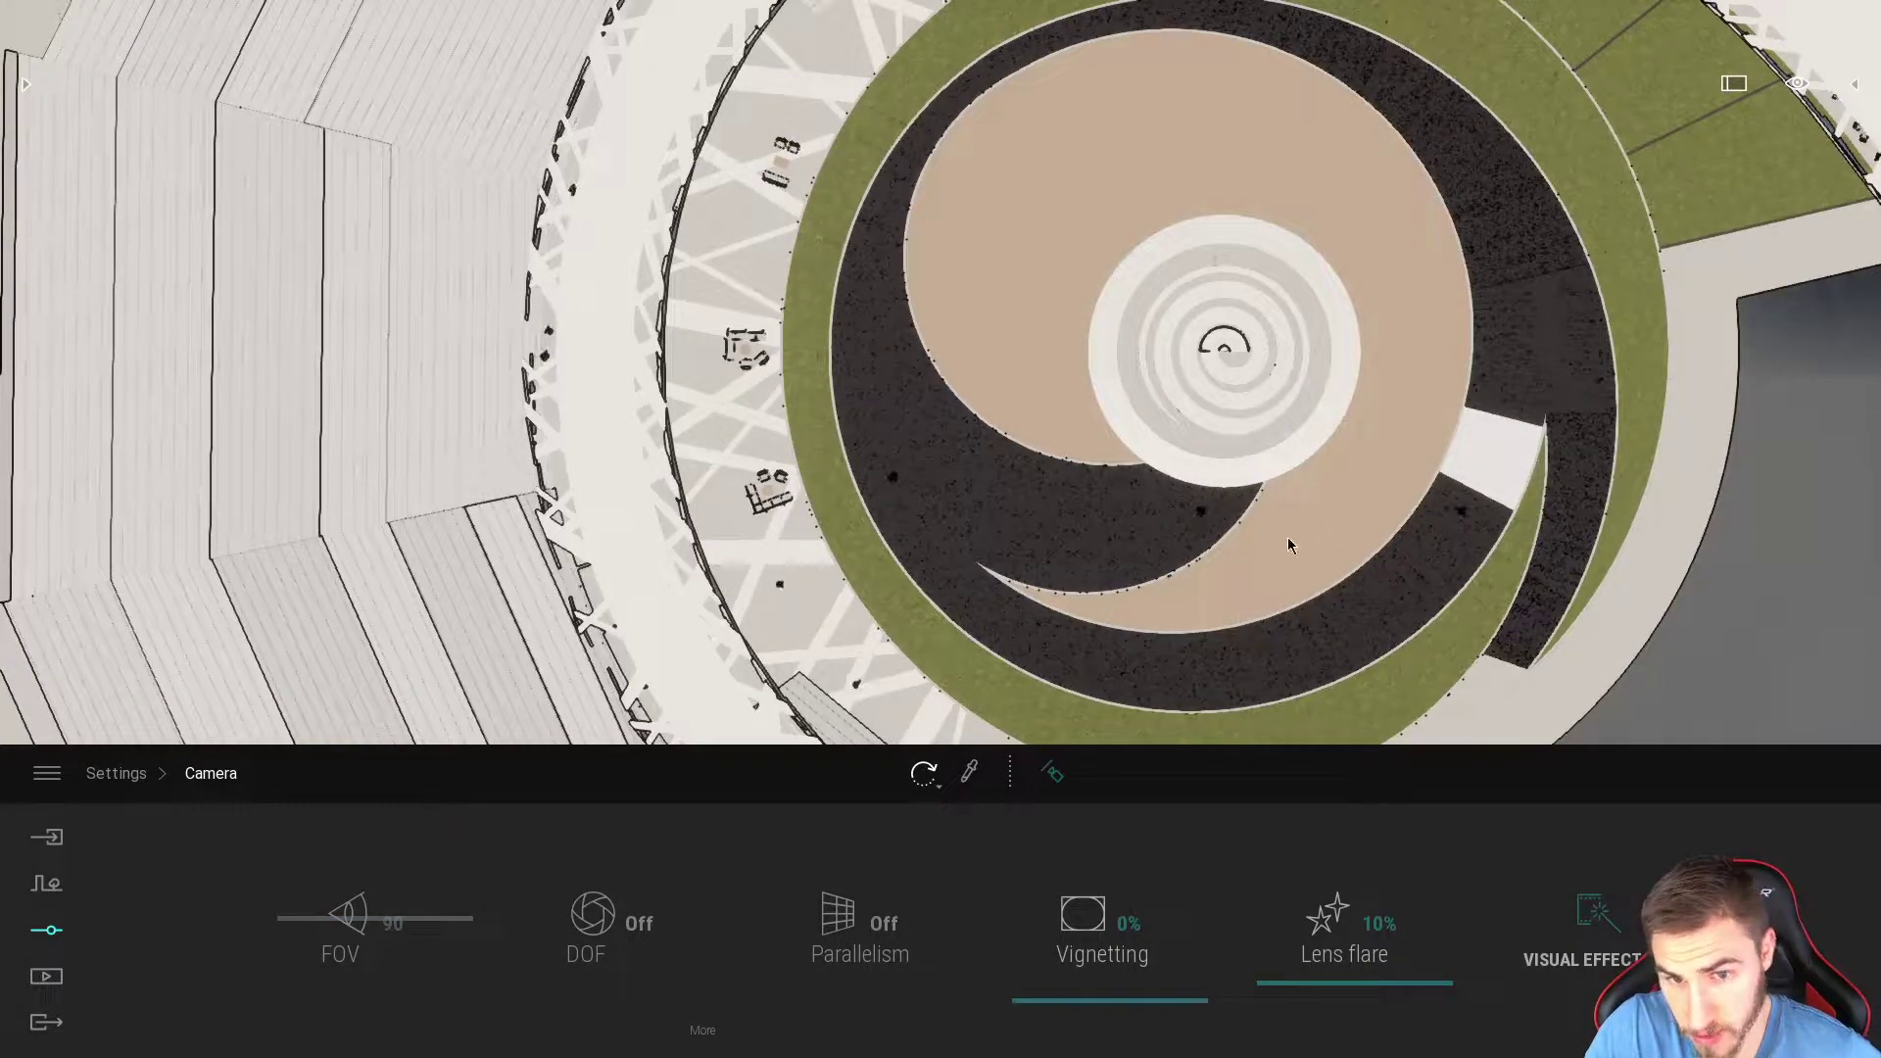
Step: Examine the circular plaza, the surrounding roofs and the waterfront in the orthographic top view at different scales
middle_click_drag(1288, 546, 1180, 37)
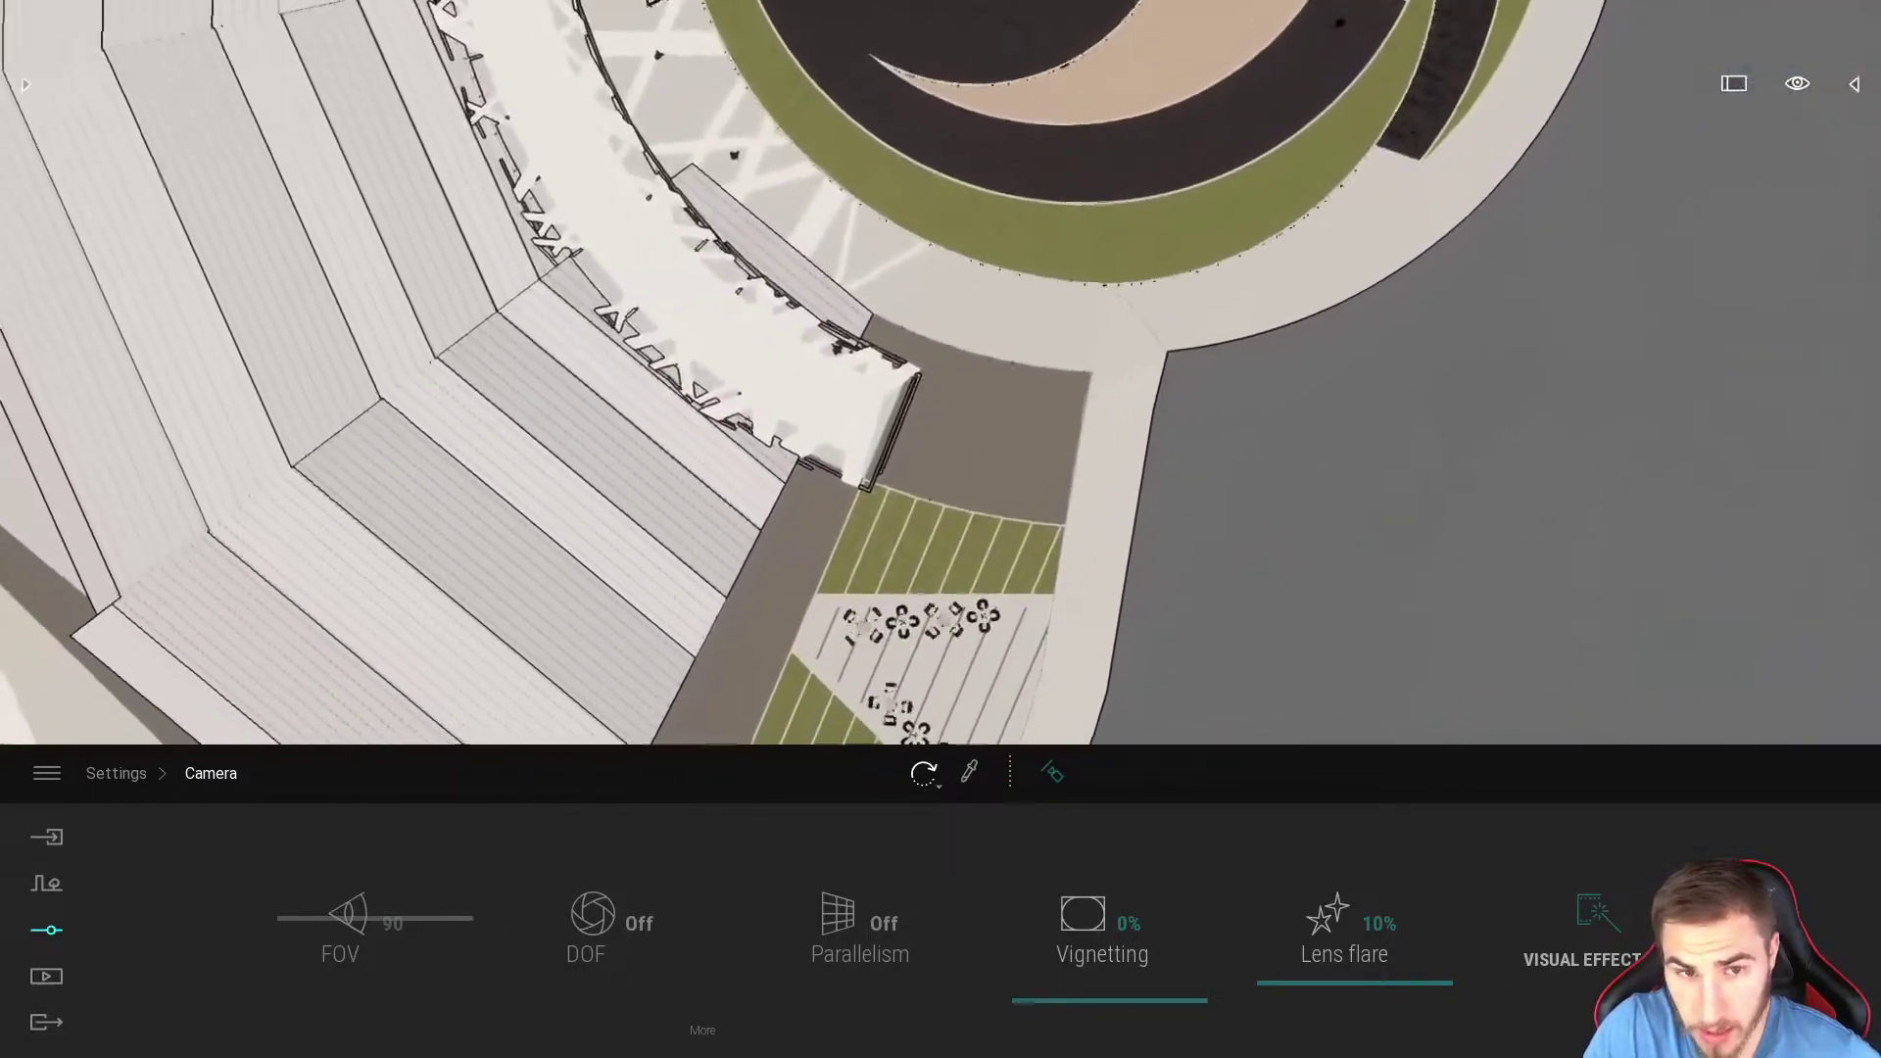
scroll(970, 515, "up", 2)
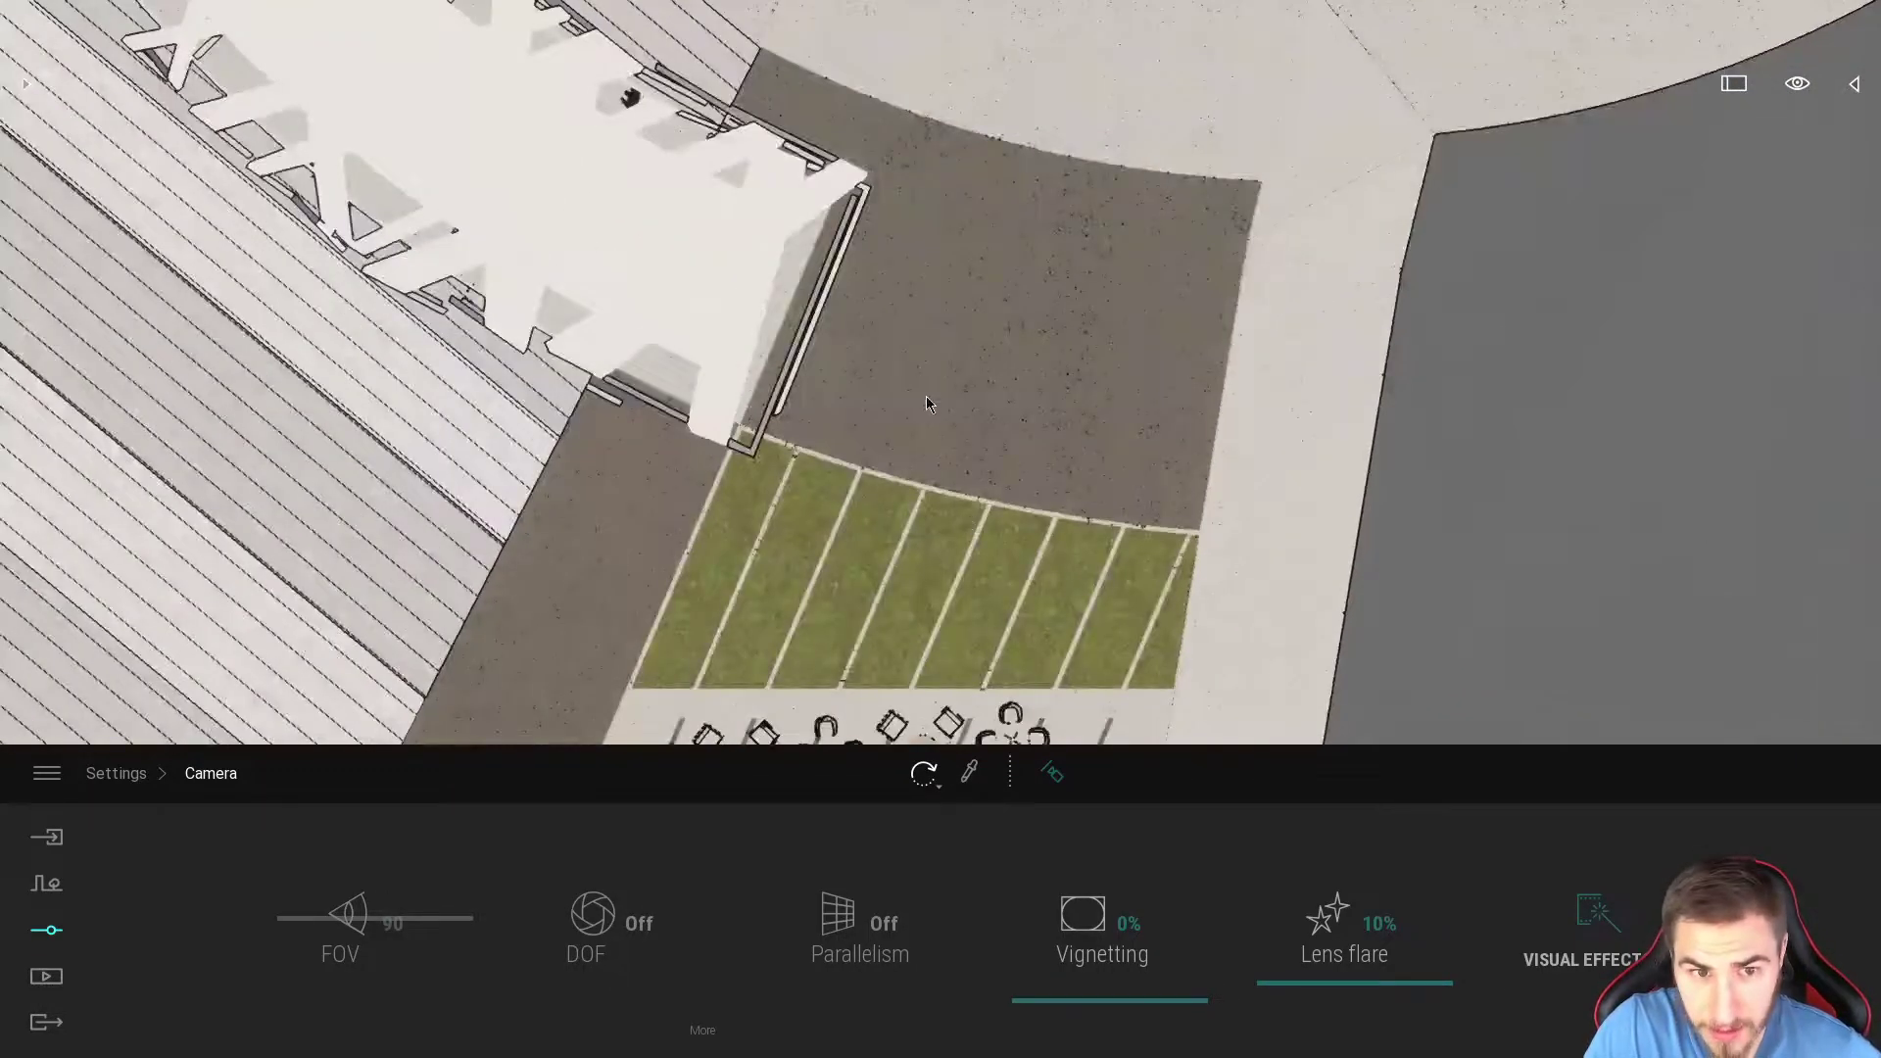
scroll(926, 396, "up", 2)
scroll(1062, 382, "down", 2)
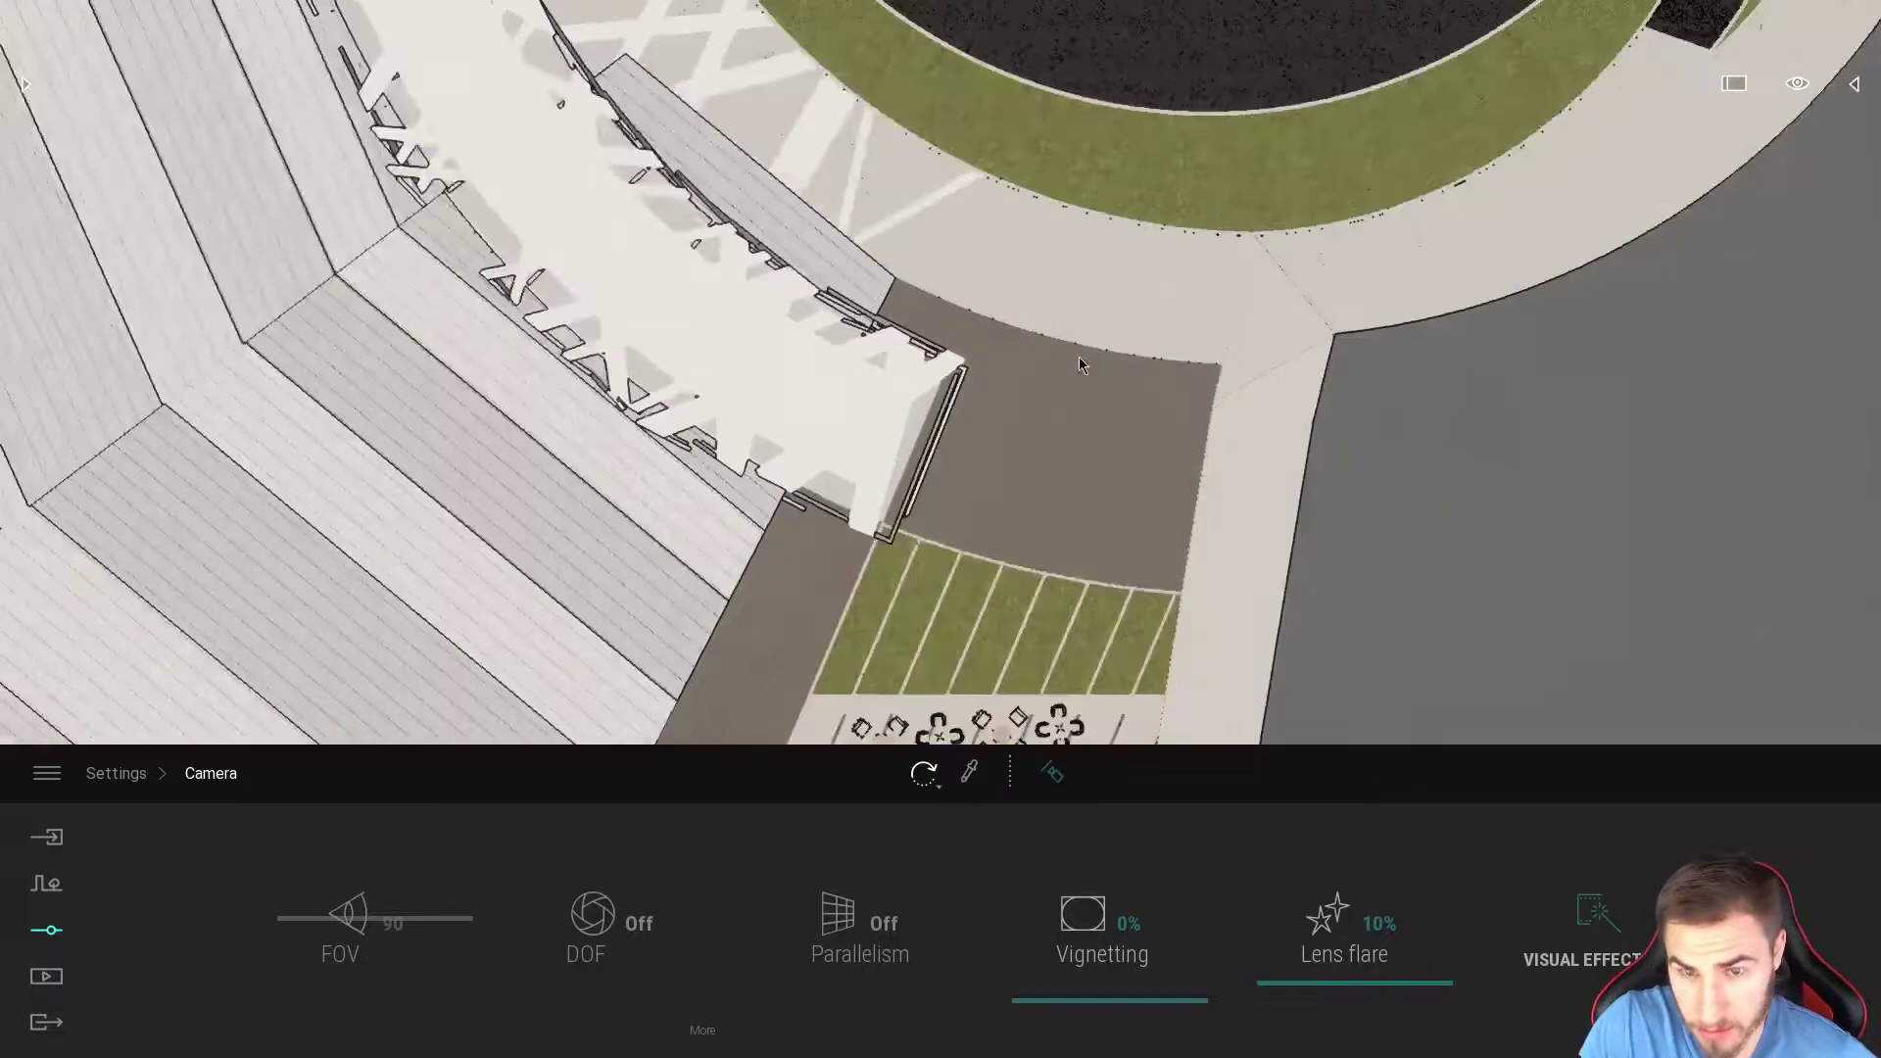
middle_click_drag(1158, 201, 1099, 654)
scroll(1142, 251, "down", 3)
middle_click_drag(1134, 229, 997, 578)
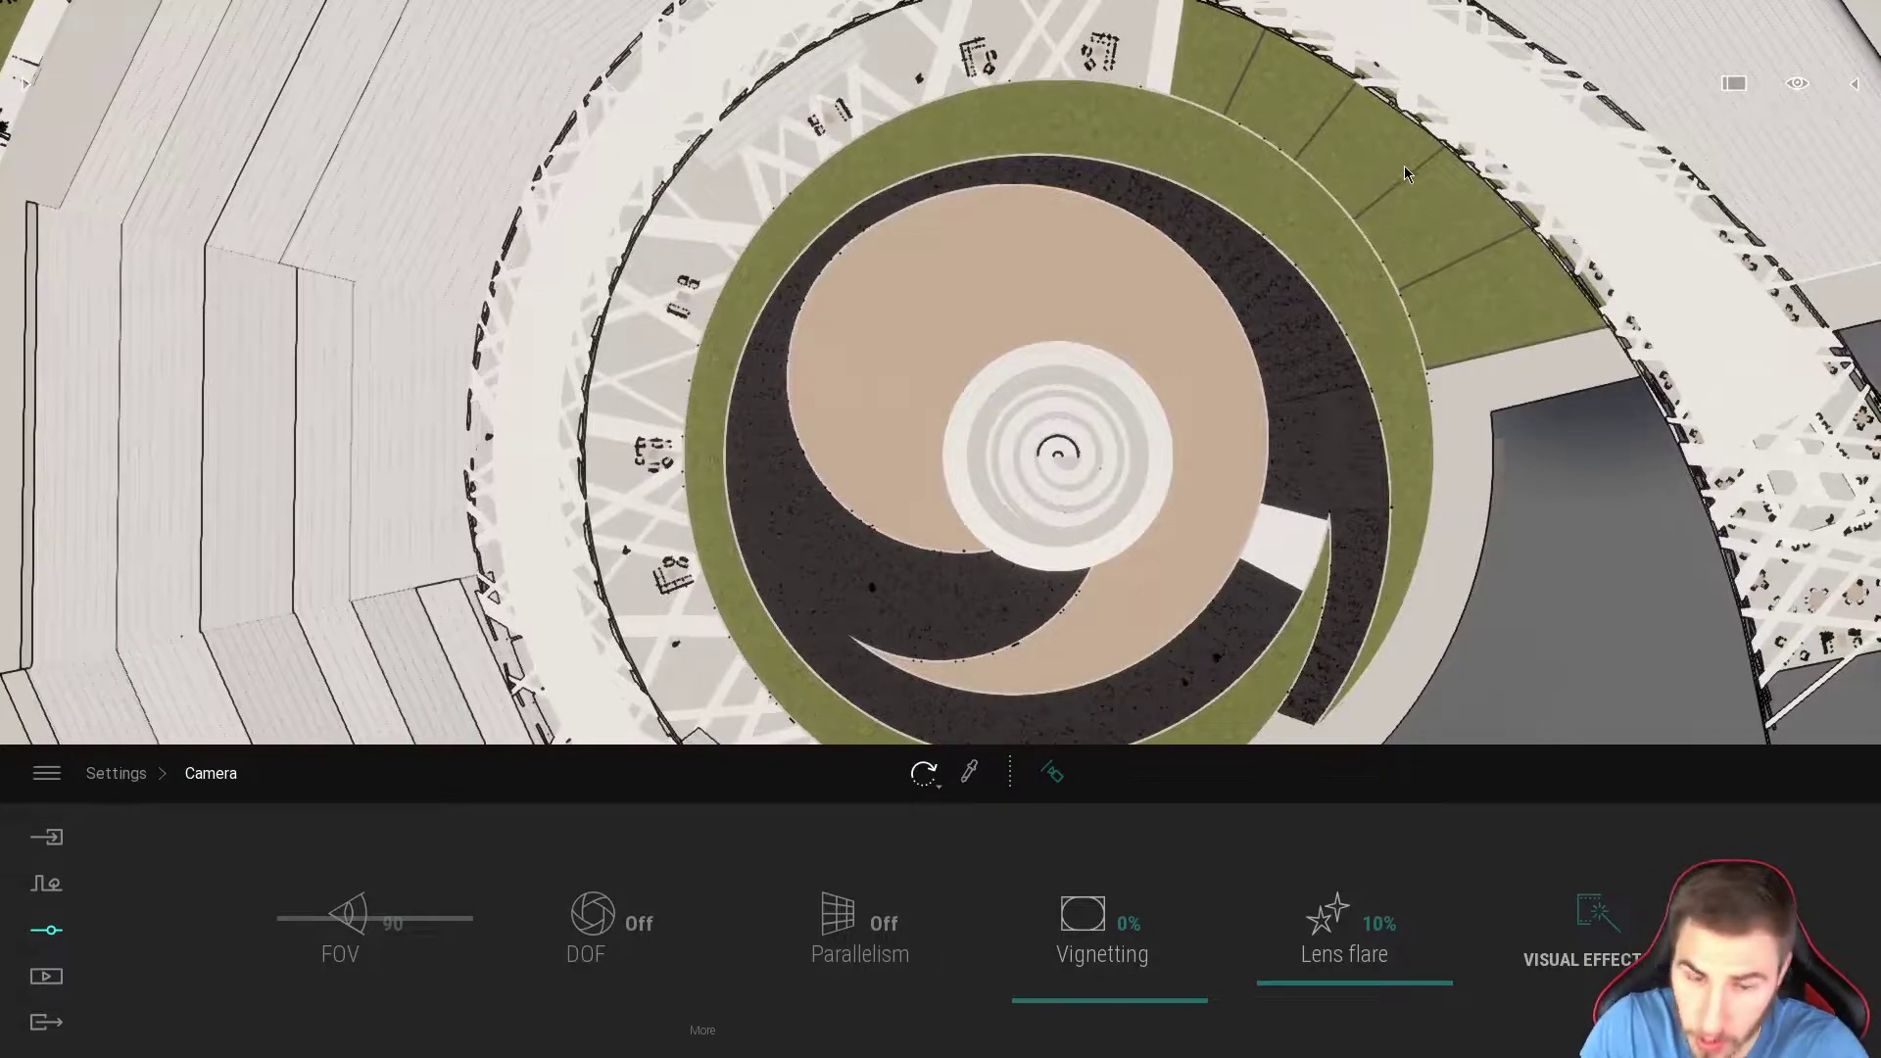
scroll(1375, 228, "down", 4)
middle_click_drag(1376, 227, 1307, 337)
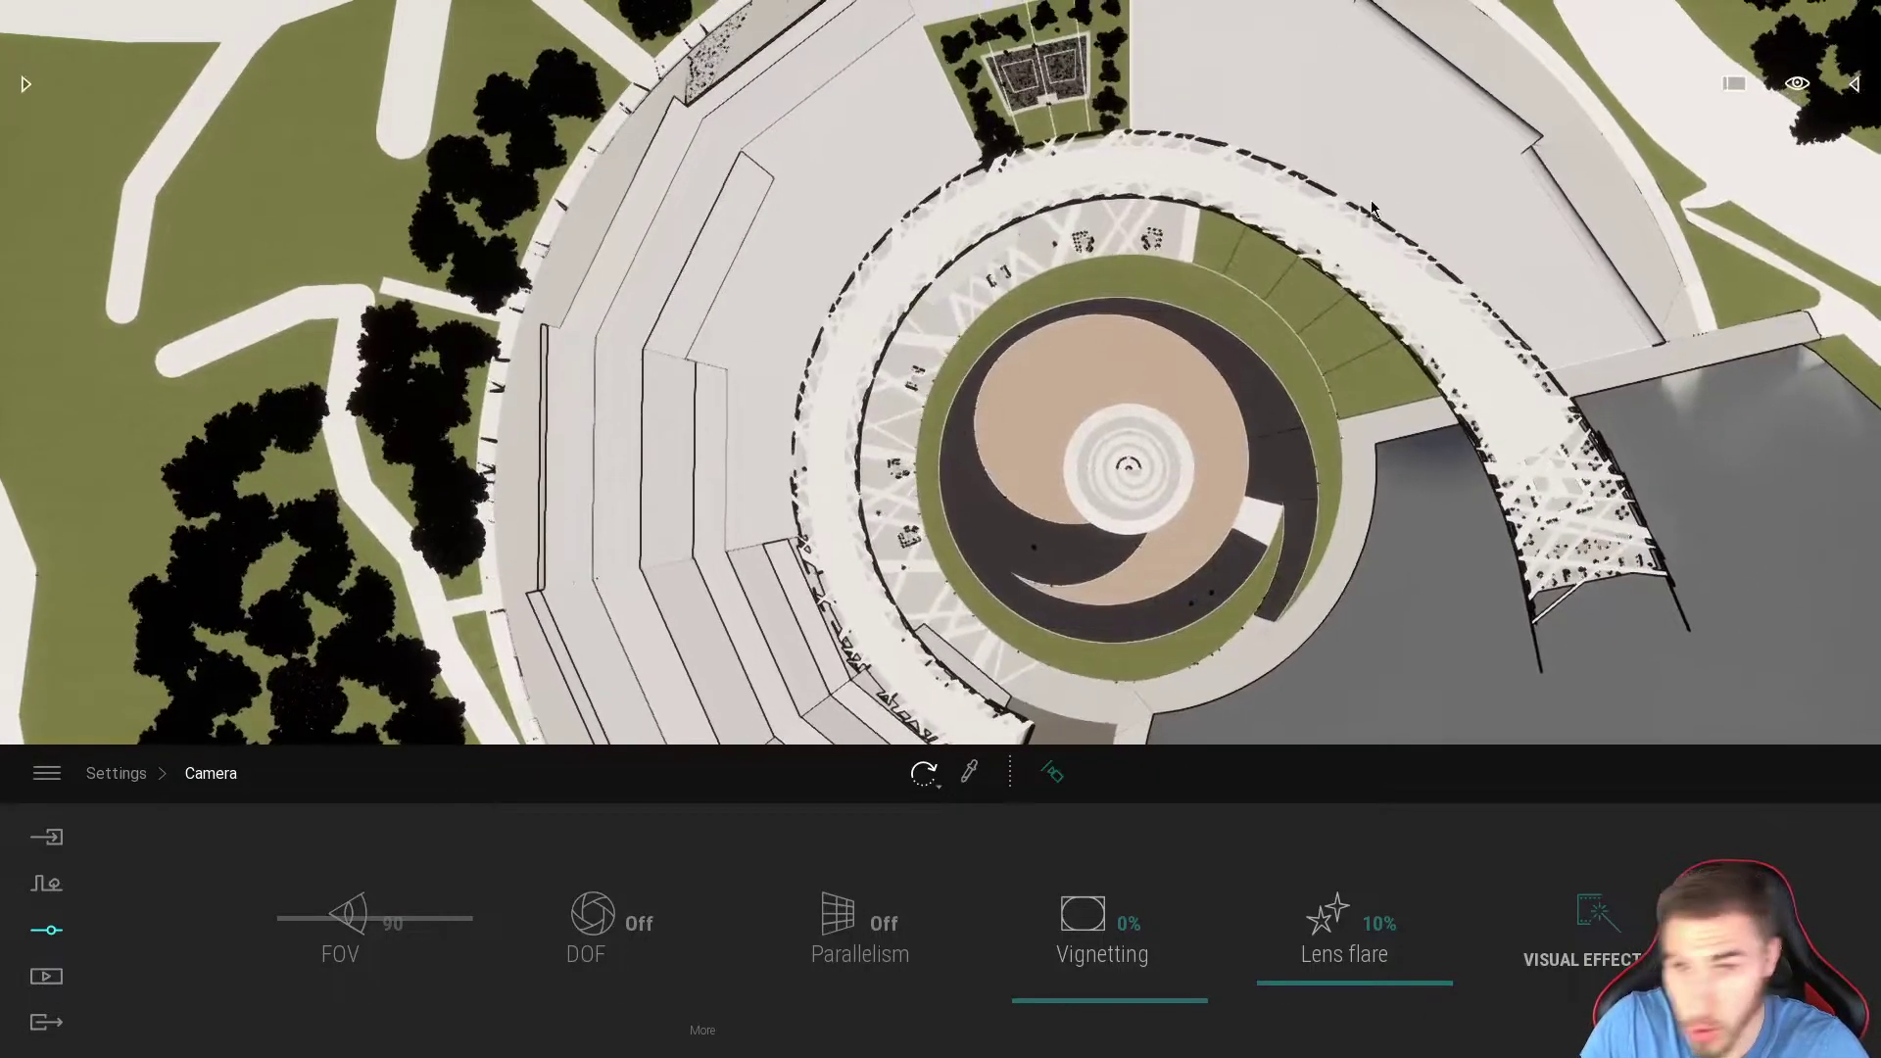
scroll(1703, 495, "up", 5)
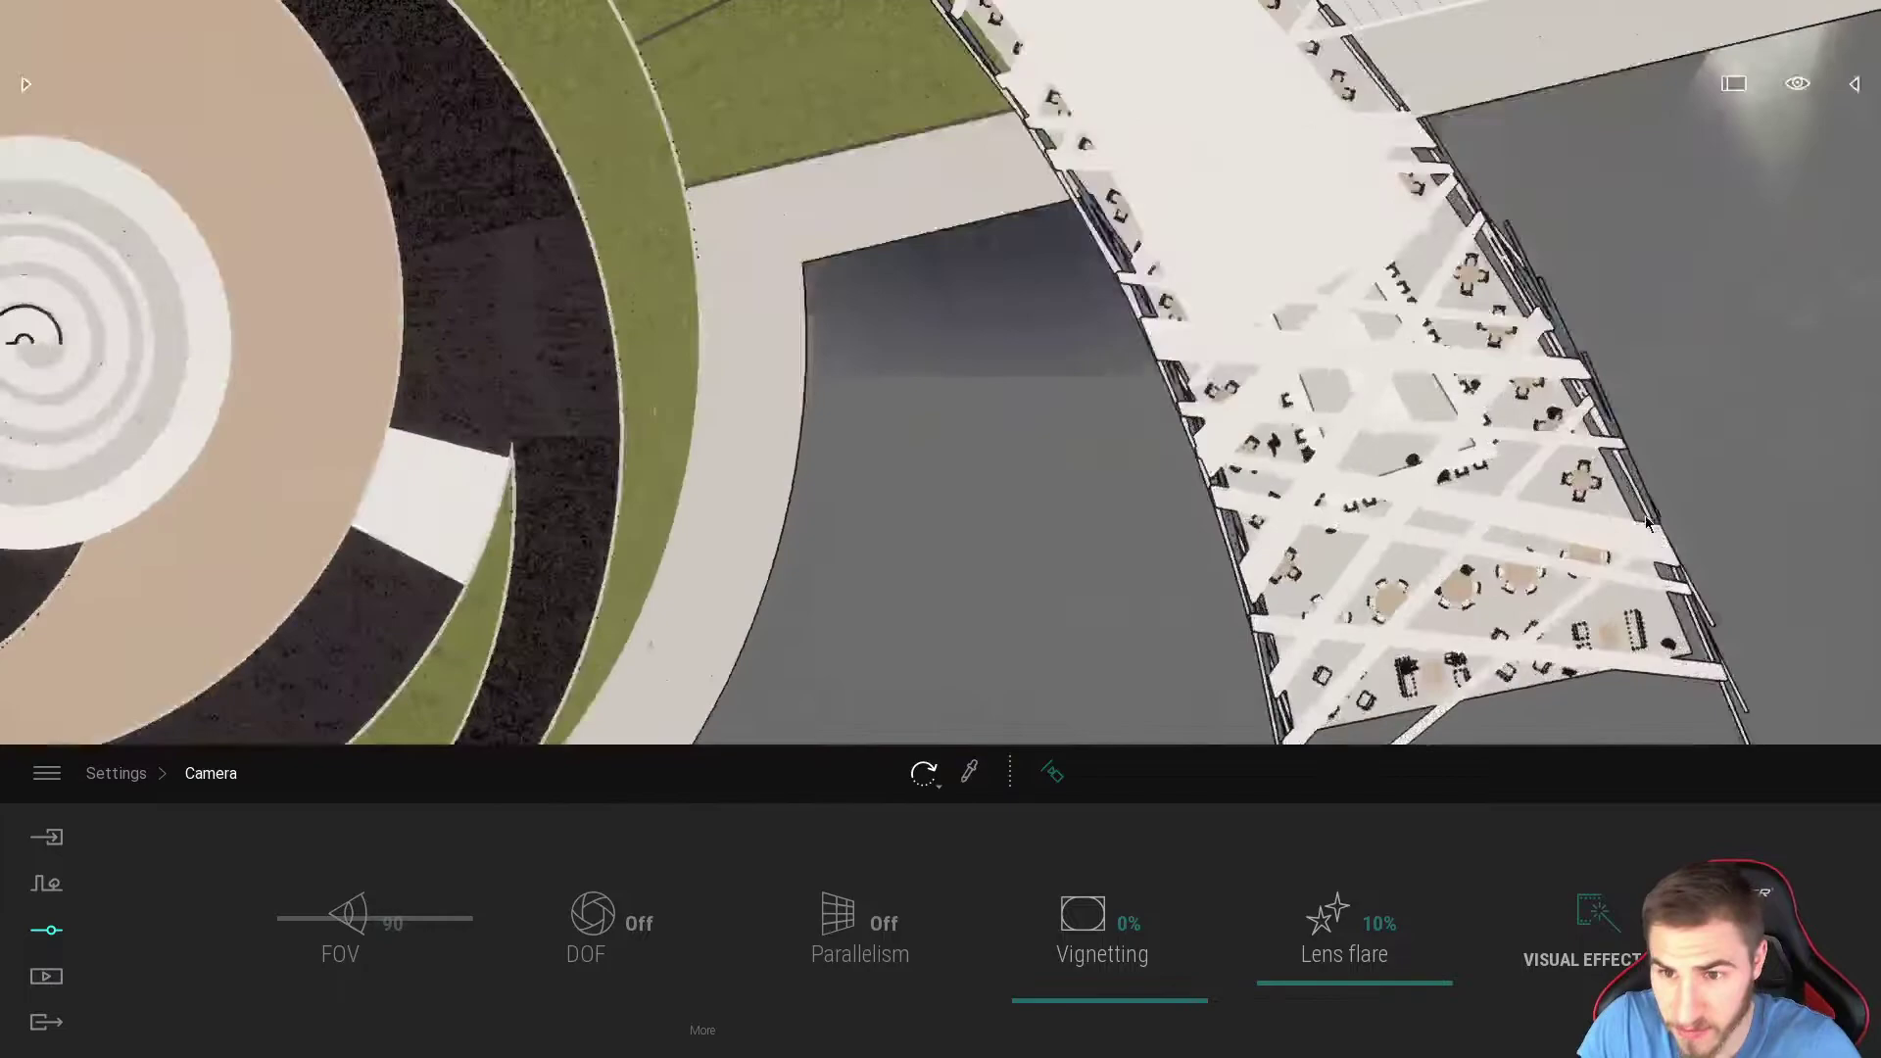
middle_click_drag(98, 613, 710, 537)
scroll(709, 537, "down", 5)
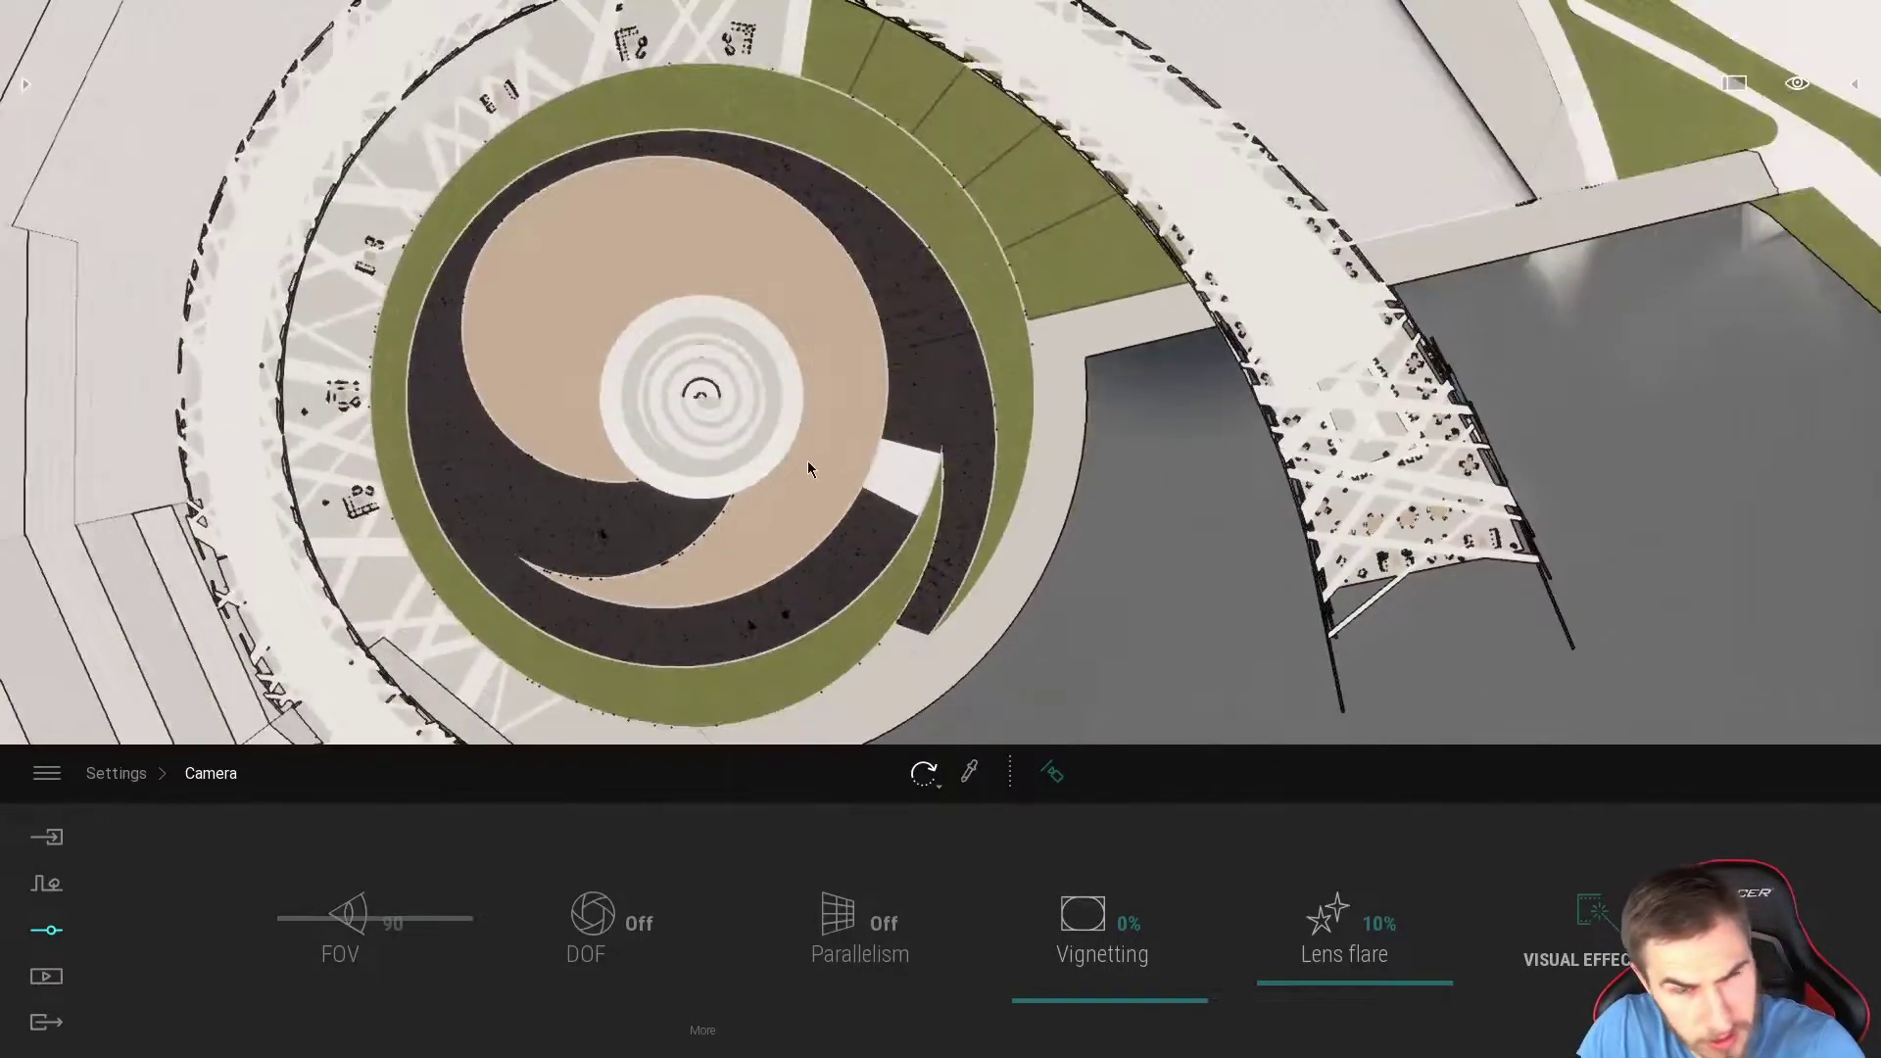
scroll(1005, 460, "down", 2)
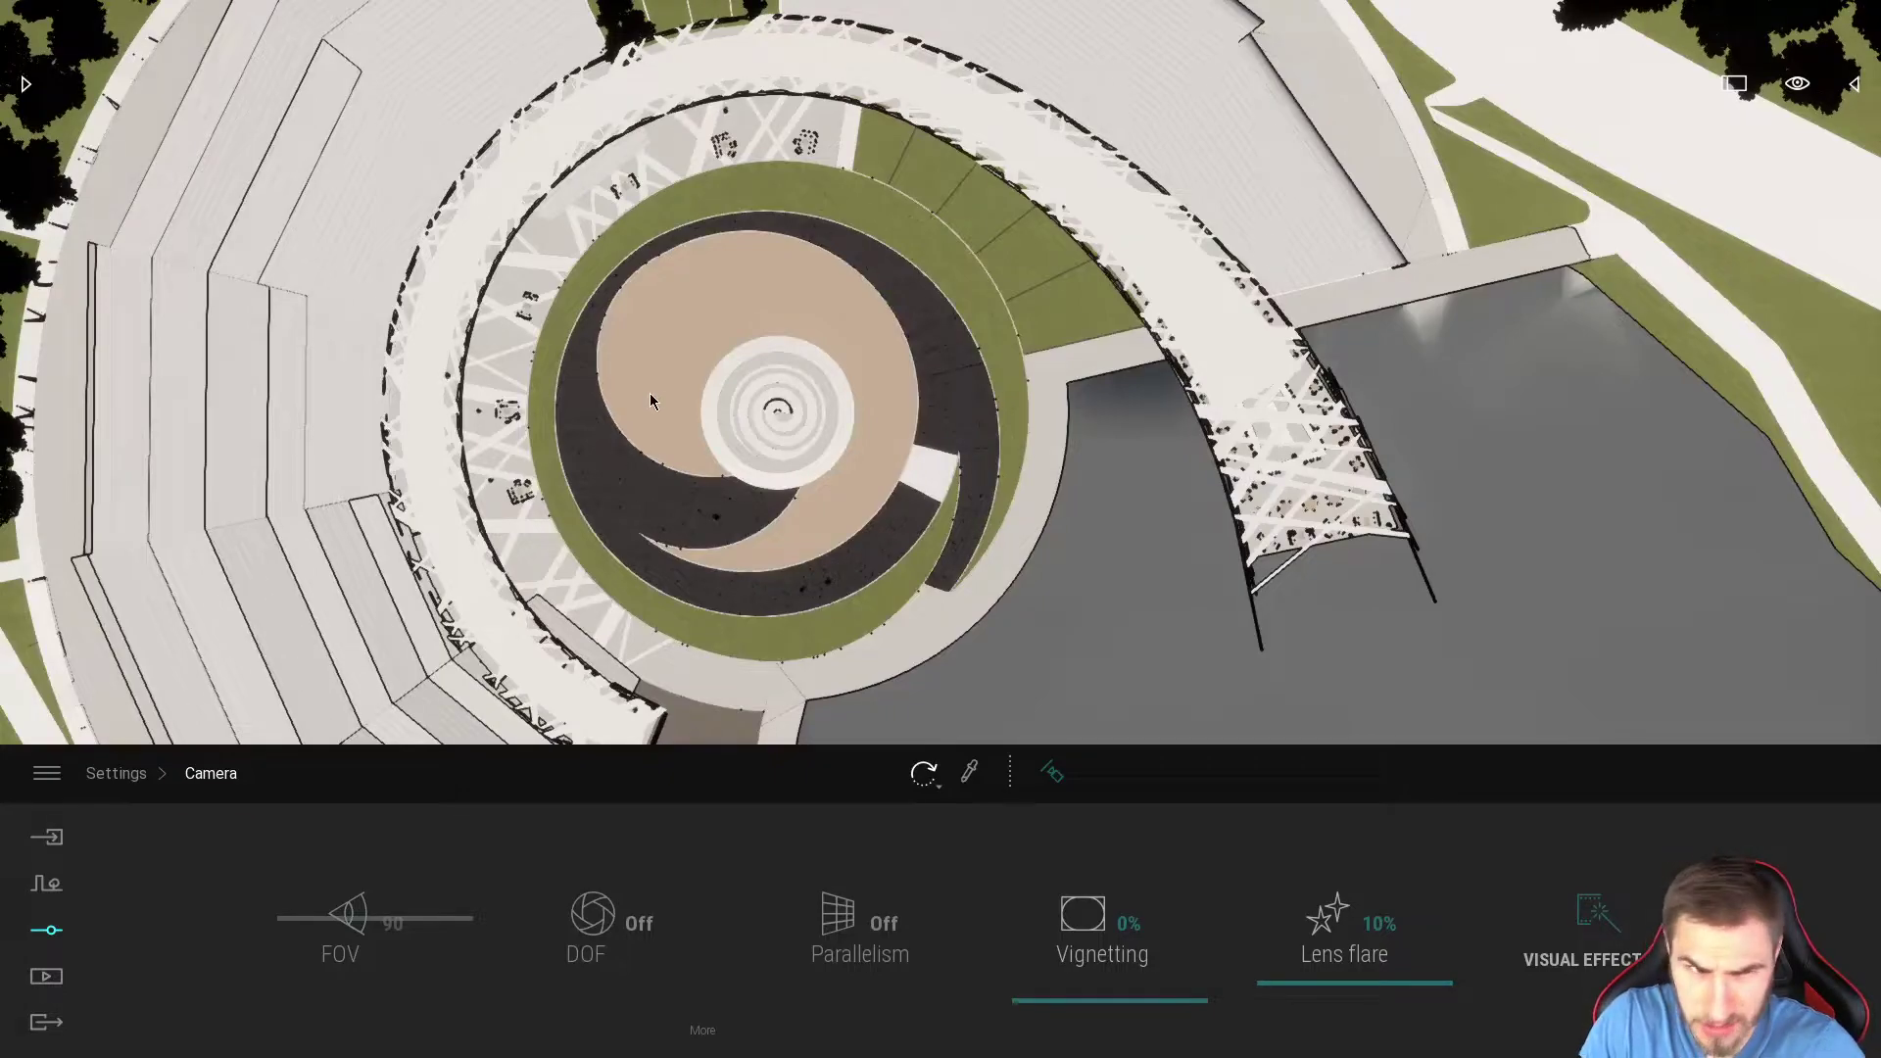
middle_click_drag(675, 505, 808, 425)
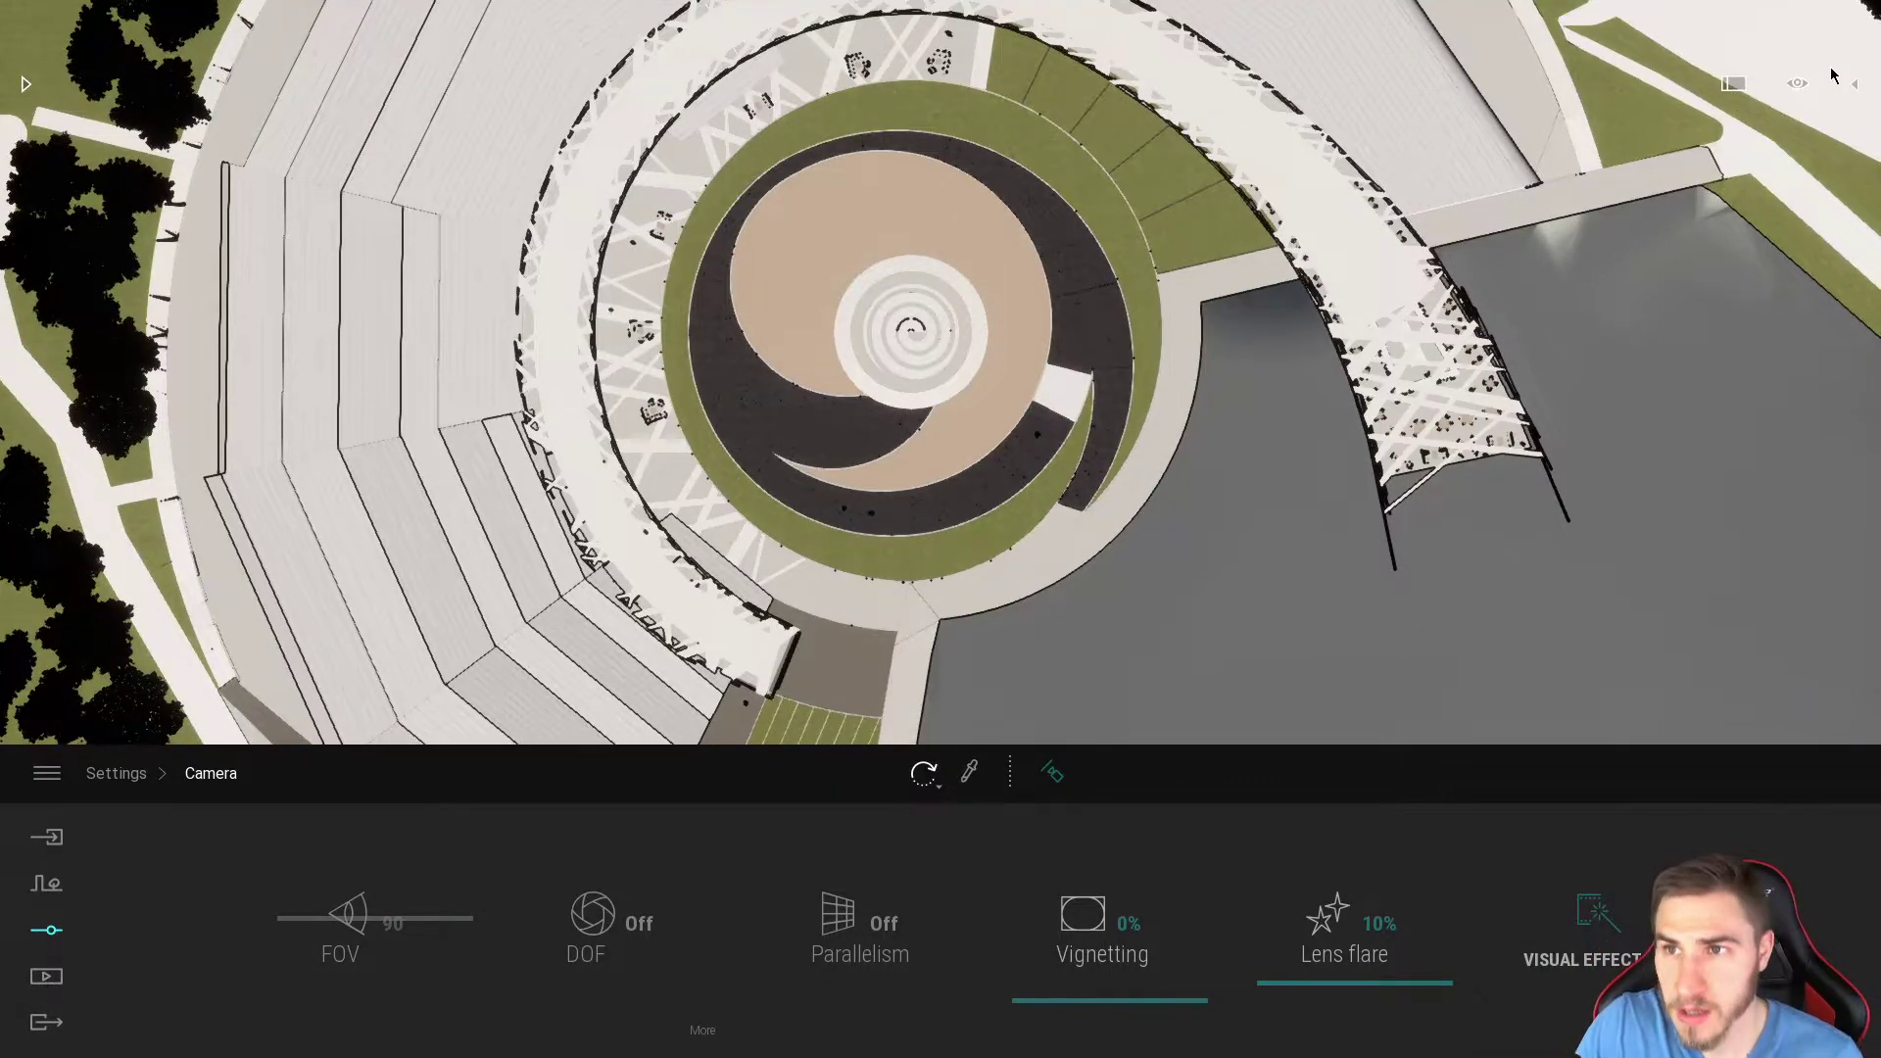
Step: Return the viewport to the perspective view and move the camera close to the plaza's outer walkway
left_click(1799, 82)
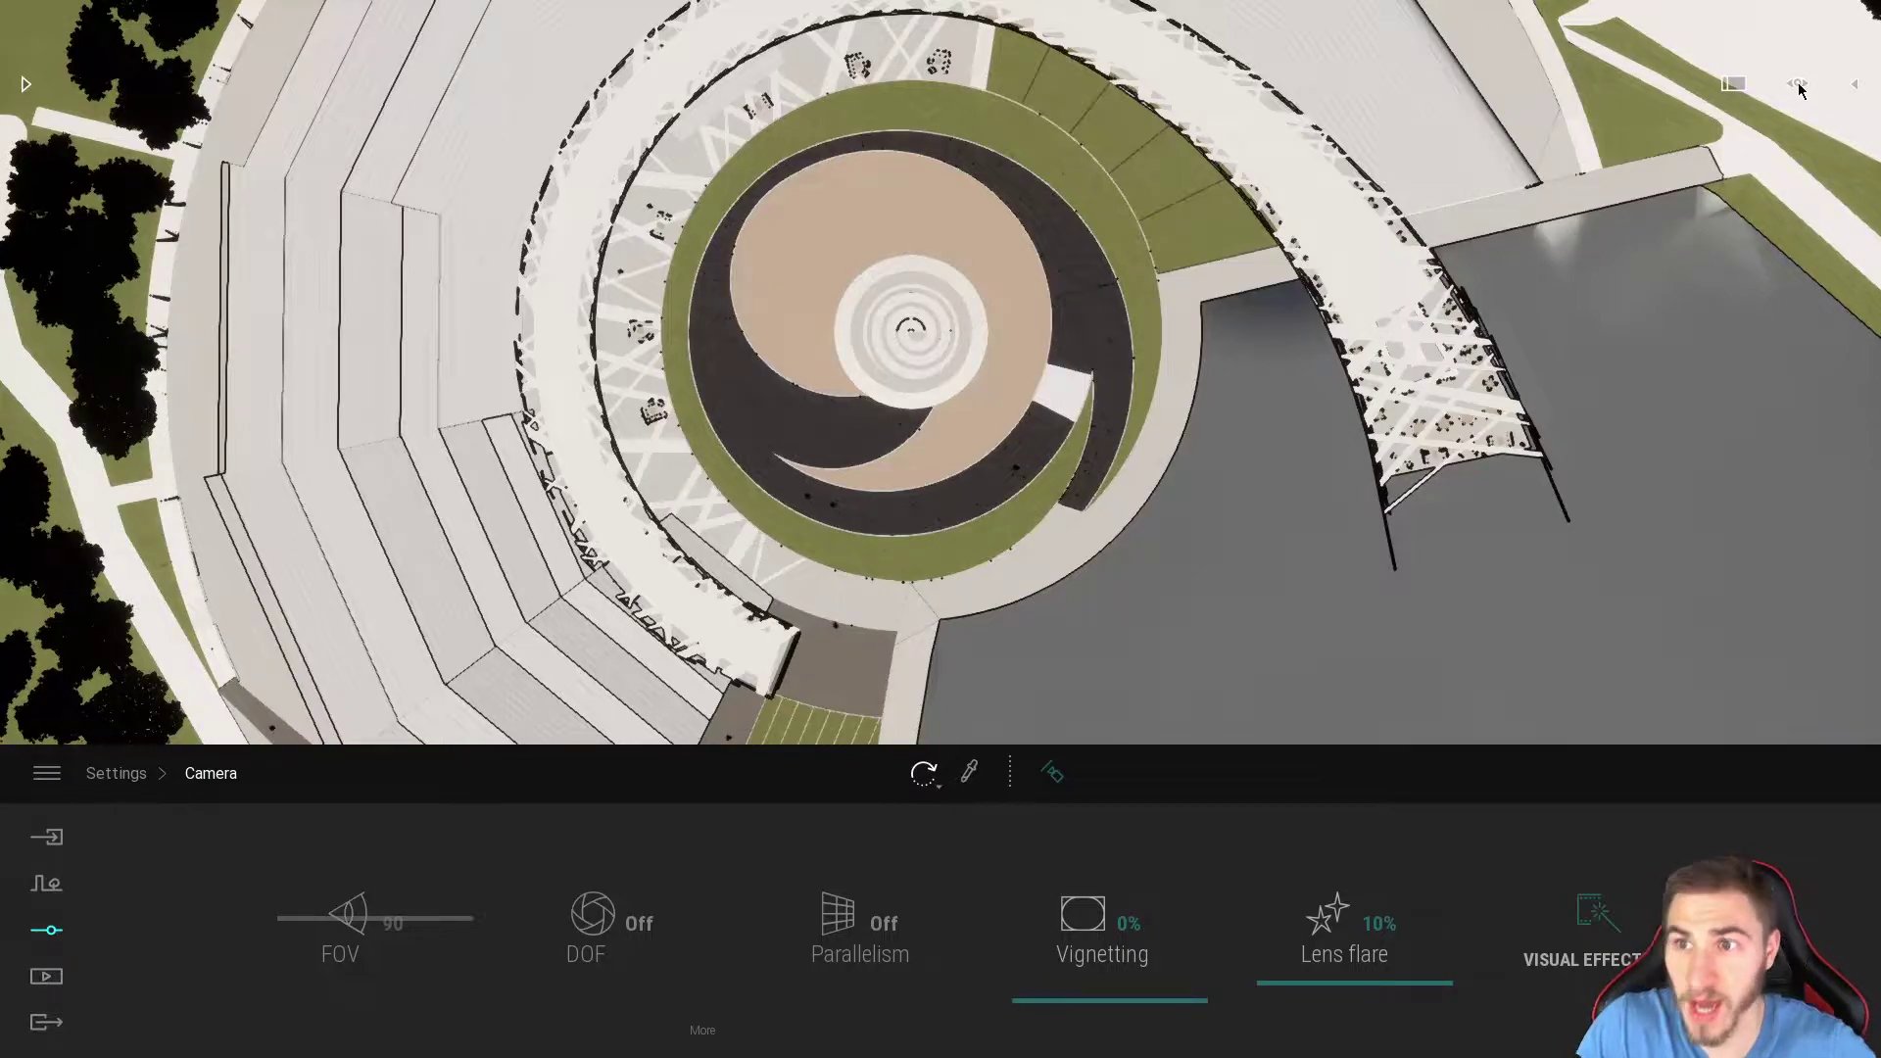
mouse_move(1801, 93)
mouse_move(1798, 389)
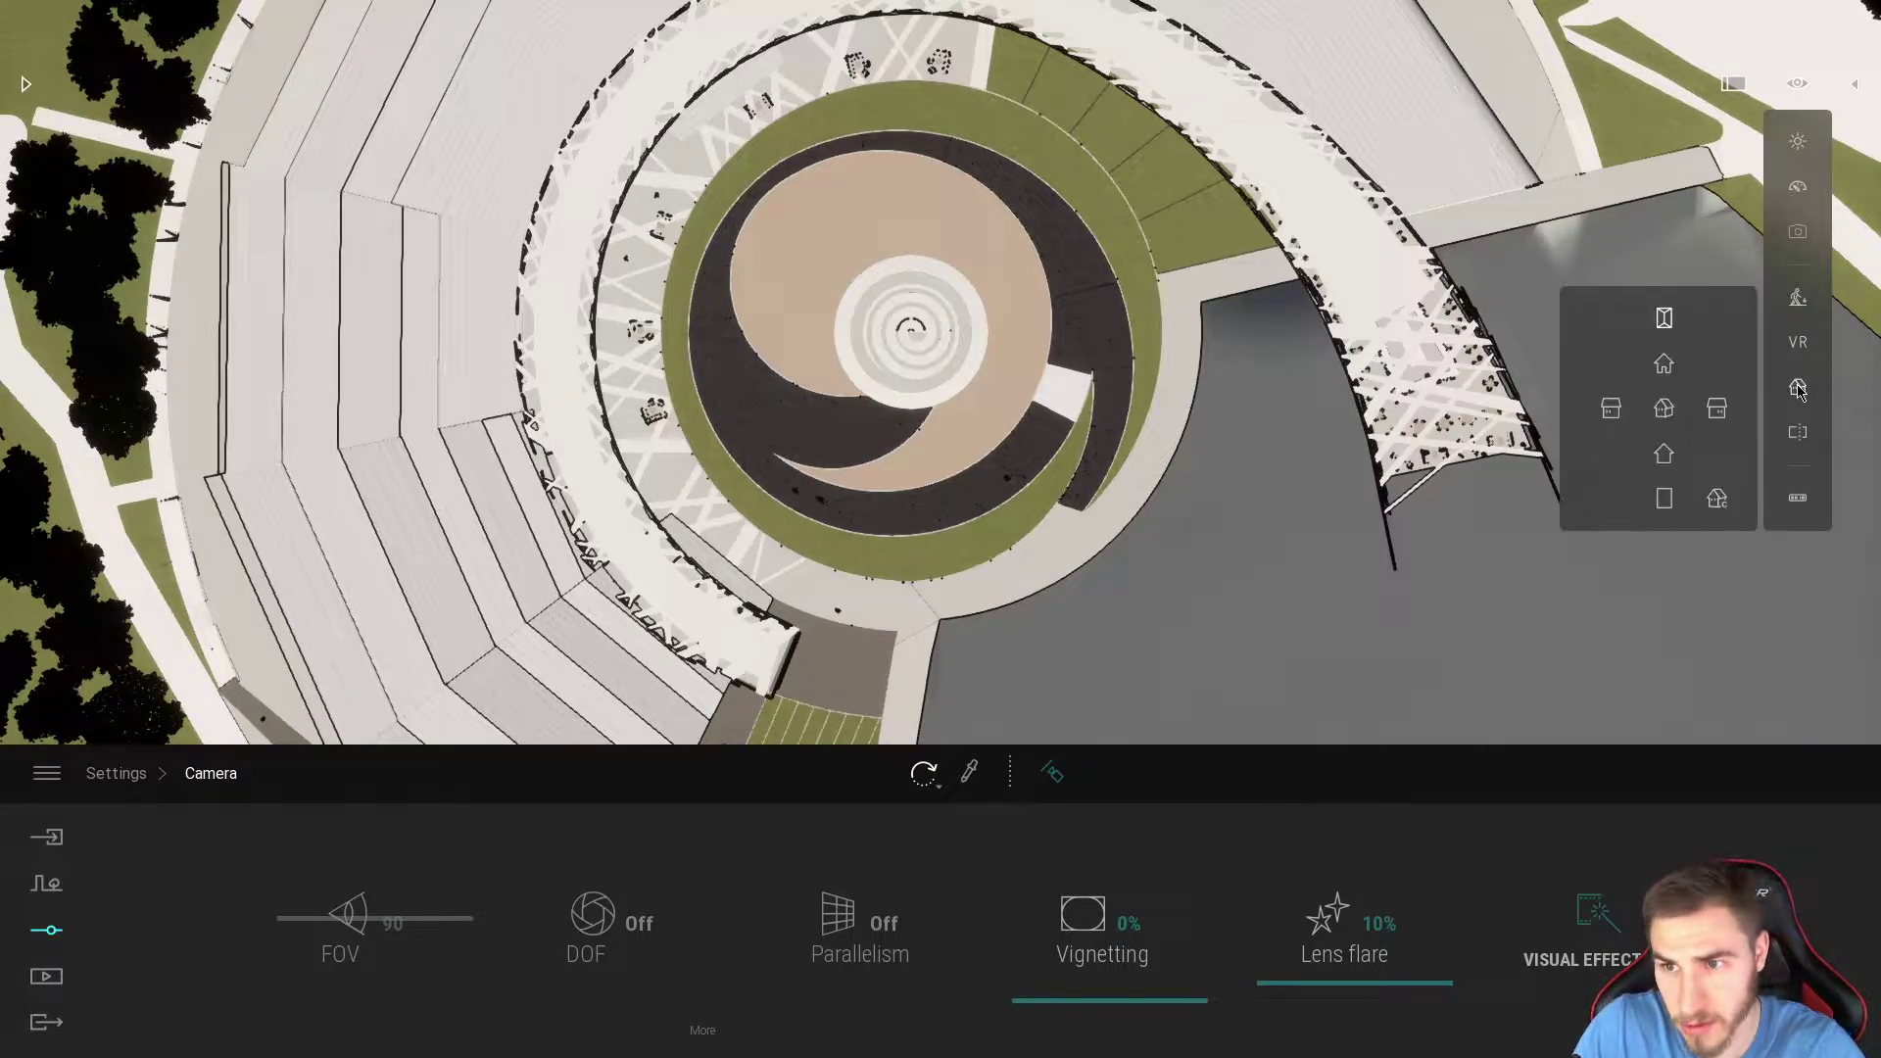
left_click(1663, 407)
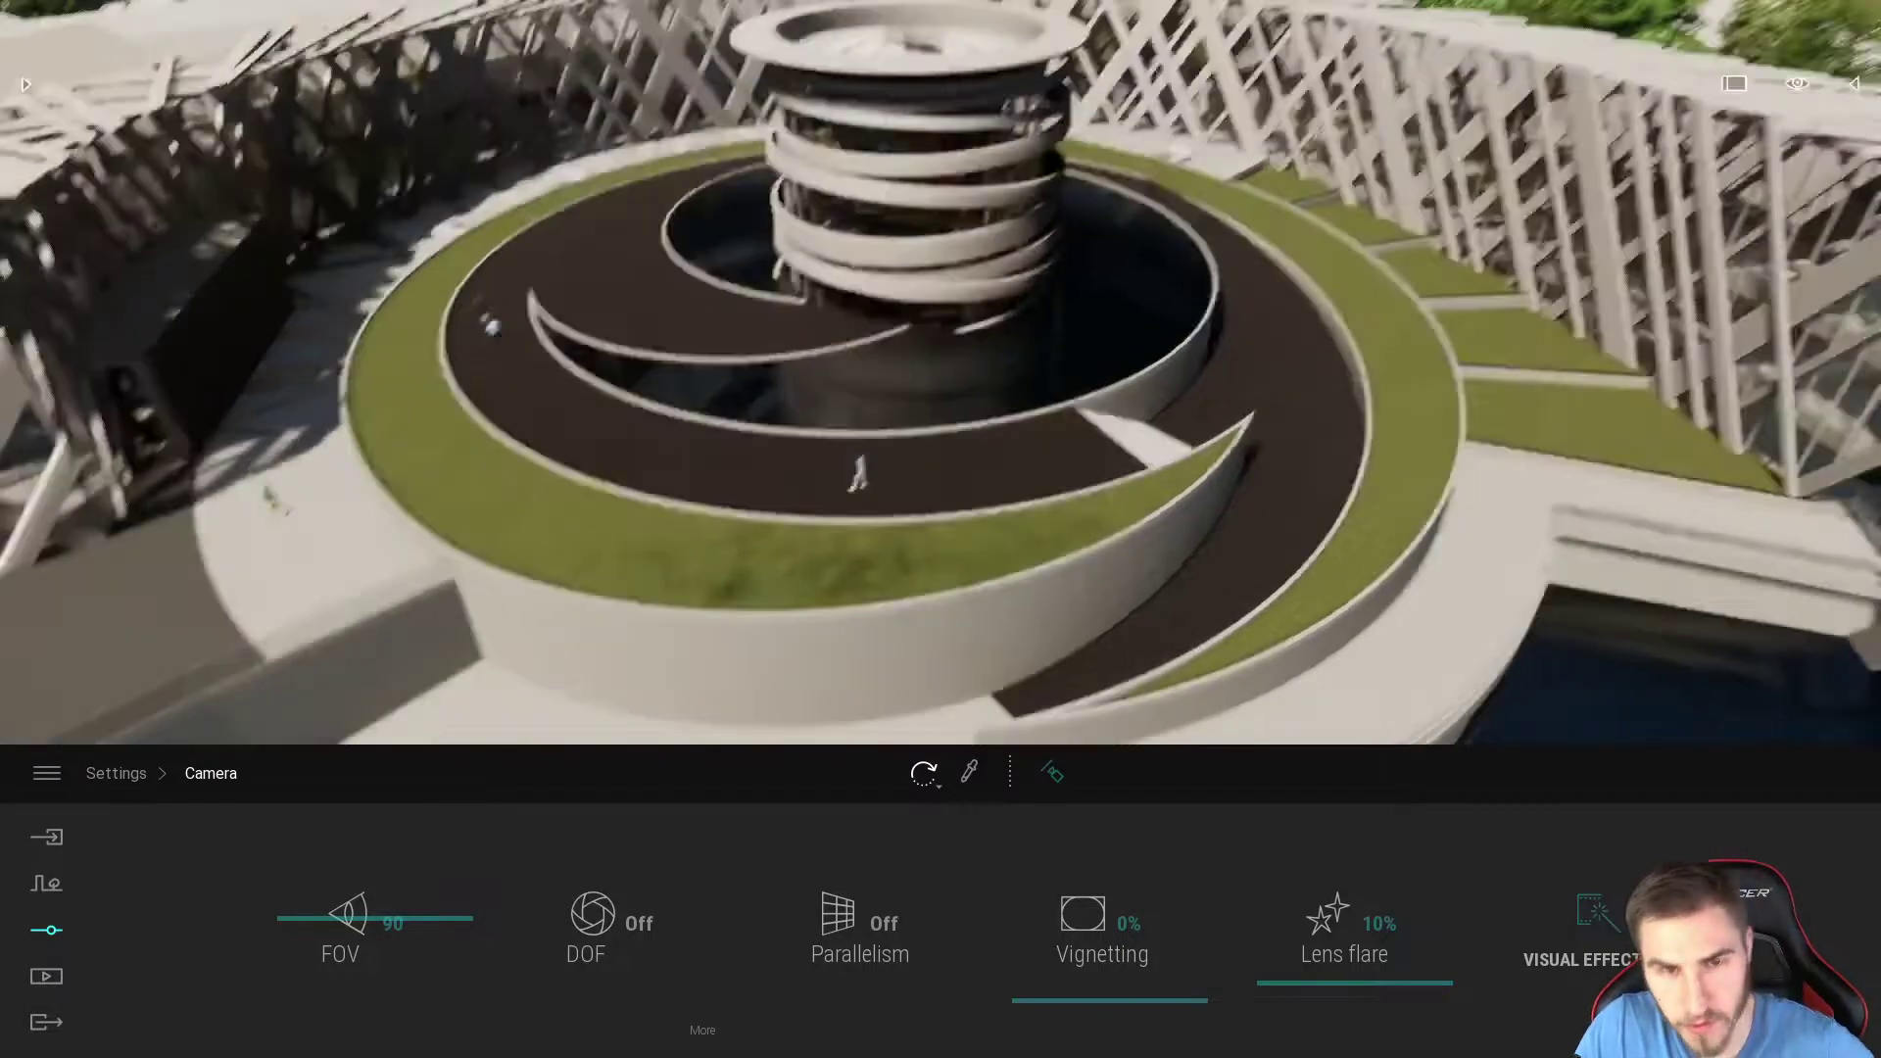
key("w")
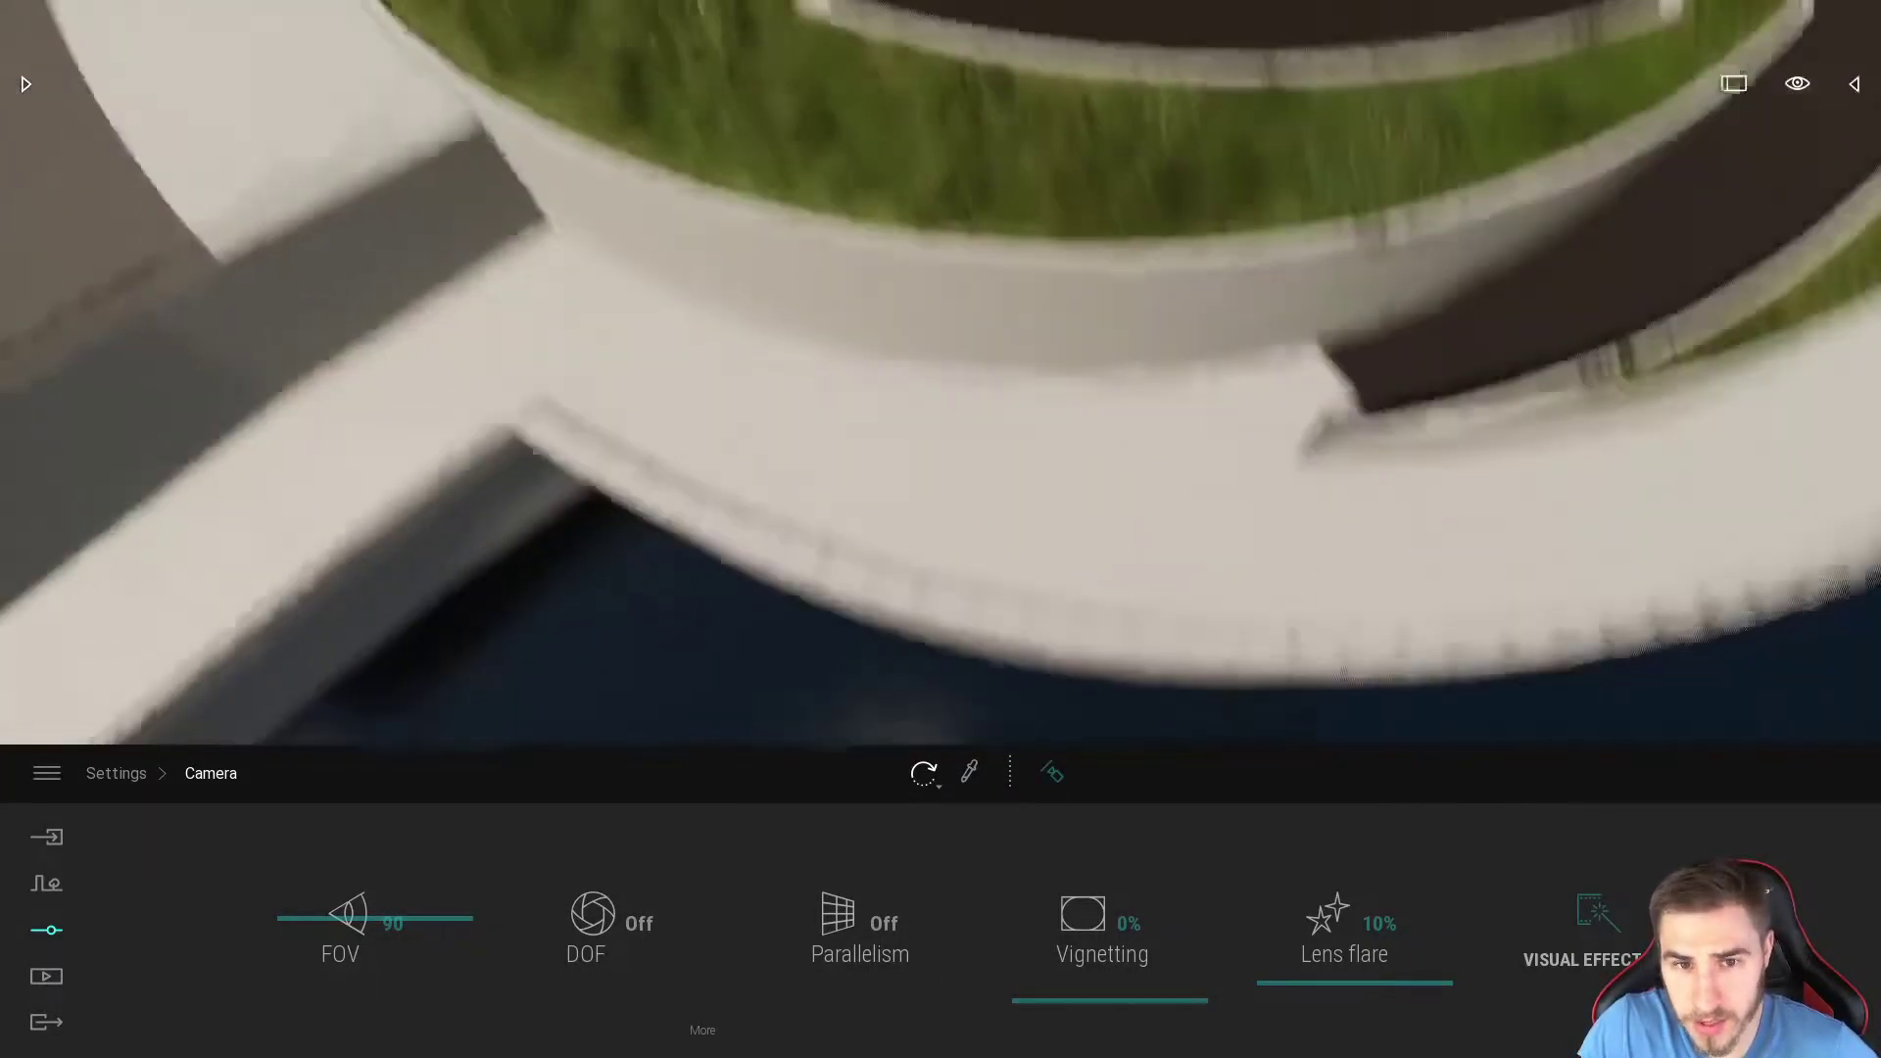
right_click_drag(980, 59, 1033, 17)
right_click_drag(1062, 197, 1112, 125)
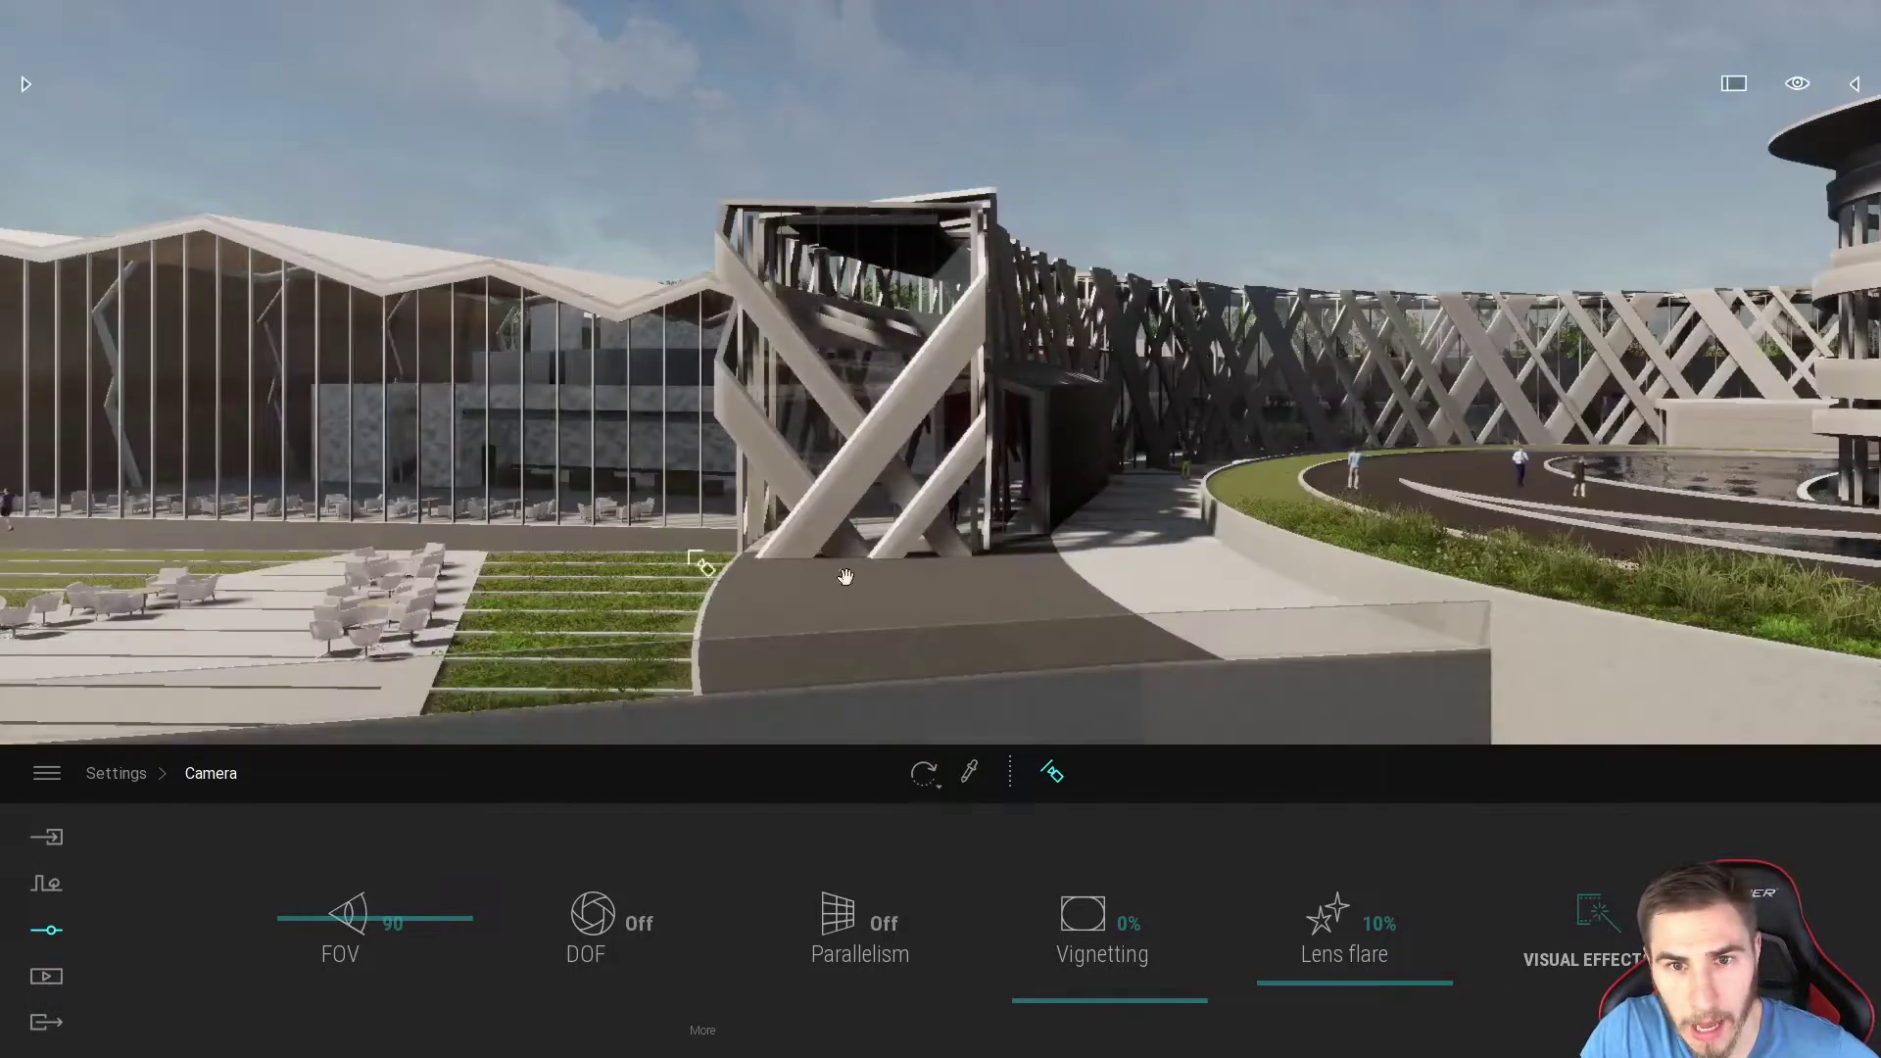
Step: Examine the lattice-framed entrance, the paved forecourt and the plaza's retaining walls in perspective from several angles
middle_click_drag(838, 404, 995, 439)
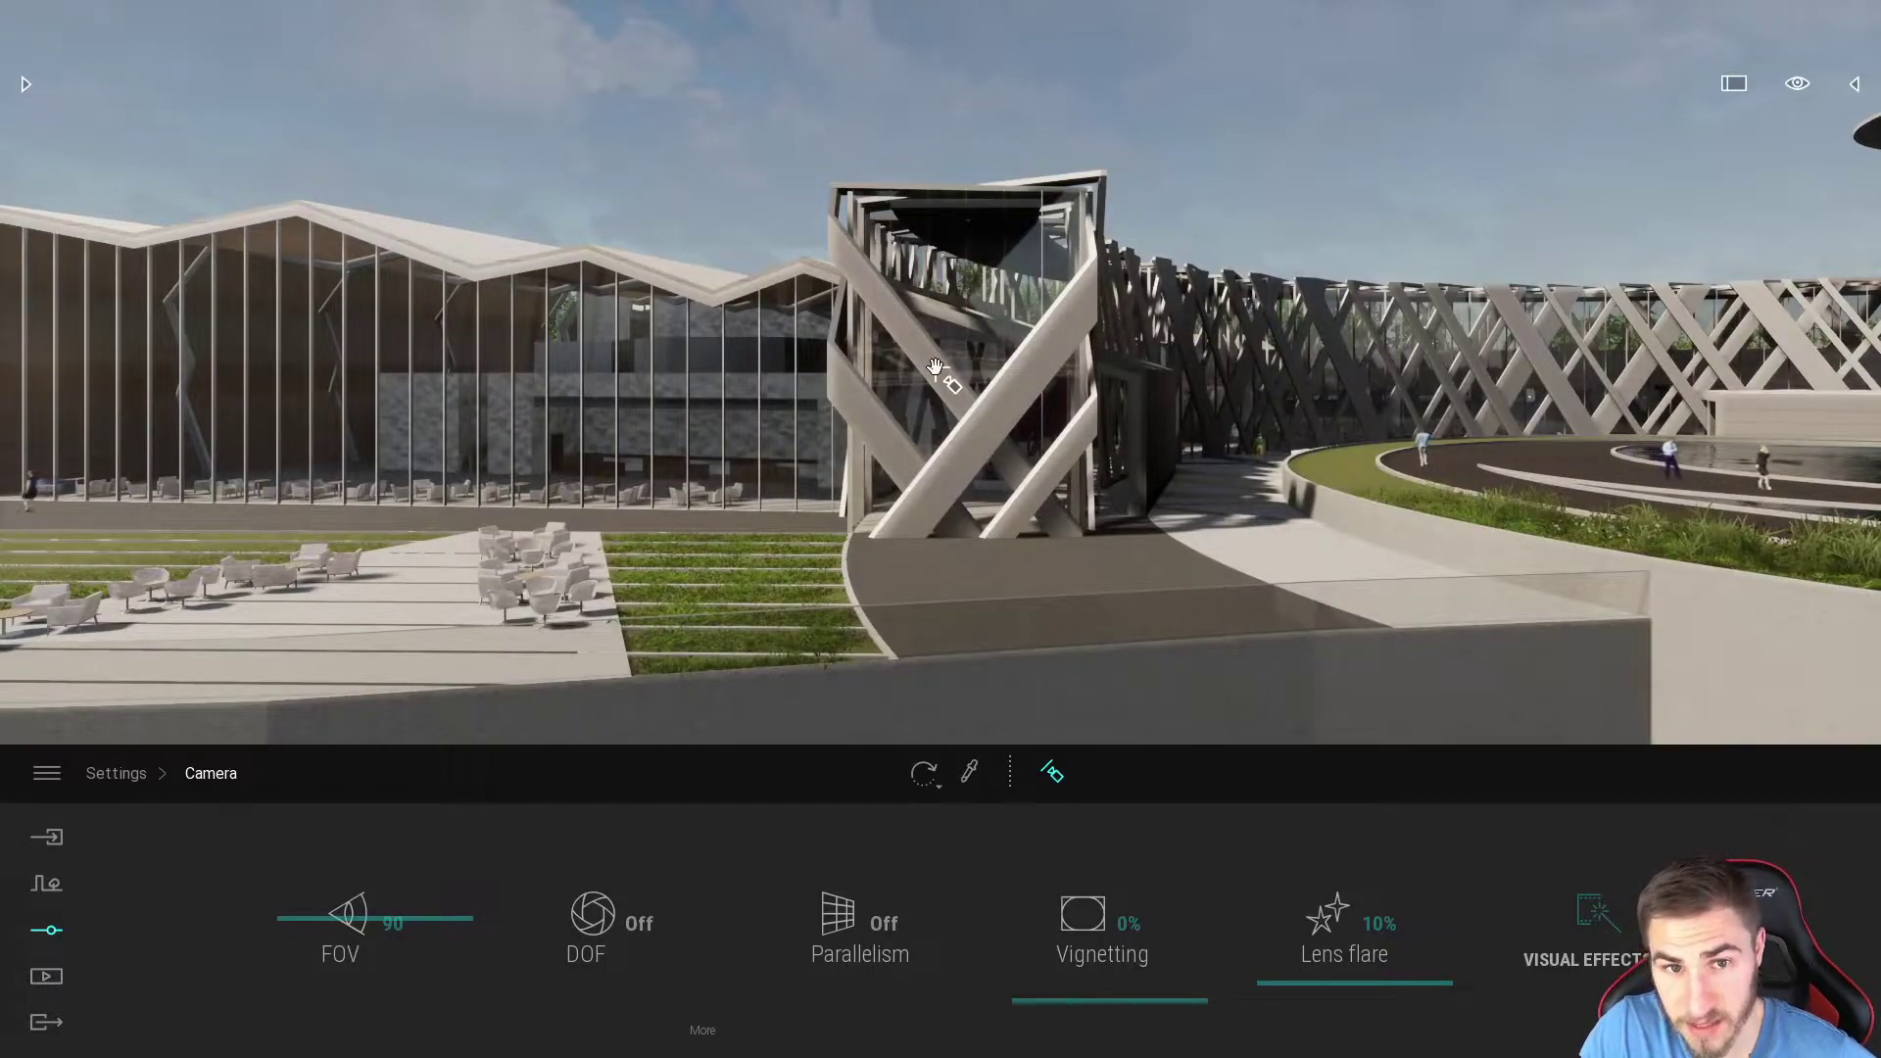
right_click_drag(1047, 524, 819, 461)
key("w")
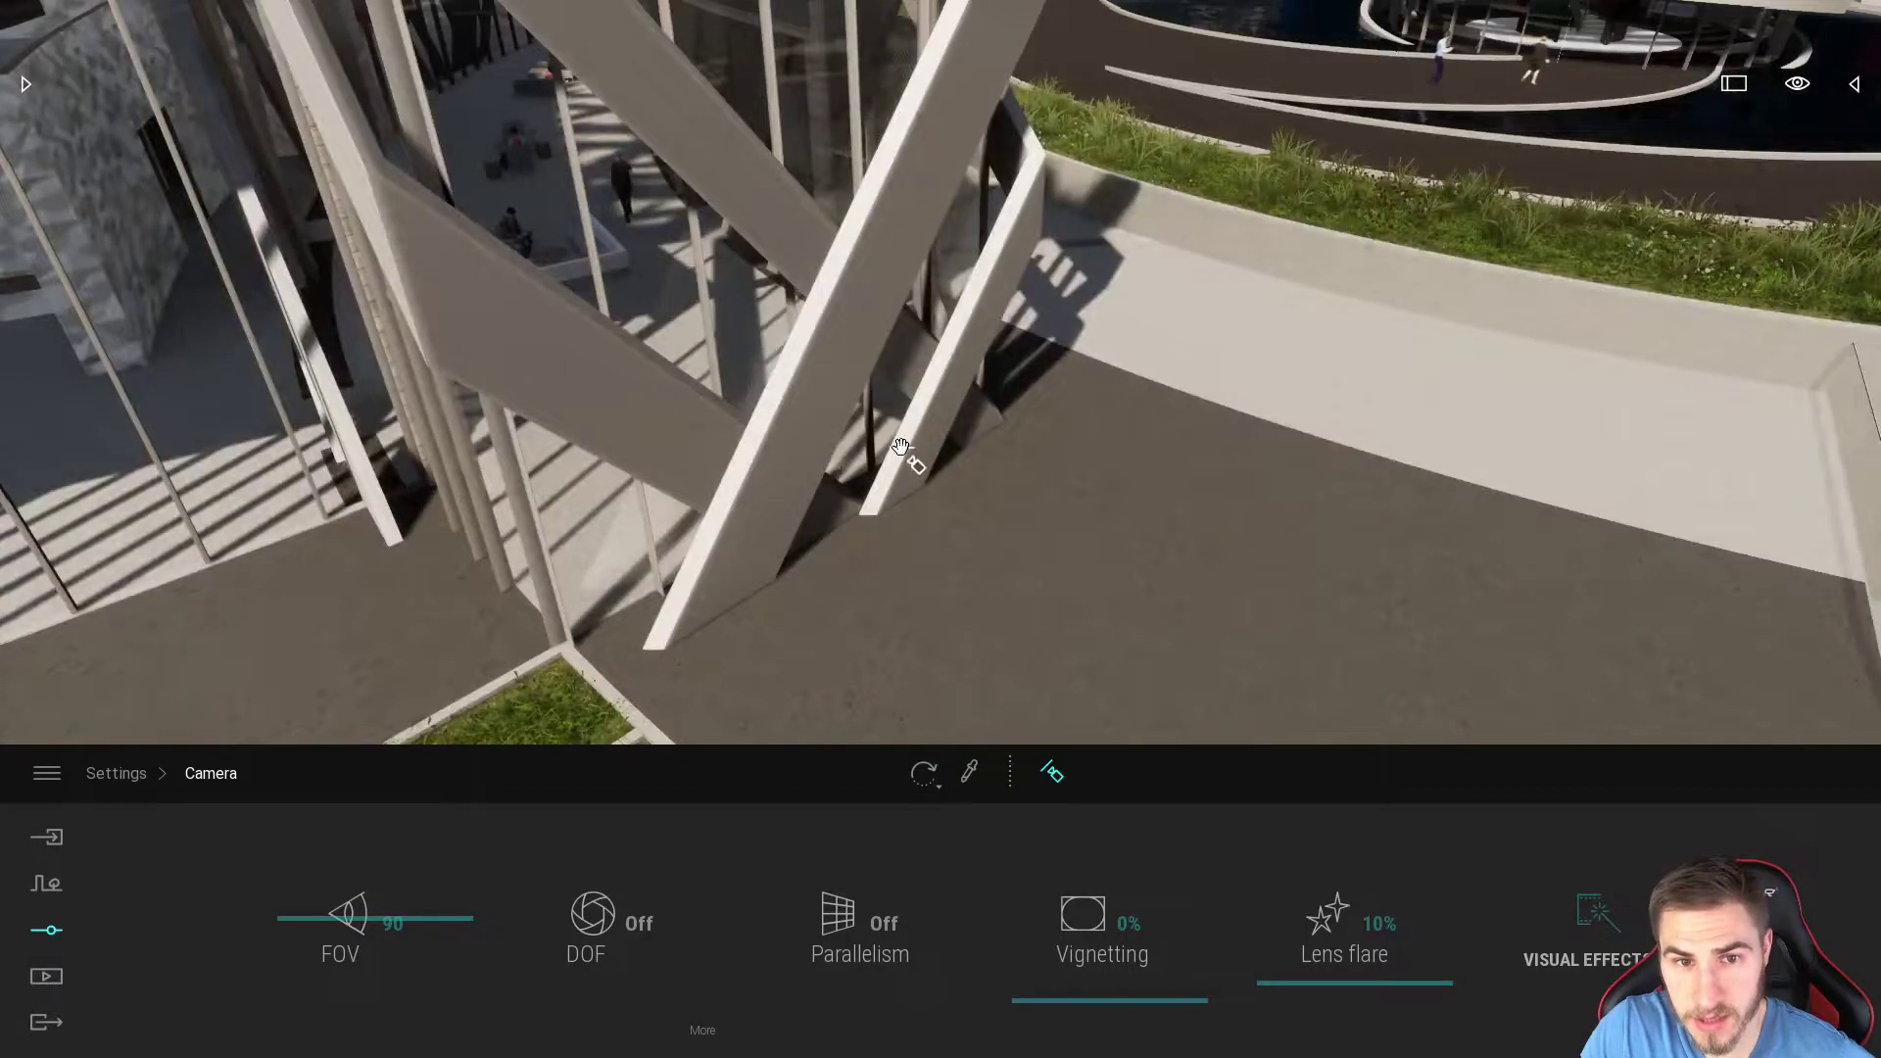
scroll(913, 460, "up", 1)
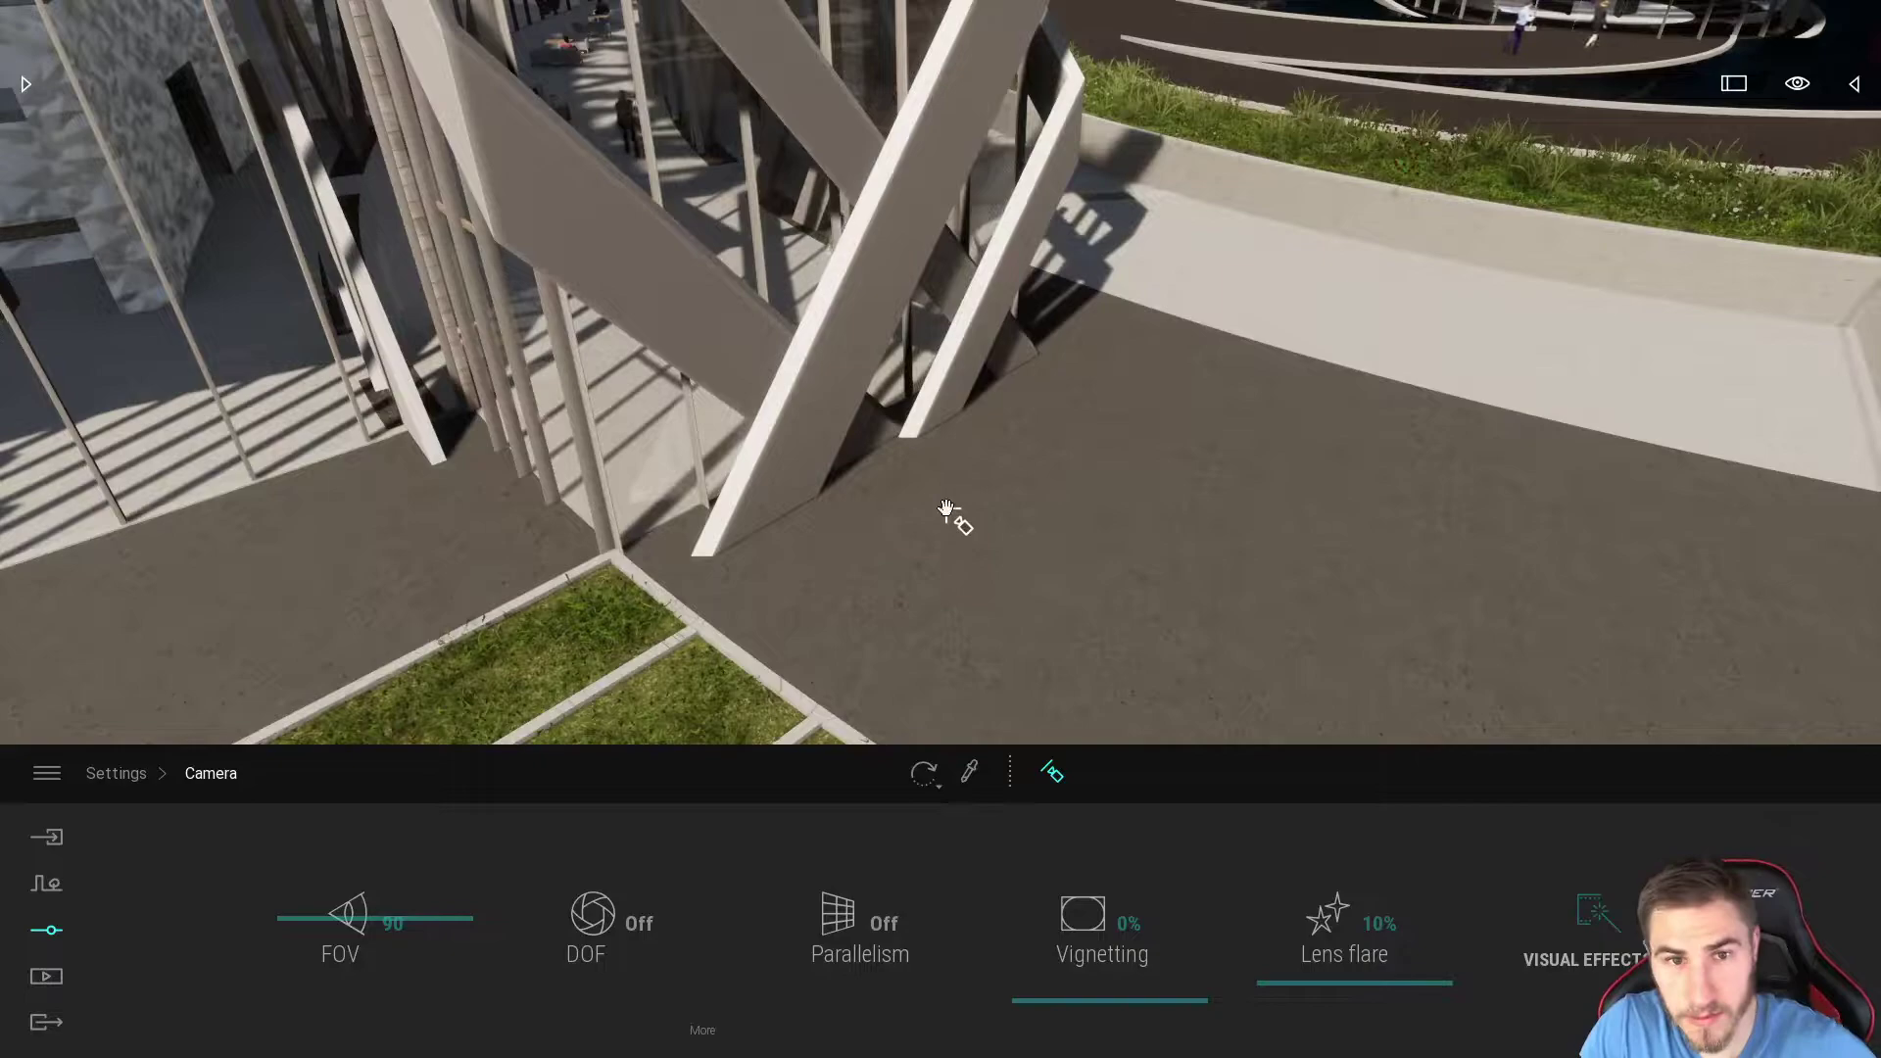
key("s")
right_click_drag(945, 507, 749, 432)
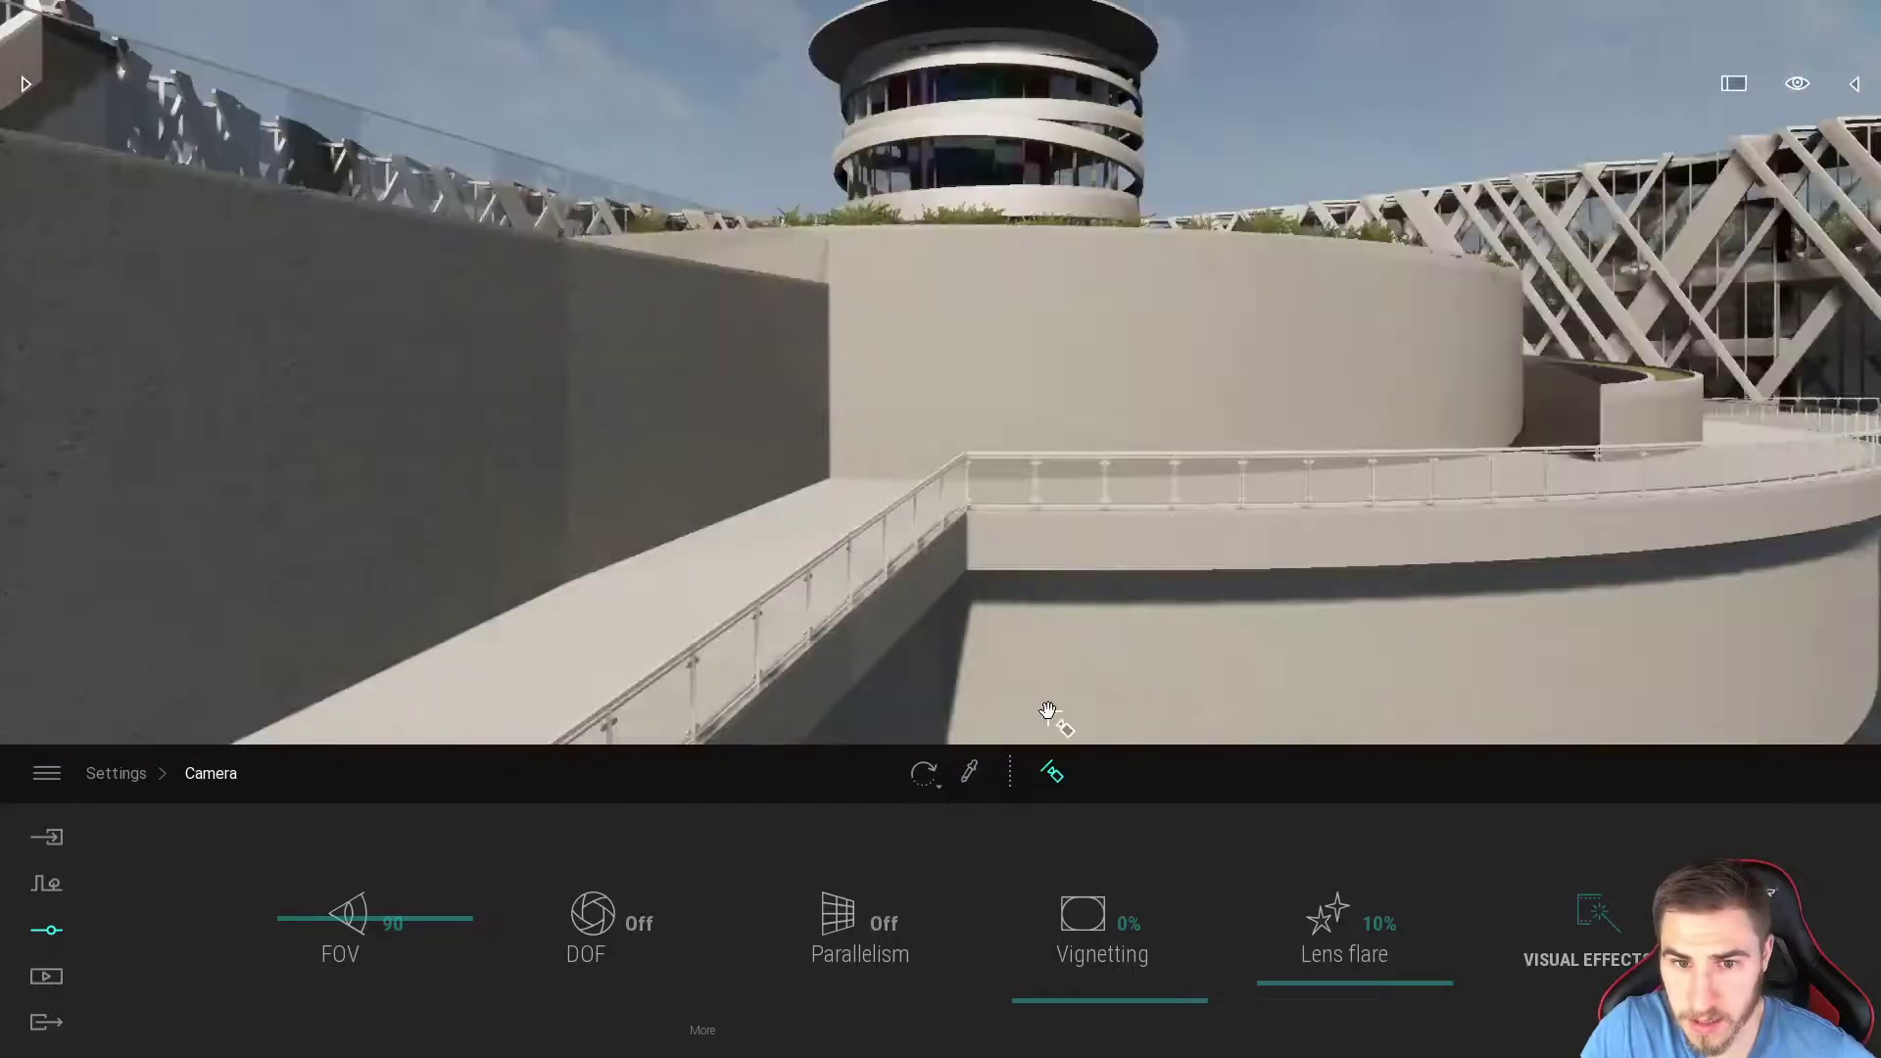
key("d")
right_click_drag(1163, 390, 1156, 260)
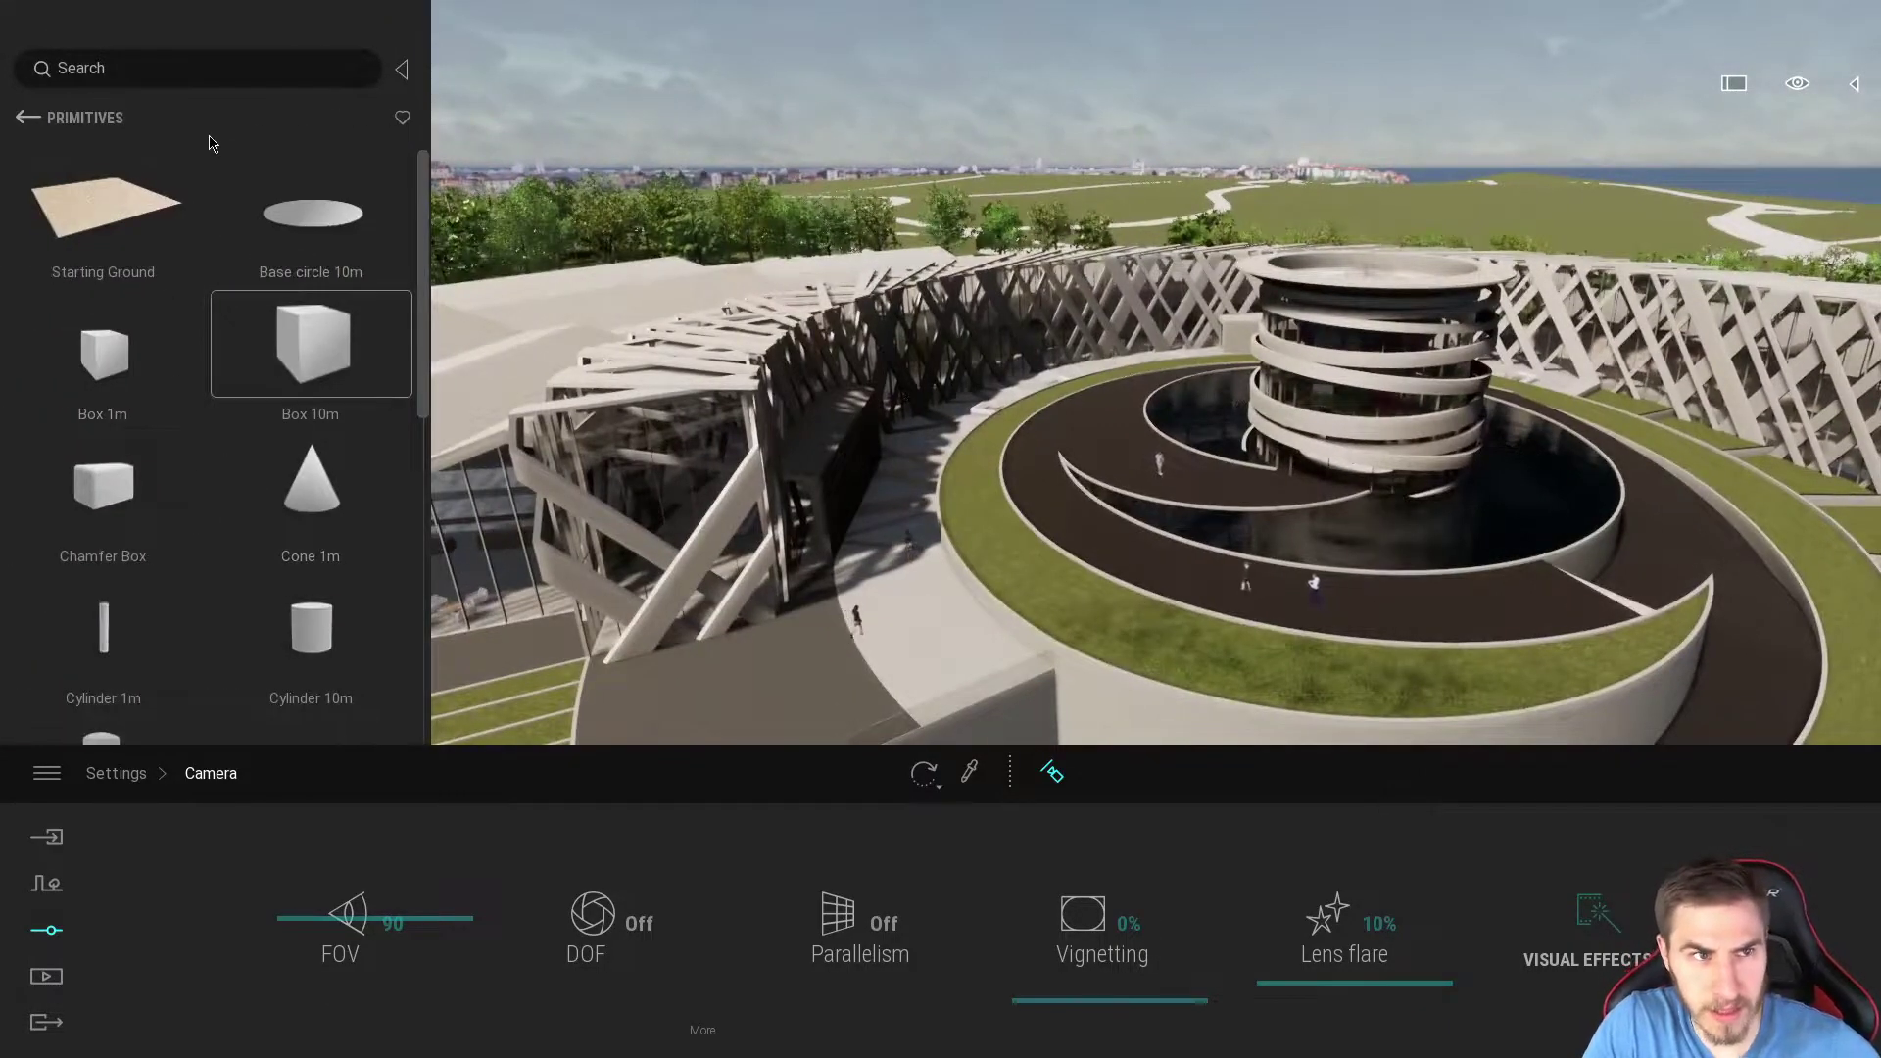
Step: Close the primitives library and examine the spiral plaza around the tower from above in perspective
left_click(314, 348)
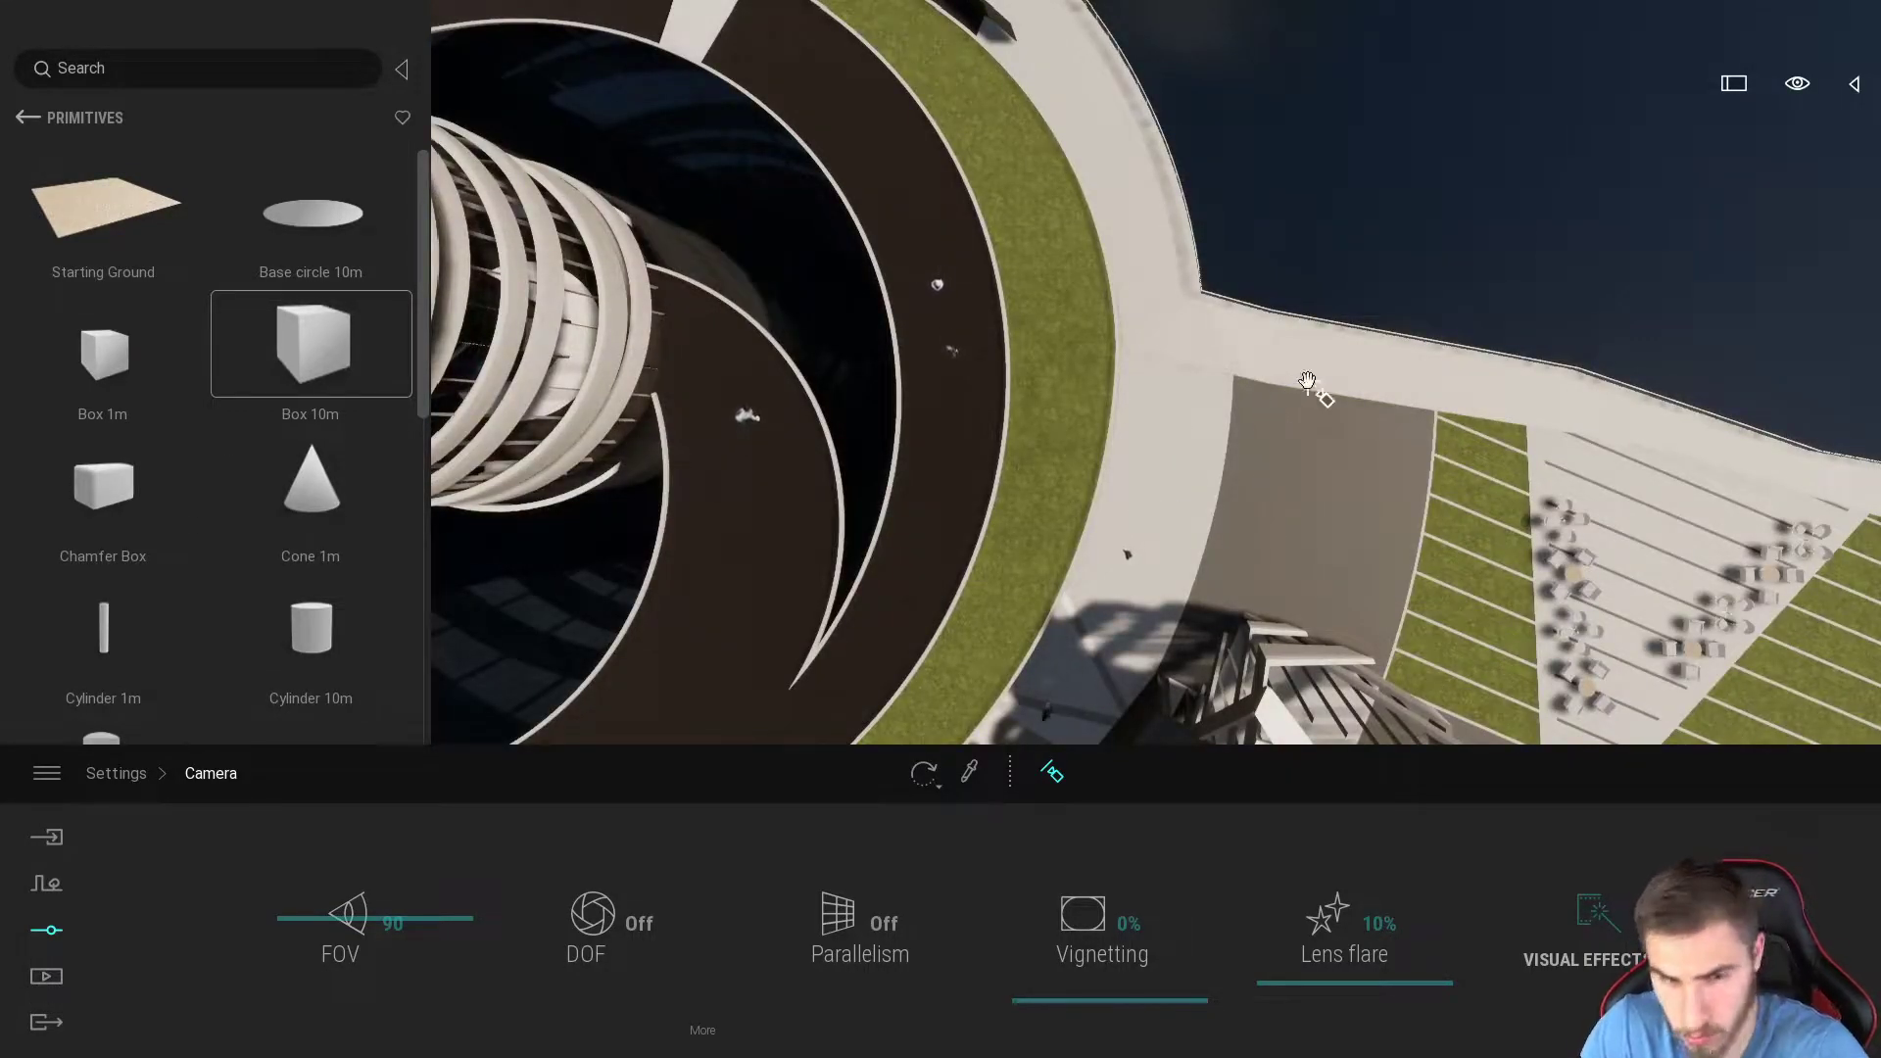
left_click(402, 72)
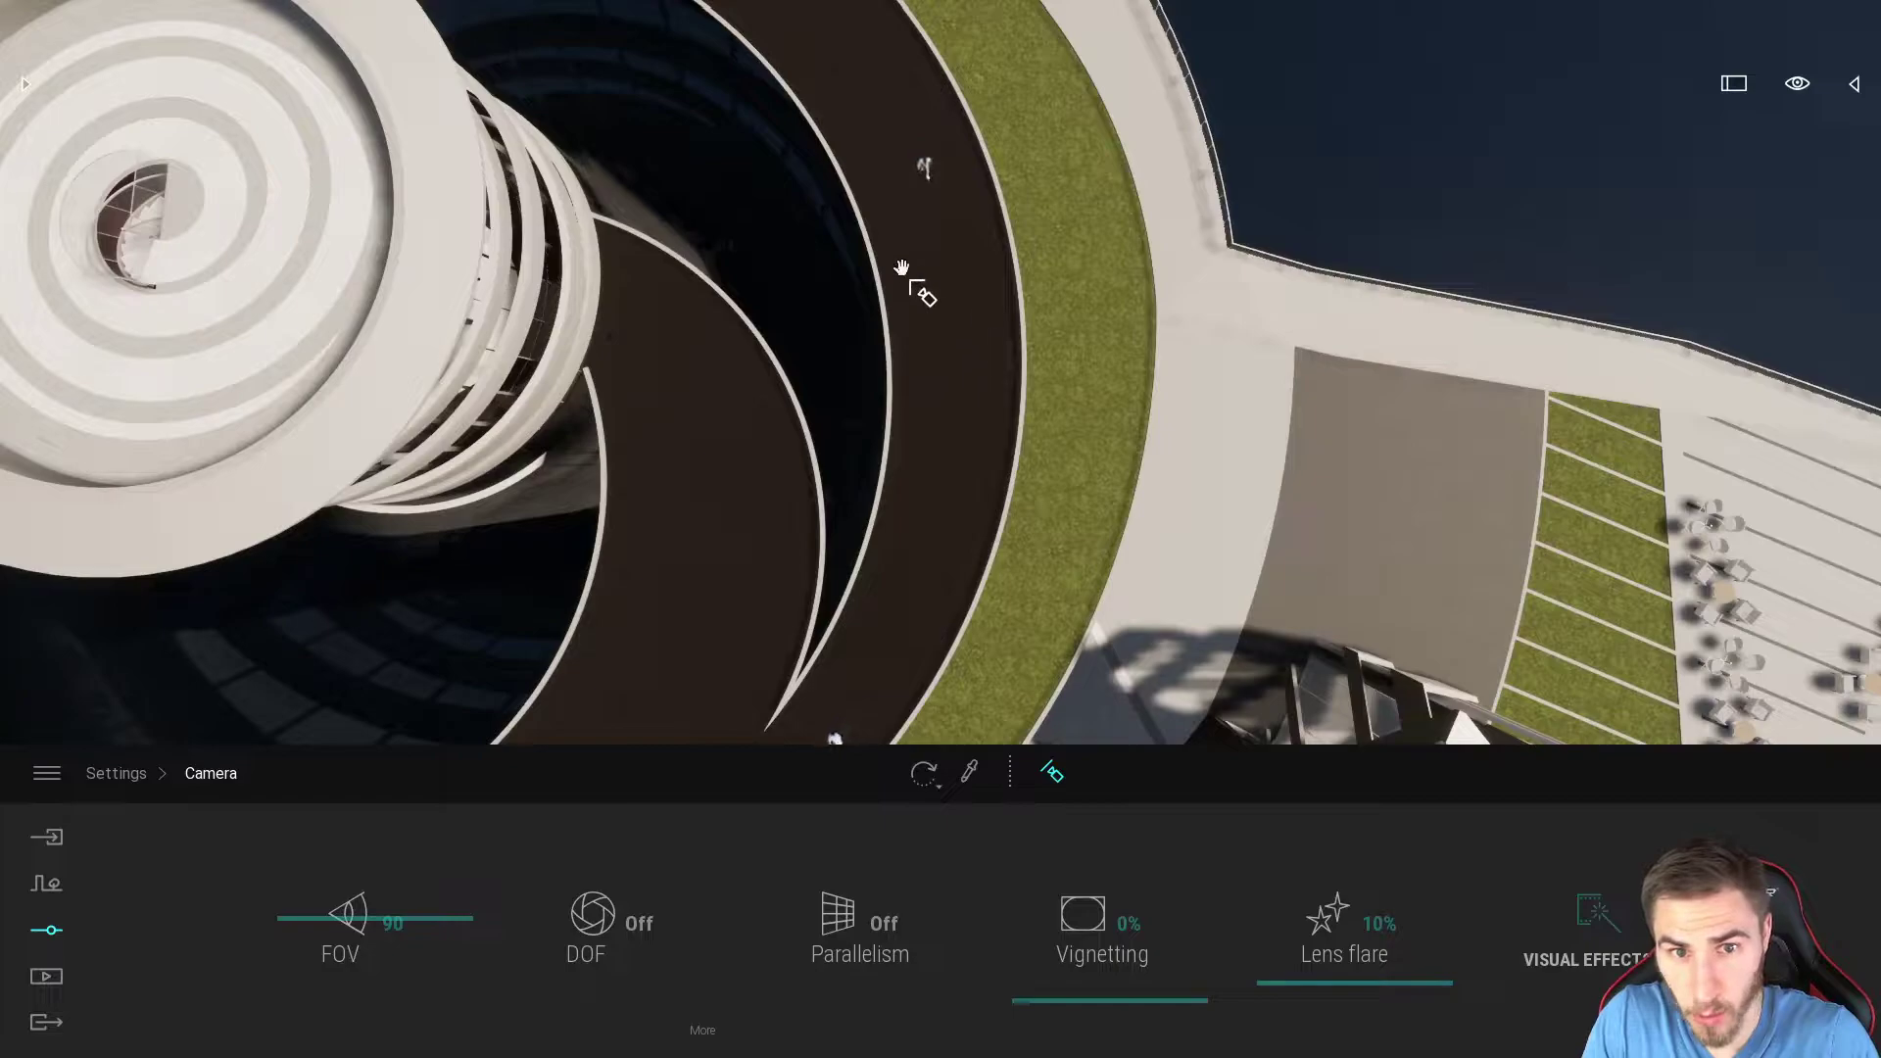
middle_click_drag(900, 262, 937, 438)
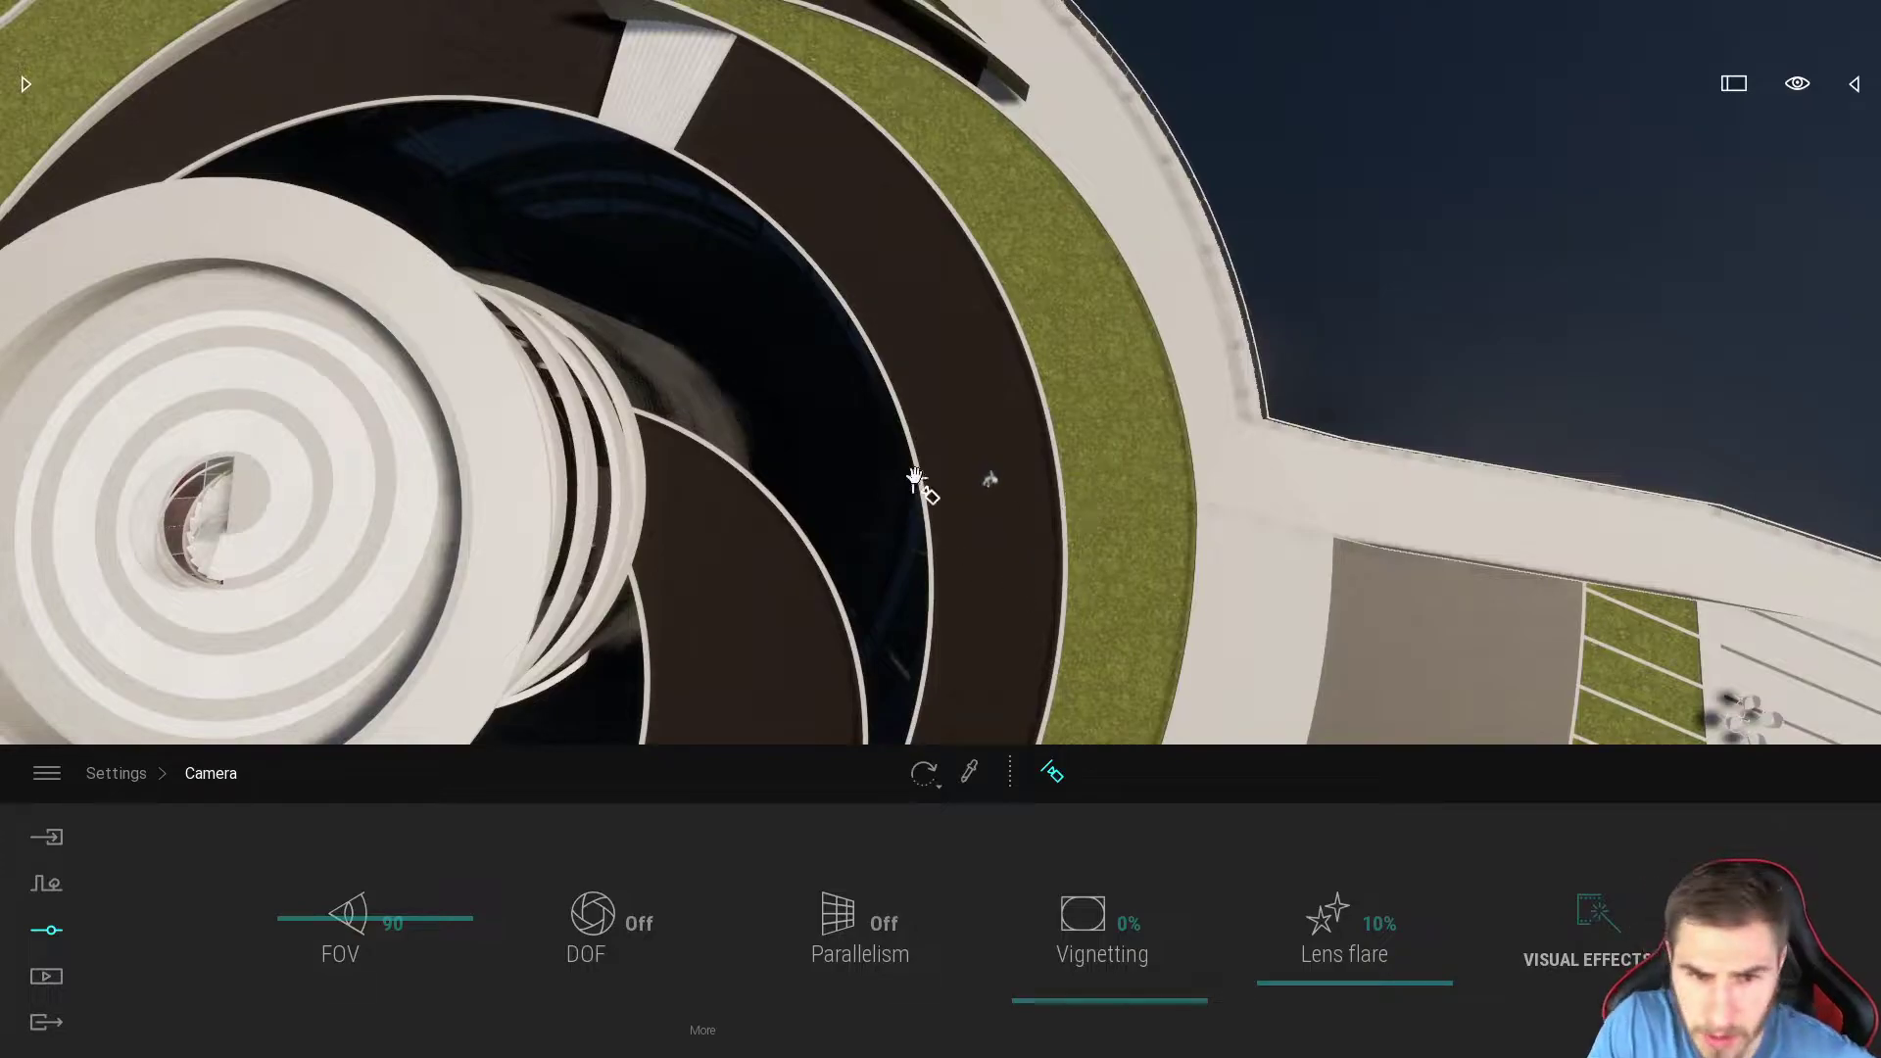
right_click_drag(915, 483, 903, 424)
scroll(906, 425, "down", 6)
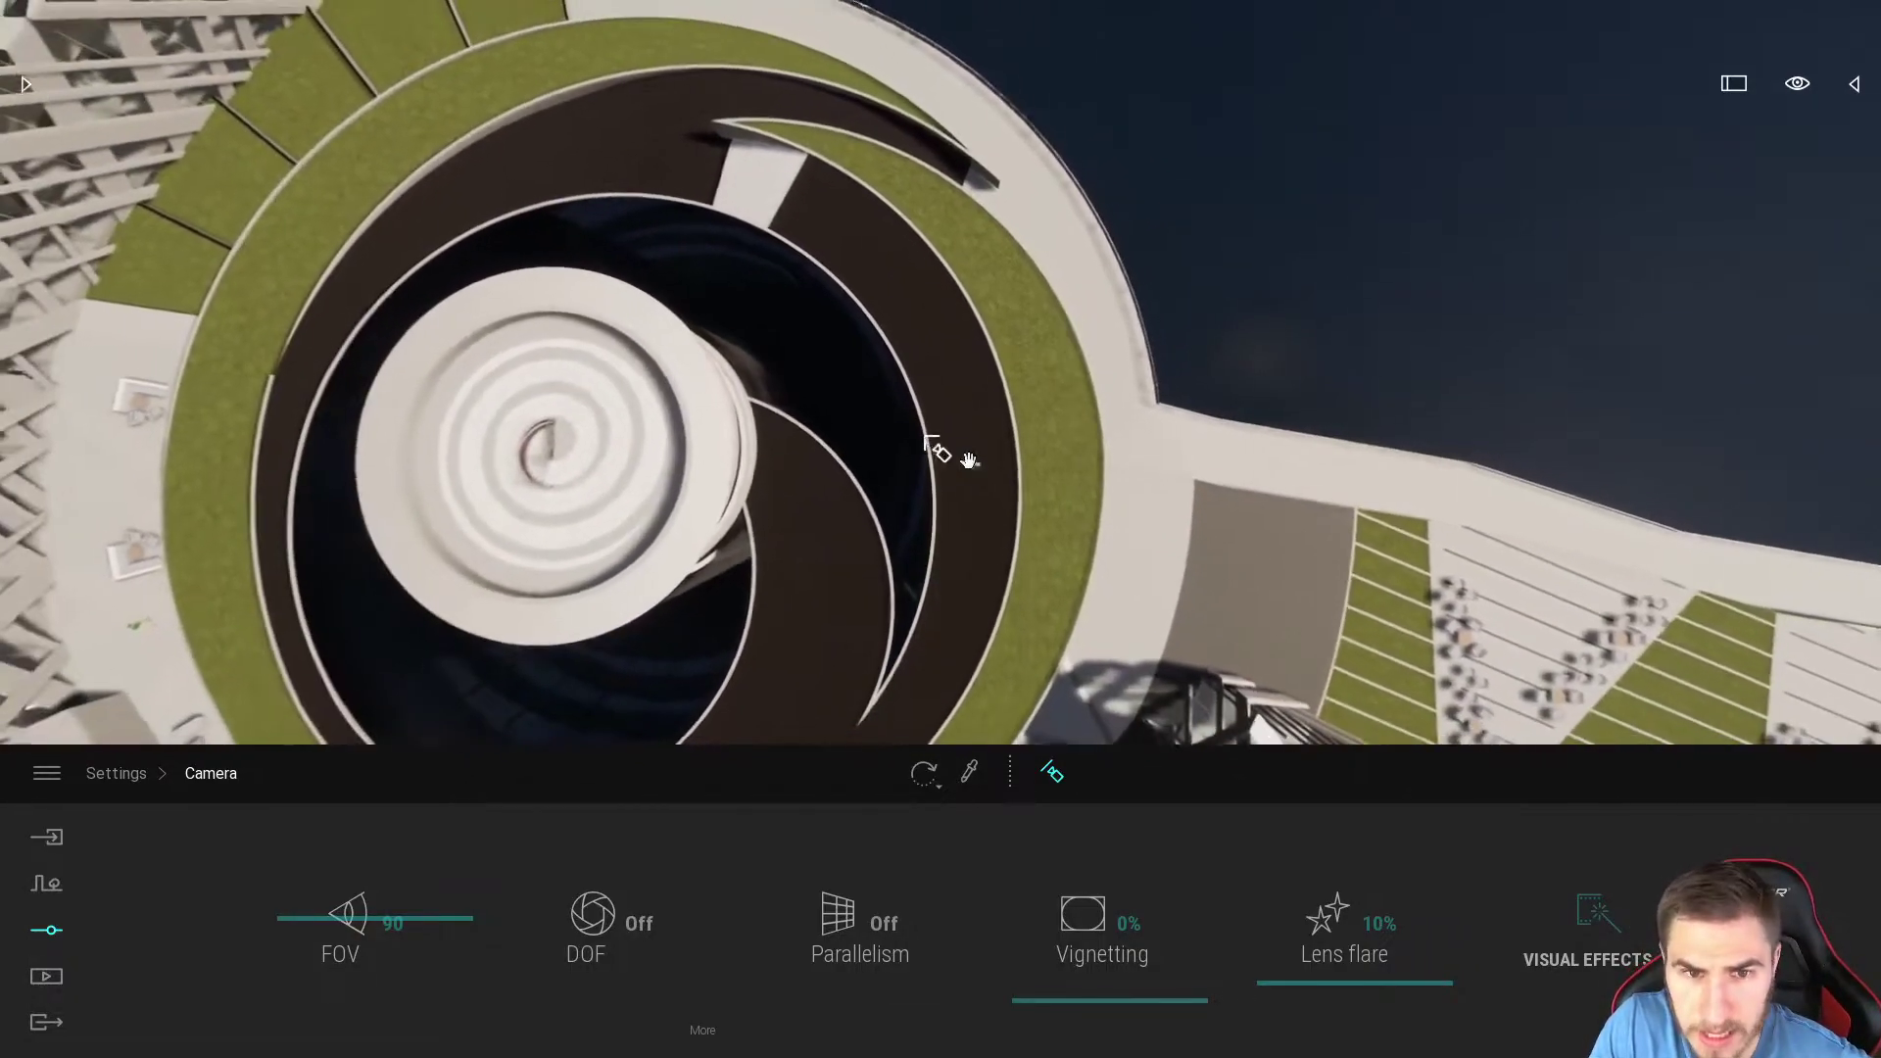
scroll(1070, 558, "down", 6)
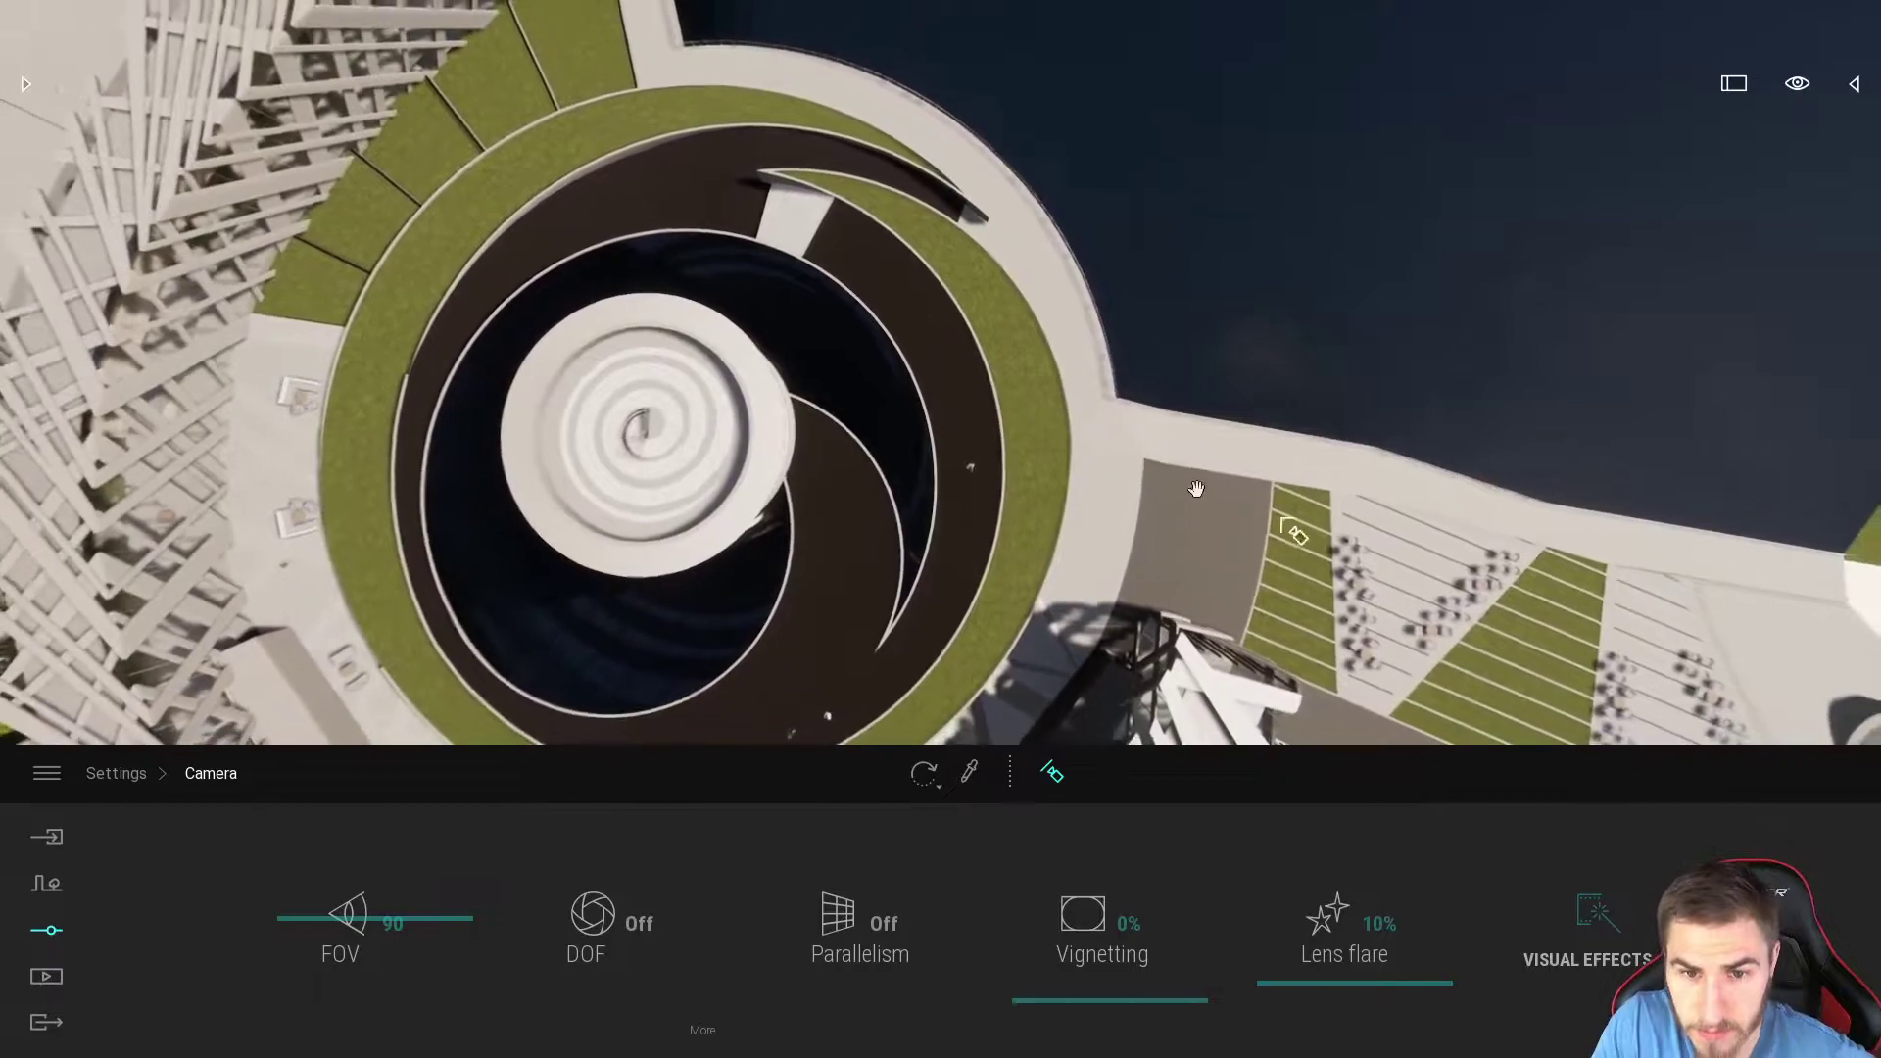
right_click_drag(1025, 510, 1176, 706)
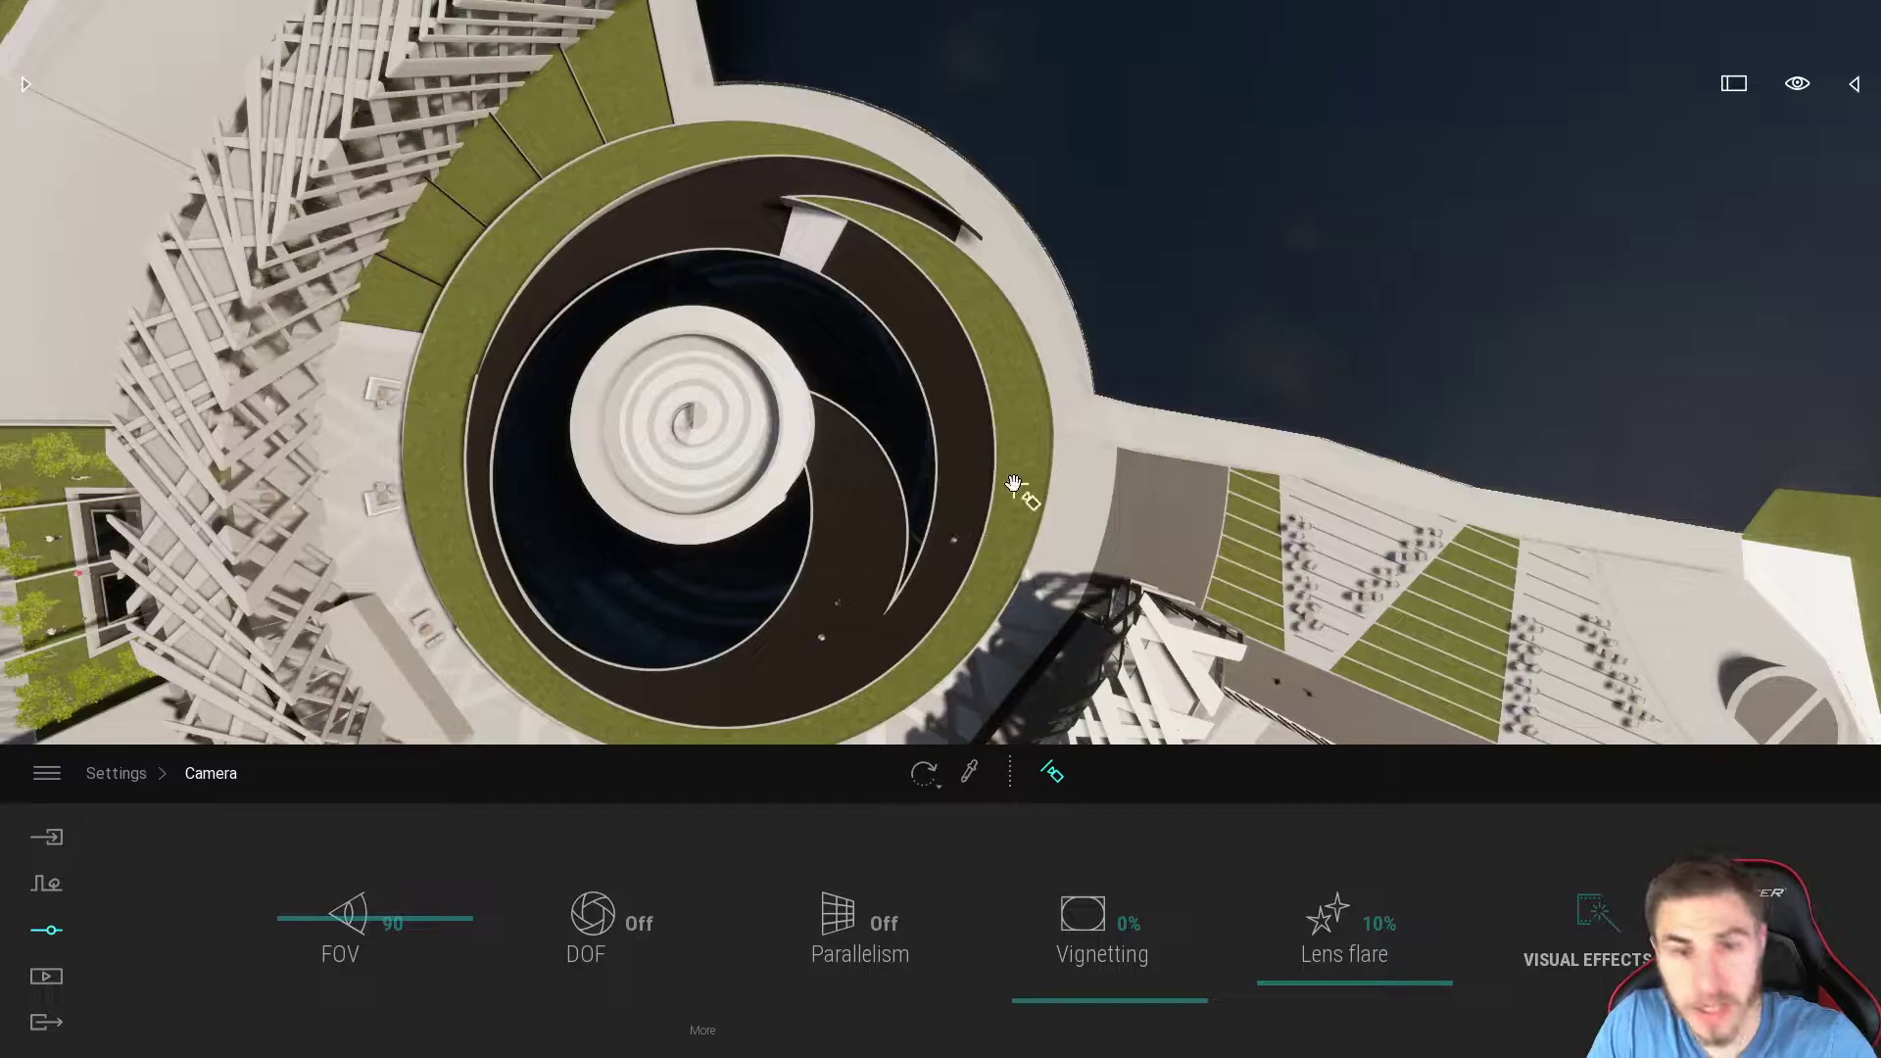
middle_click_drag(862, 544, 945, 461)
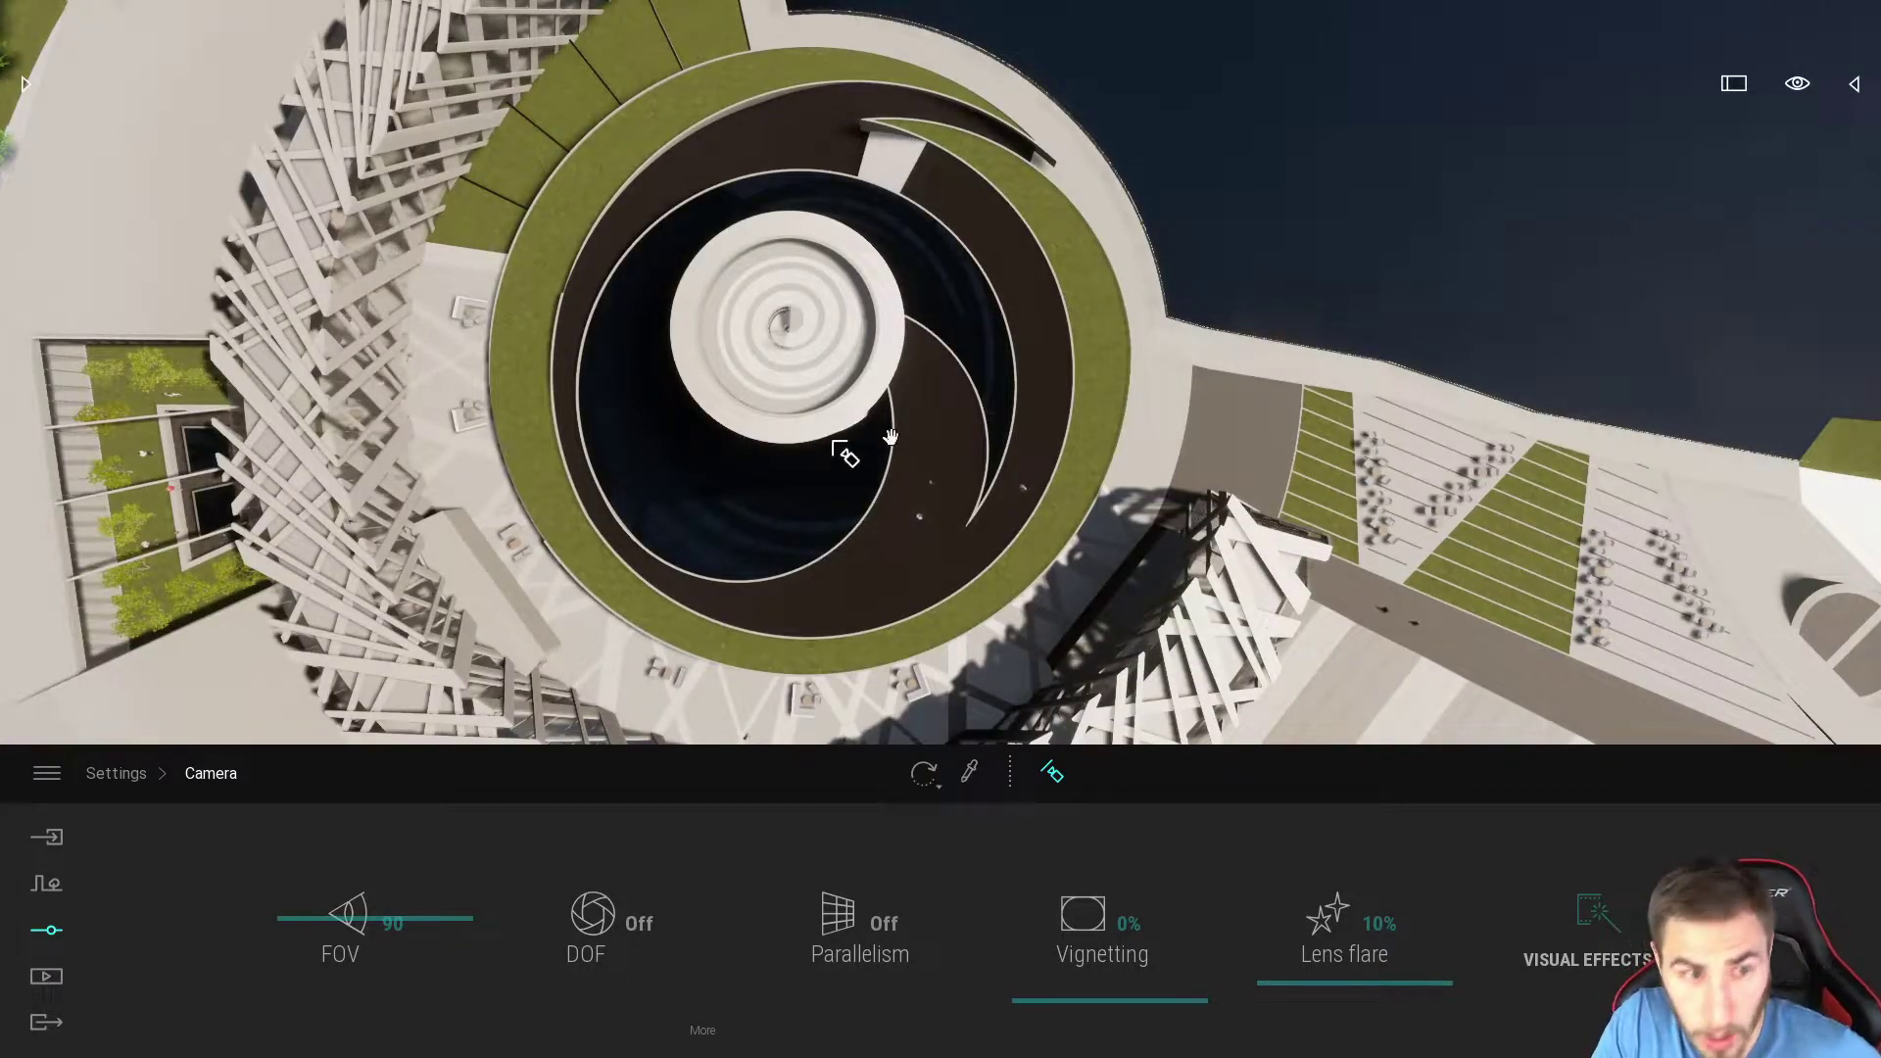
Step: Examine the waterfront terrace, the lattice building and the lakeside walkway from above in perspective
right_click_drag(1257, 548, 1286, 622)
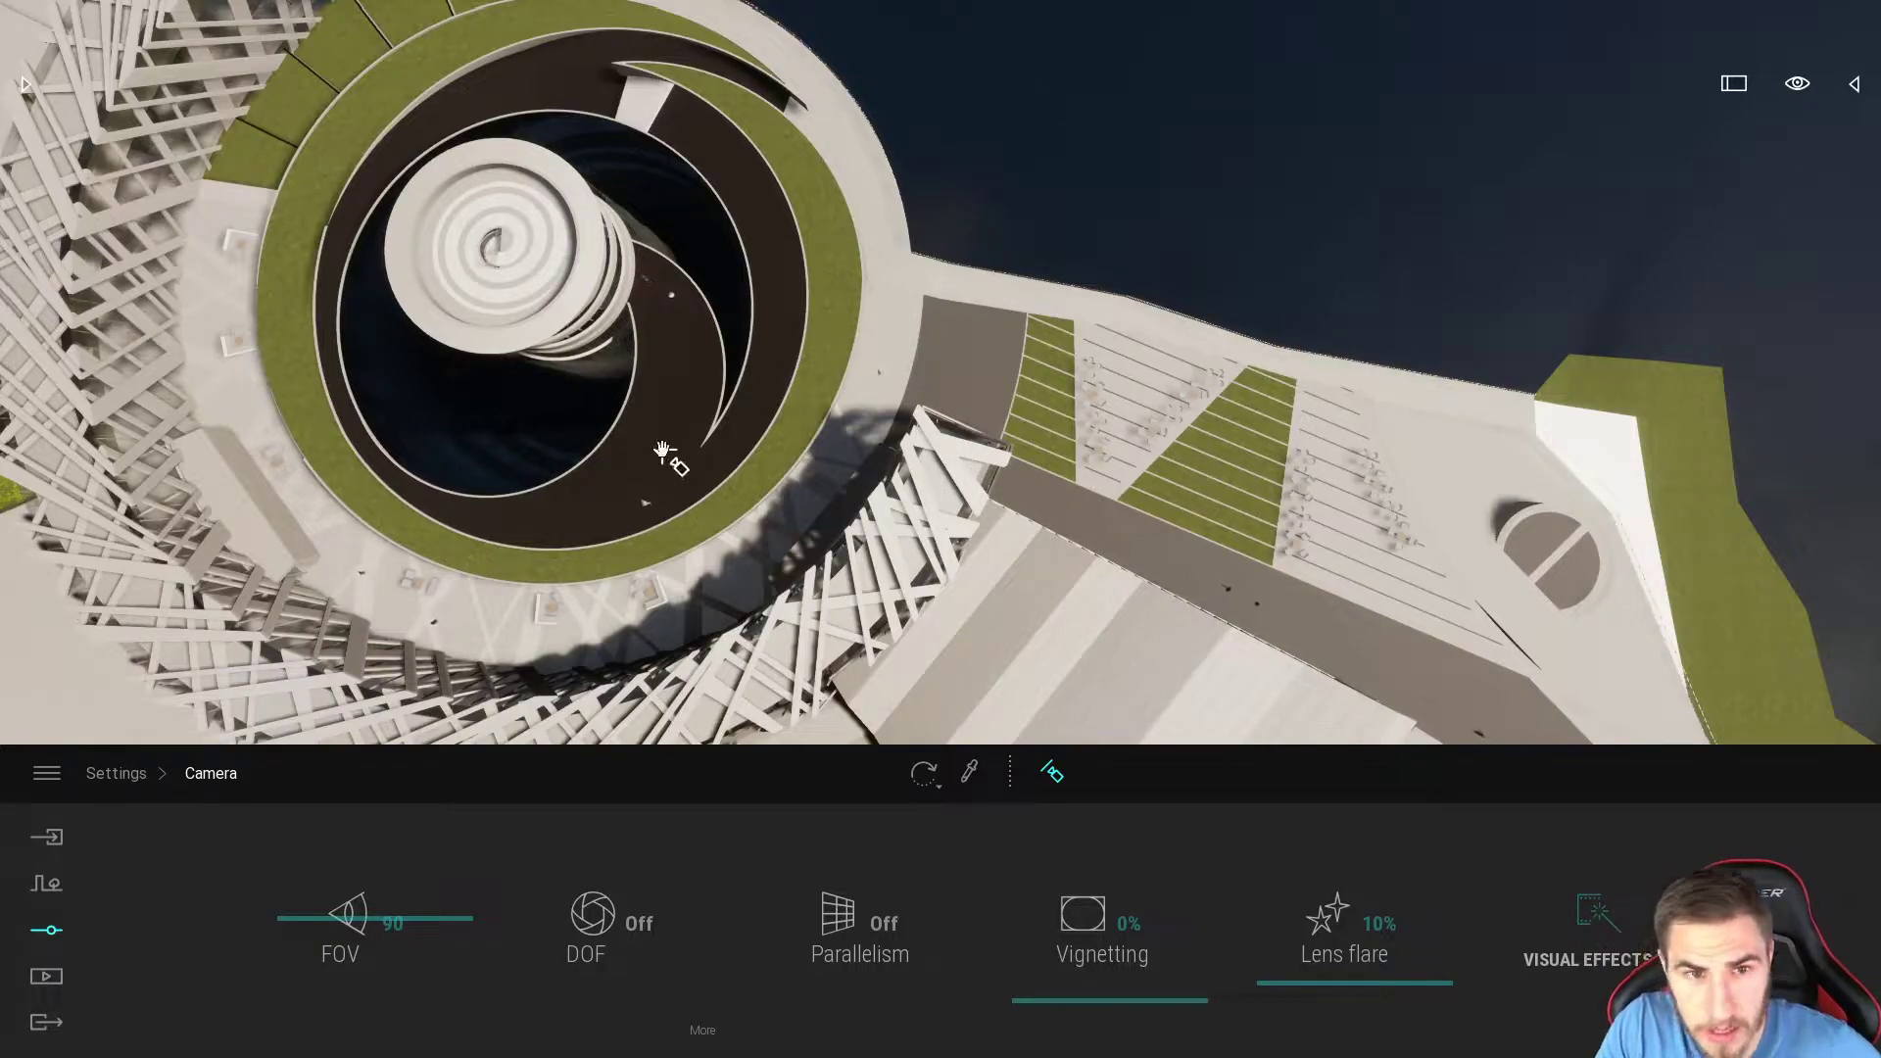
middle_click_drag(659, 450, 989, 431)
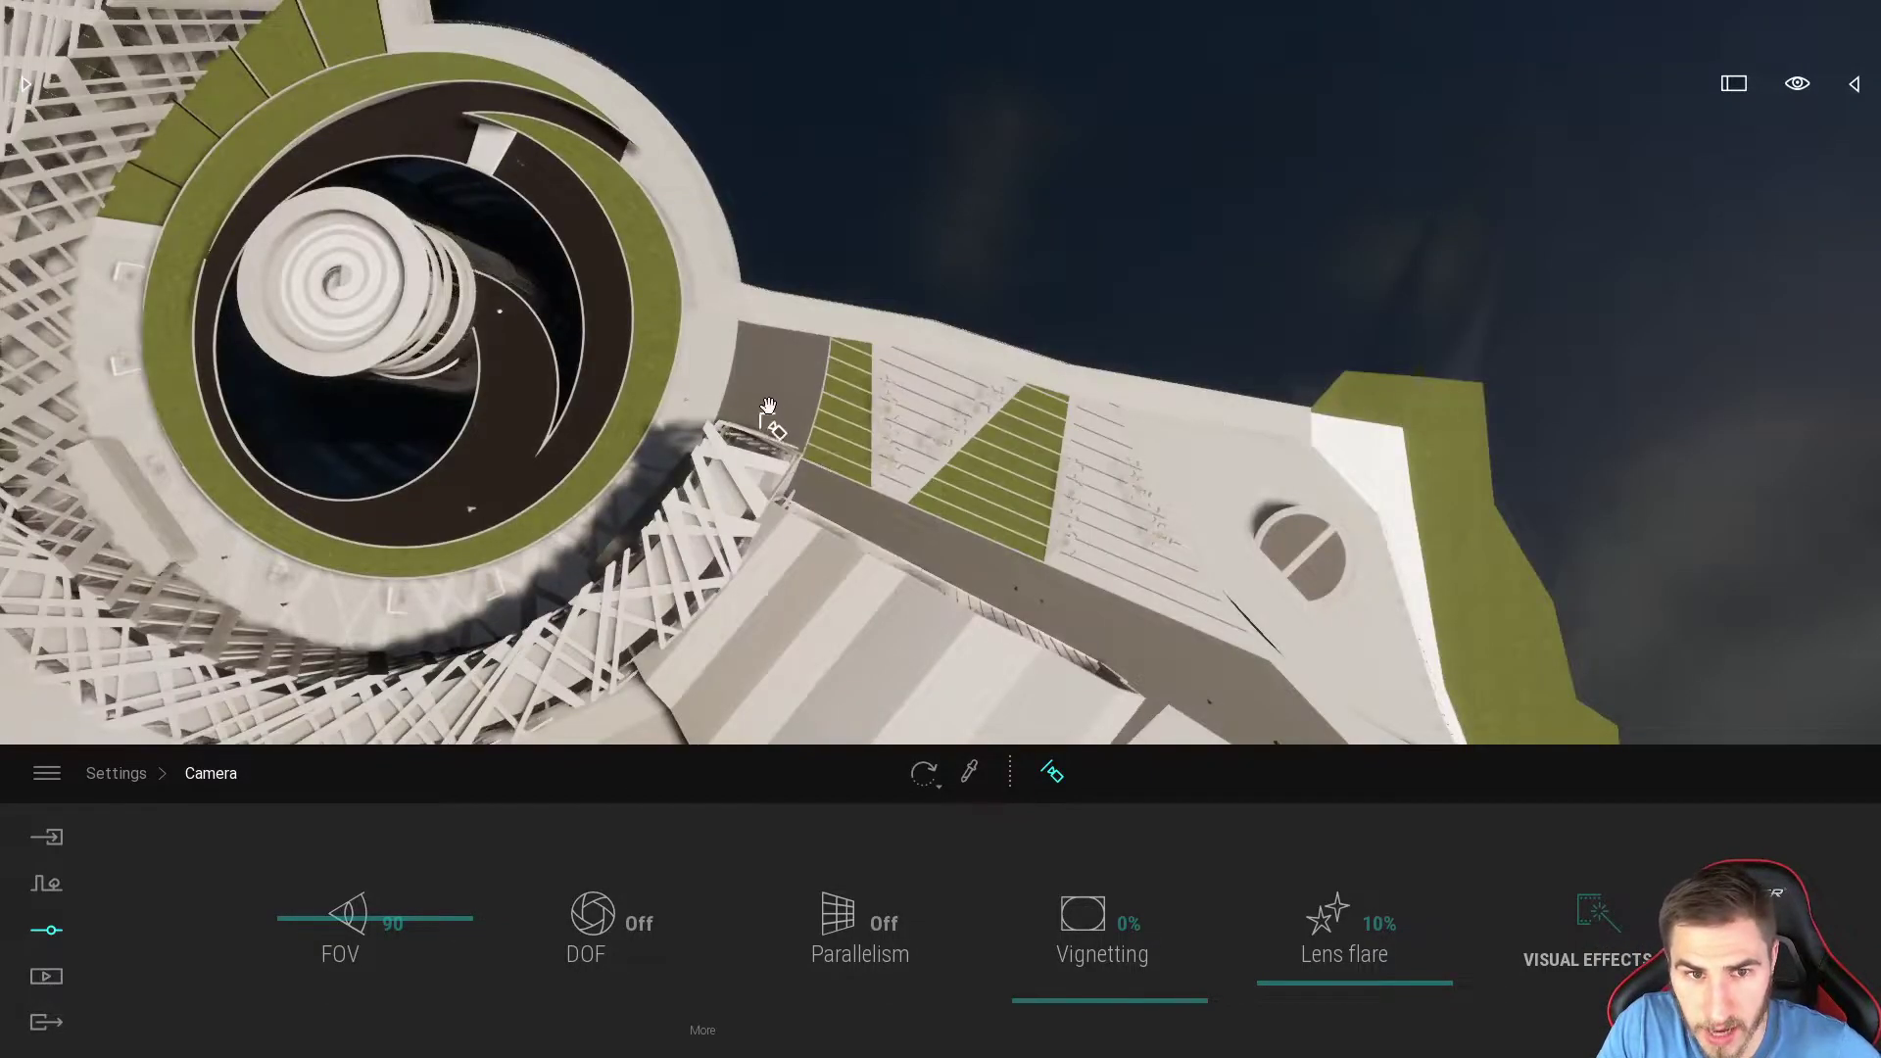
middle_click_drag(768, 406, 879, 416)
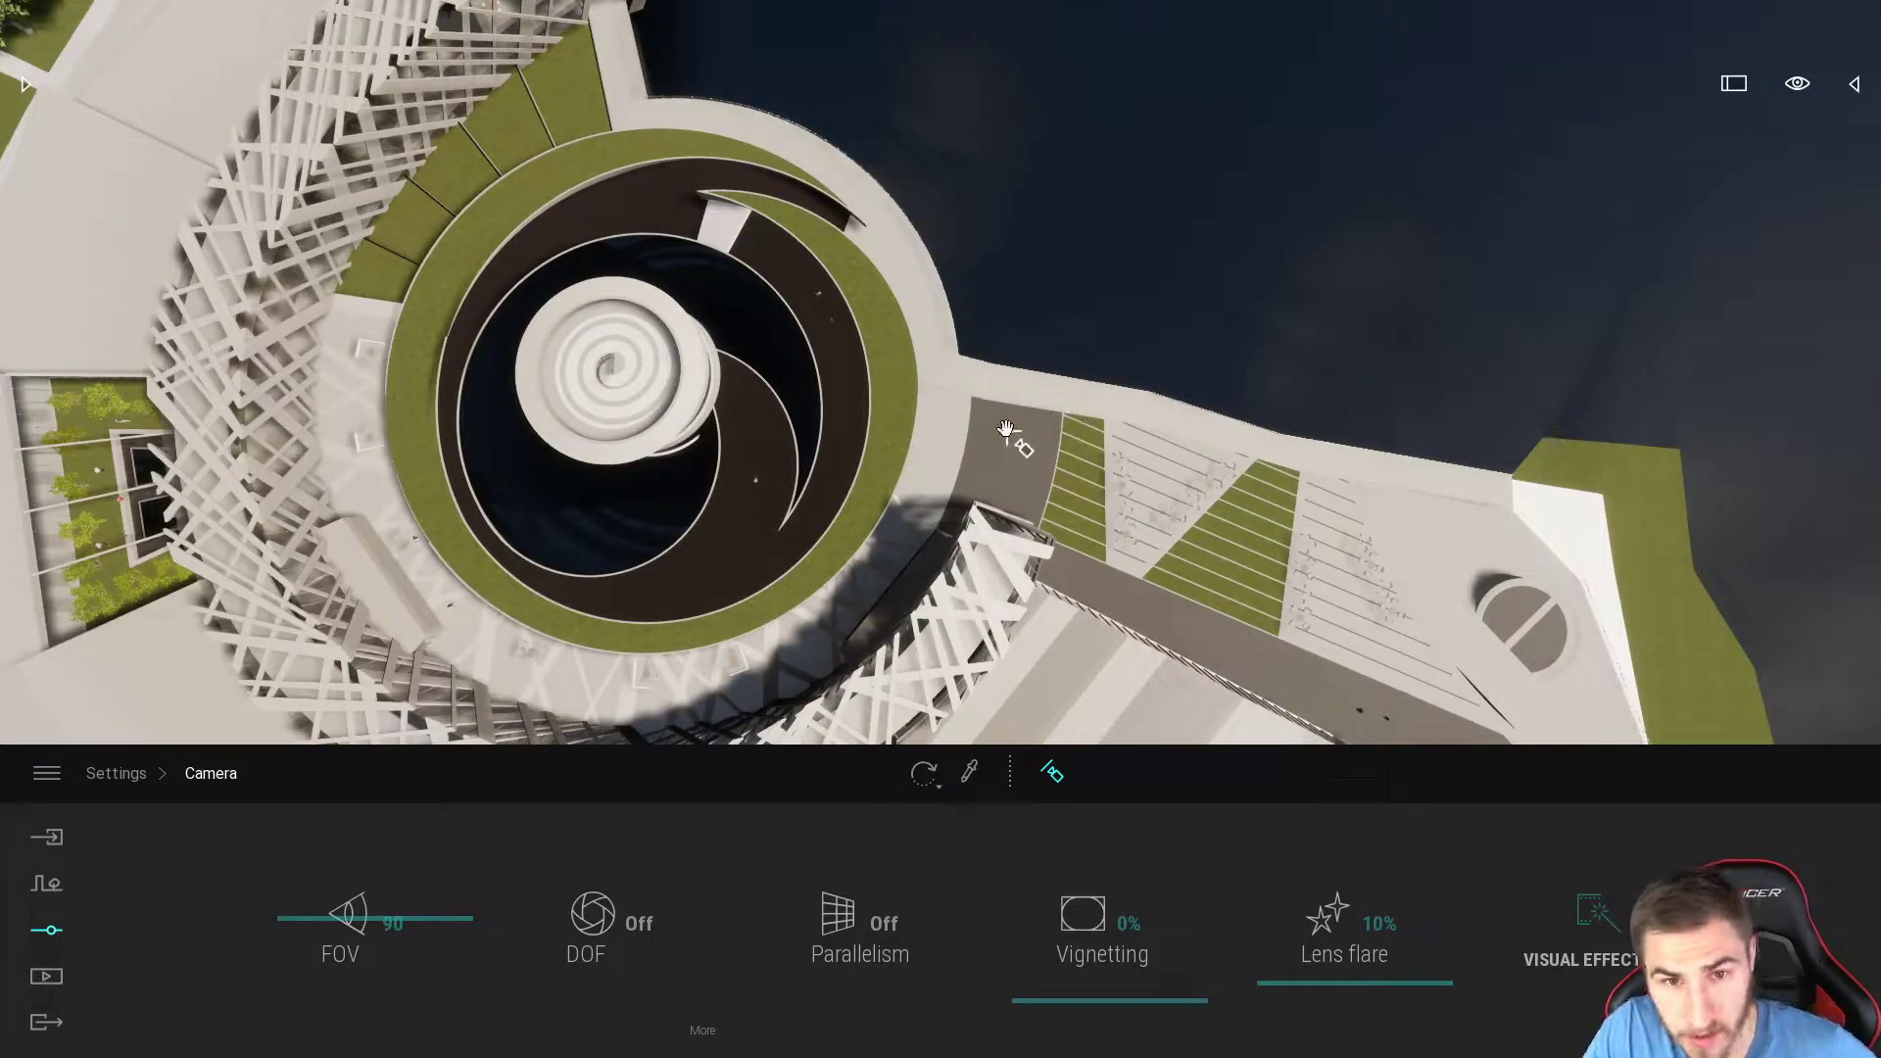
mouse_move(1006, 429)
right_mouse_down()
mouse_move(952, 431)
mouse_move(1068, 313)
mouse_move(989, 412)
right_mouse_up()
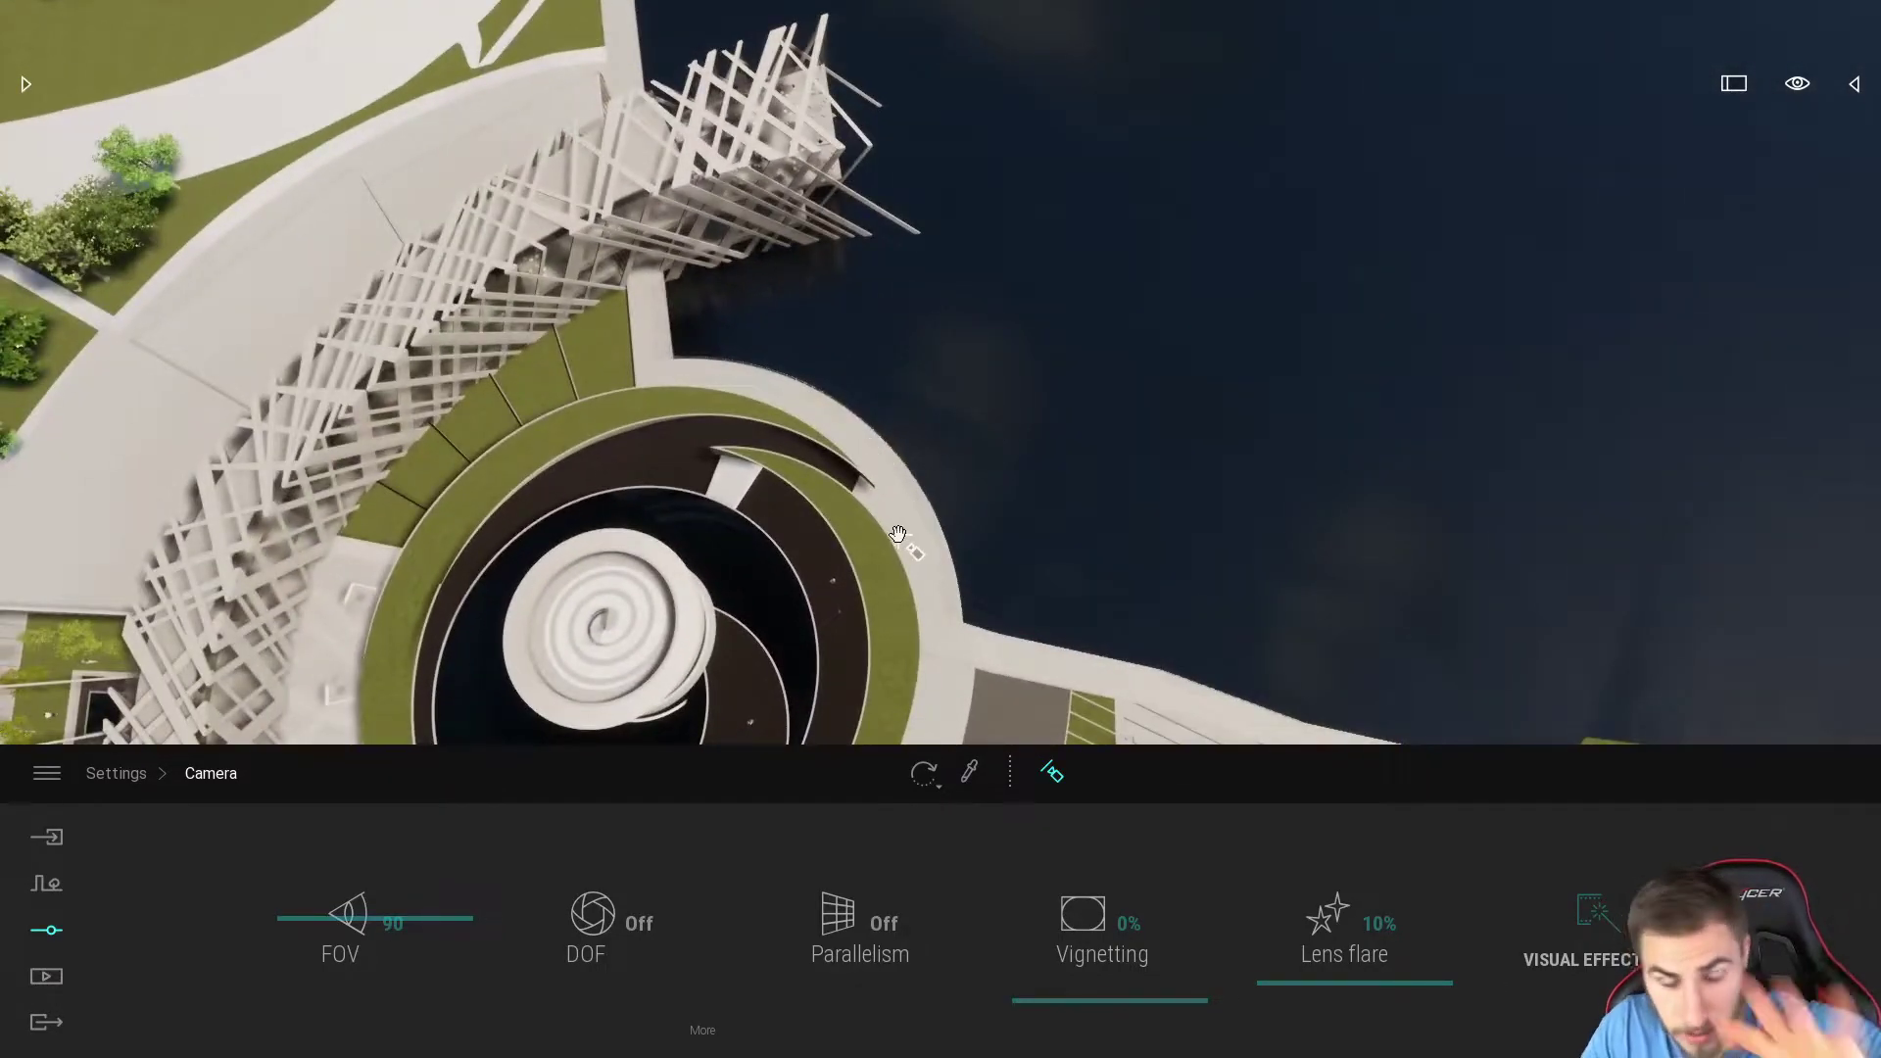
middle_click_drag(946, 701, 920, 464)
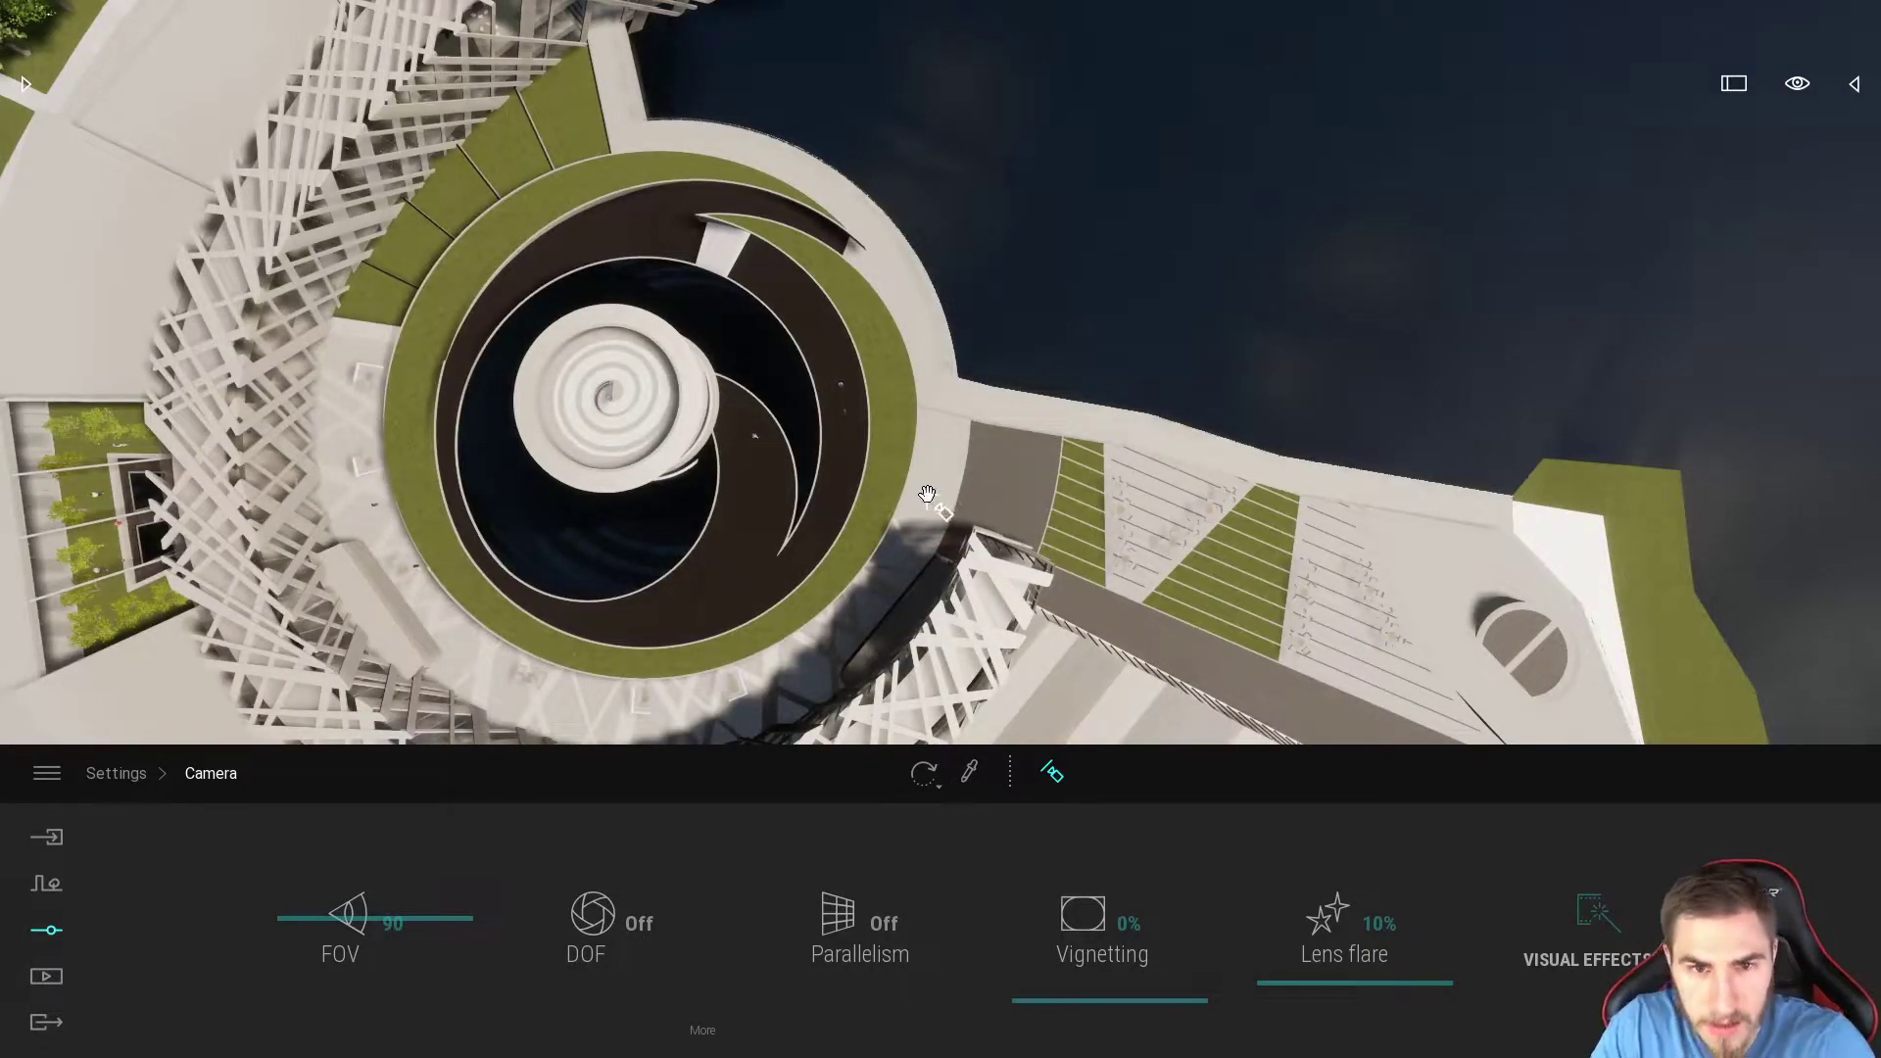
right_click_drag(964, 401, 928, 284)
right_click_drag(973, 536, 902, 662)
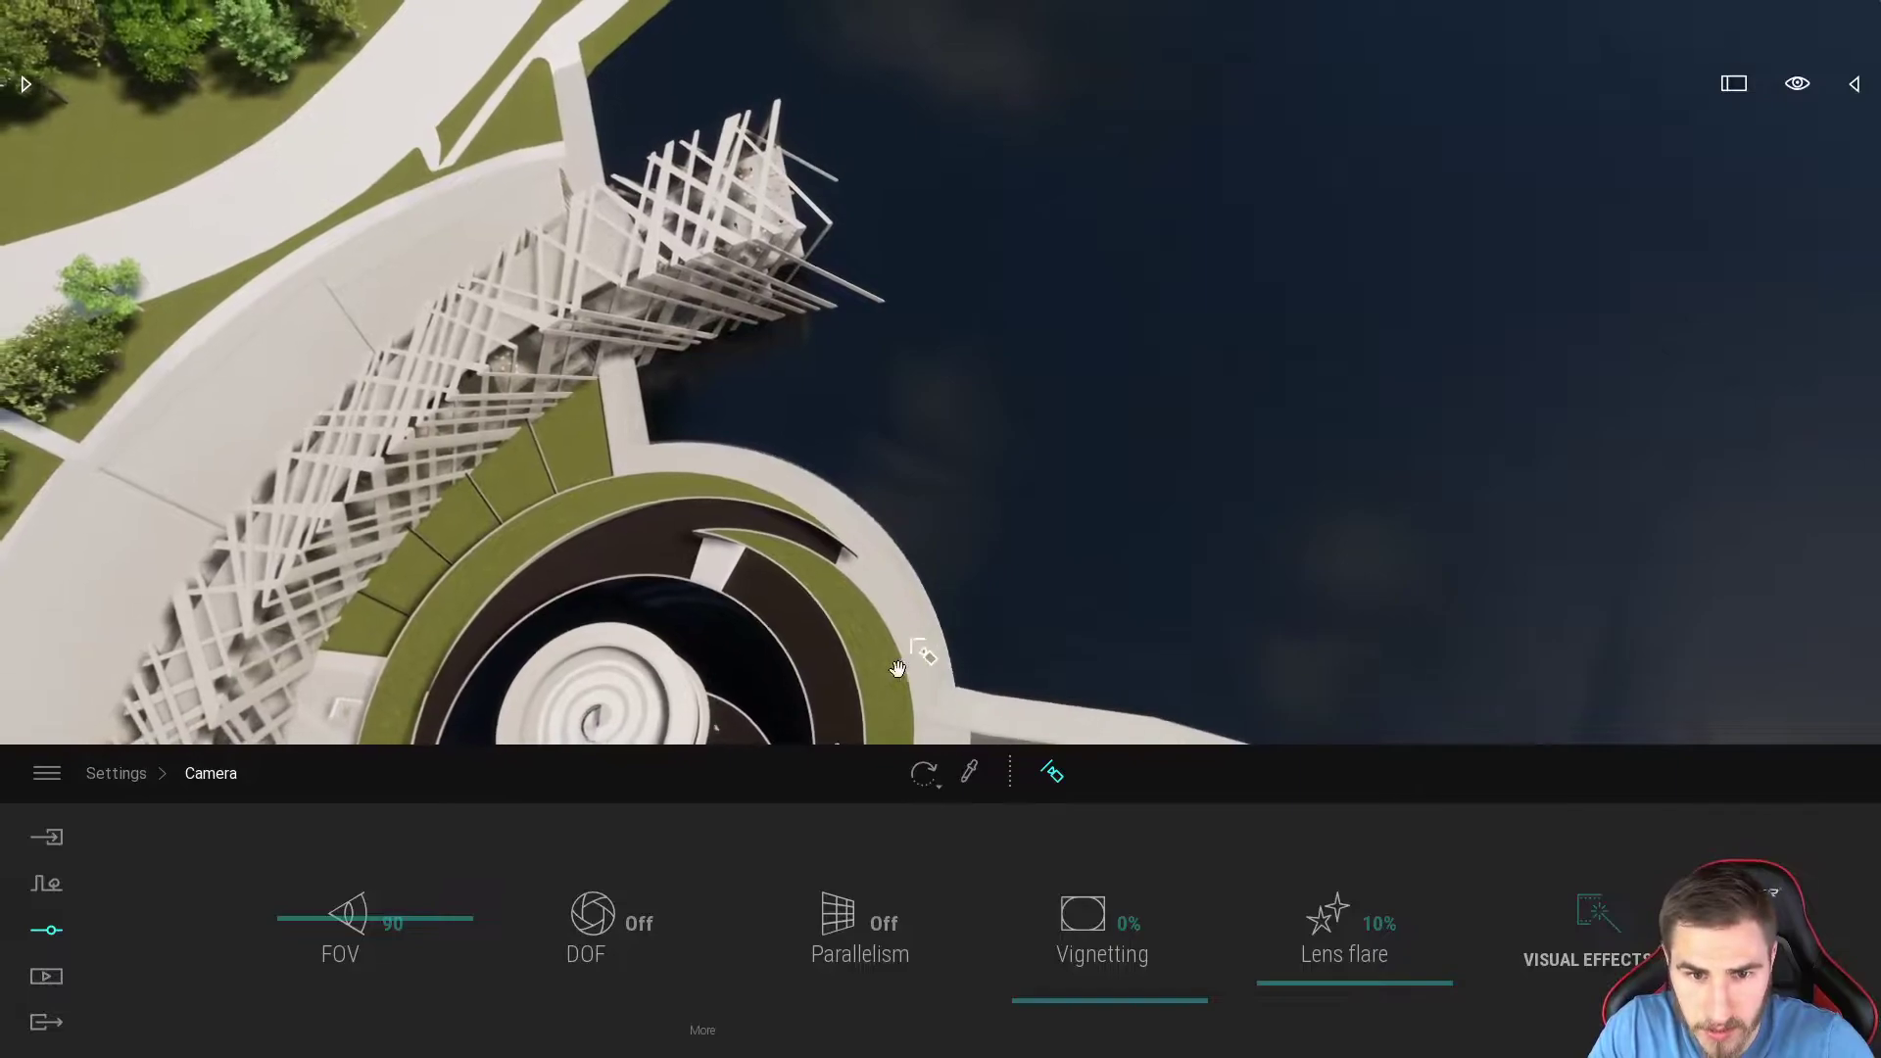
Step: Examine the circular plaza and its spiral-roofed tower from directly above, using Camera align on the plaza's horizontal surface
right_click_drag(887, 729, 888, 741)
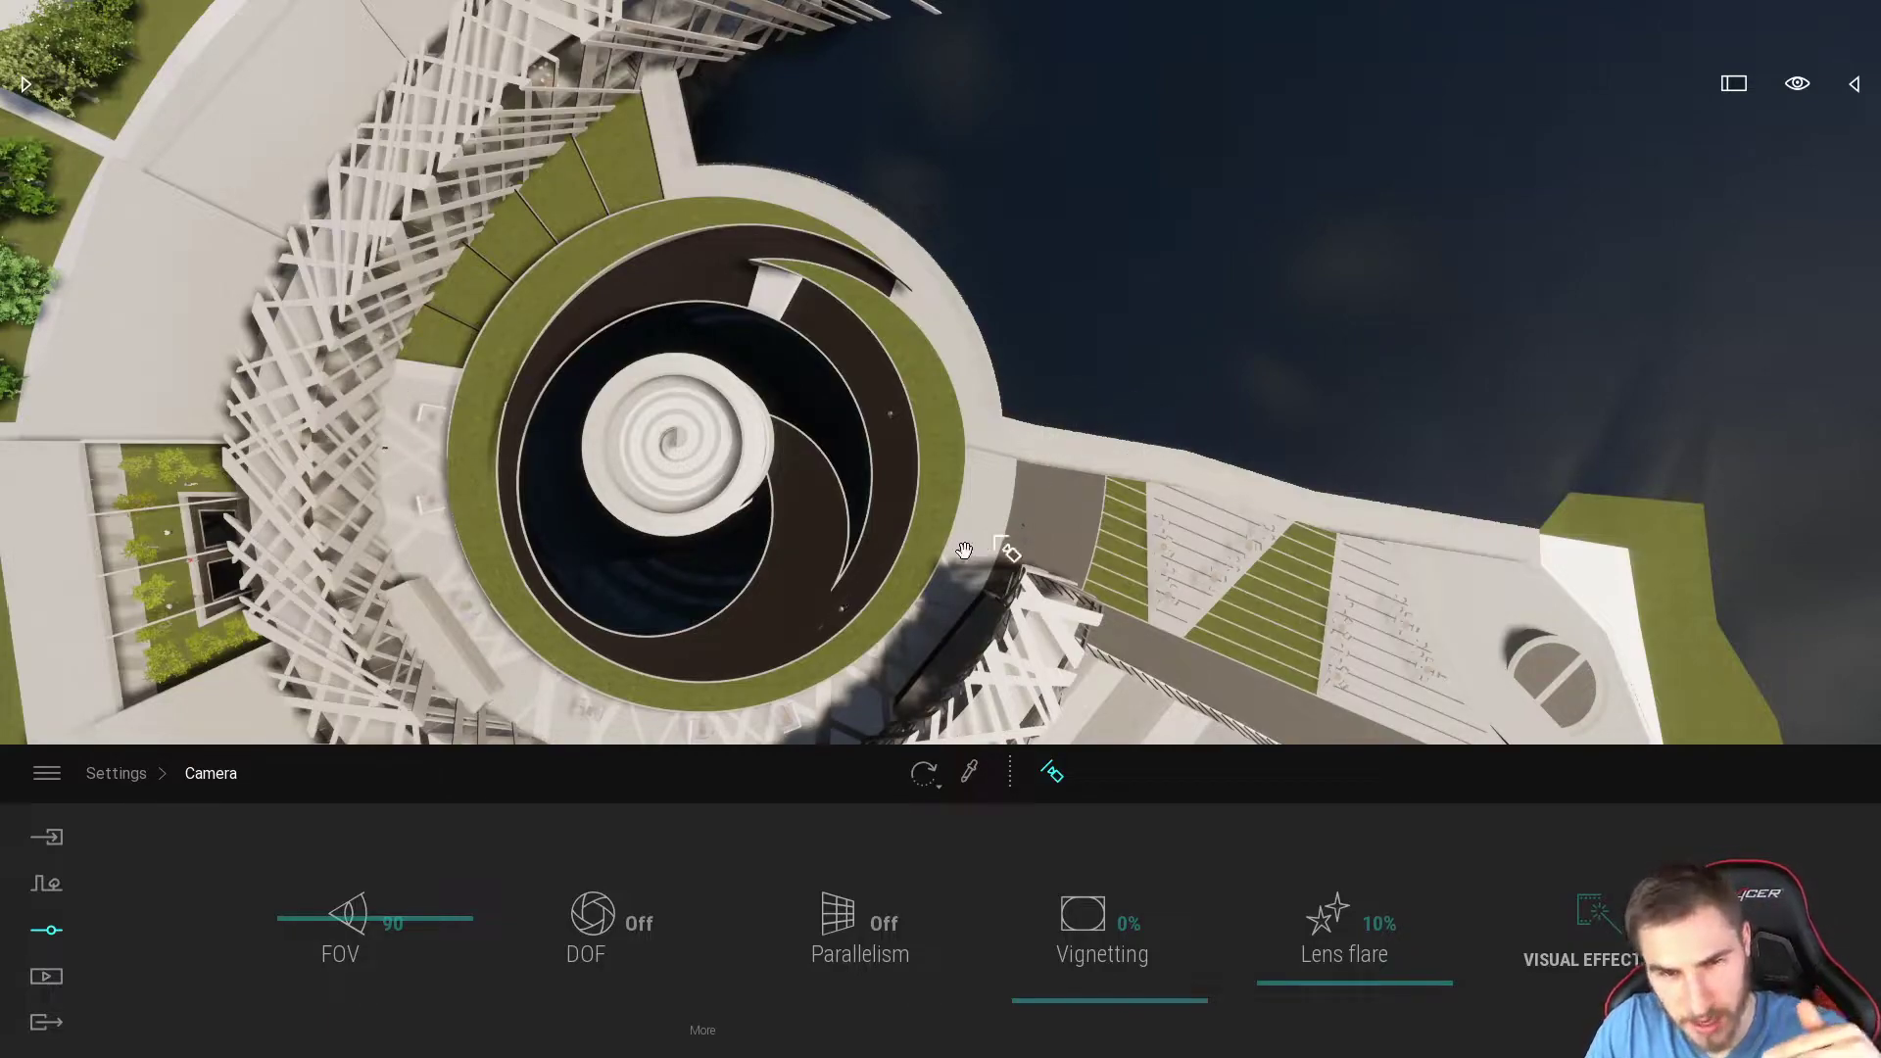
mouse_move(970, 508)
right_mouse_down()
mouse_move(1048, 480)
mouse_move(988, 461)
mouse_move(981, 545)
mouse_move(978, 489)
mouse_move(981, 521)
mouse_move(1003, 507)
right_mouse_up()
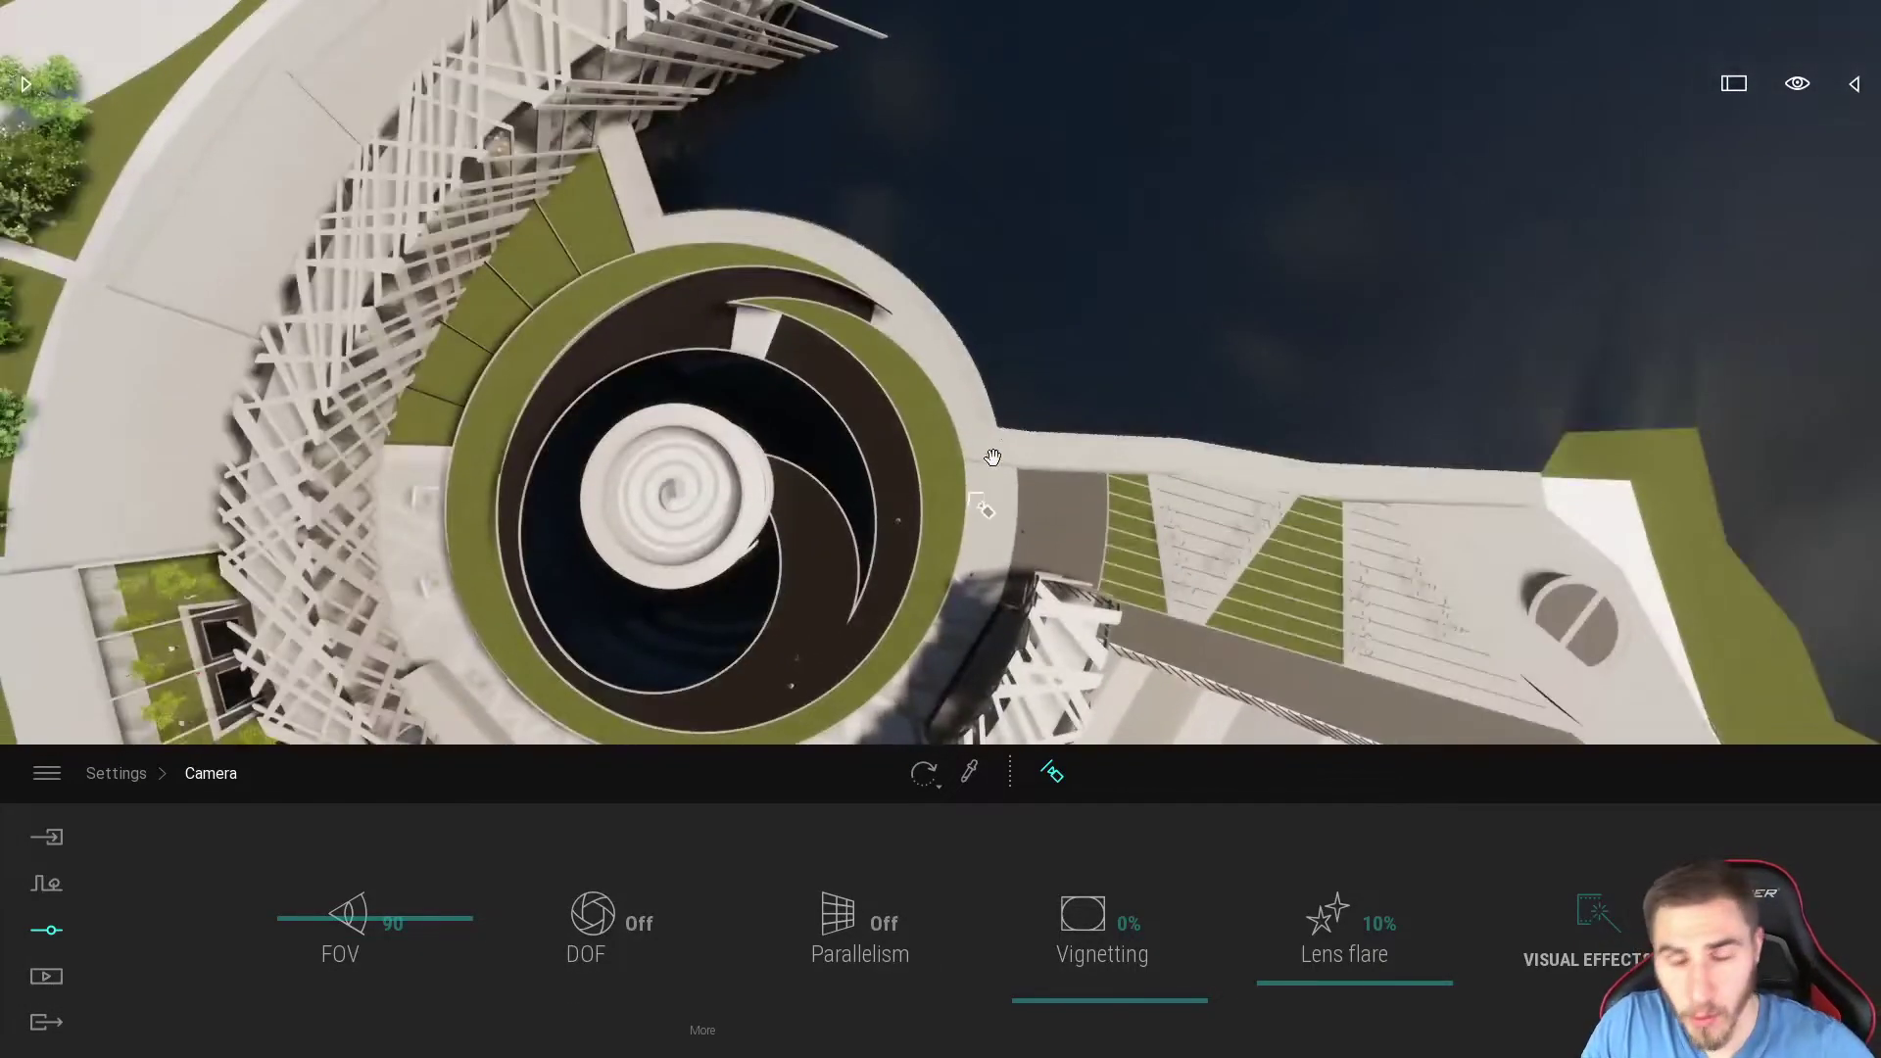
right_click_drag(984, 398, 948, 403)
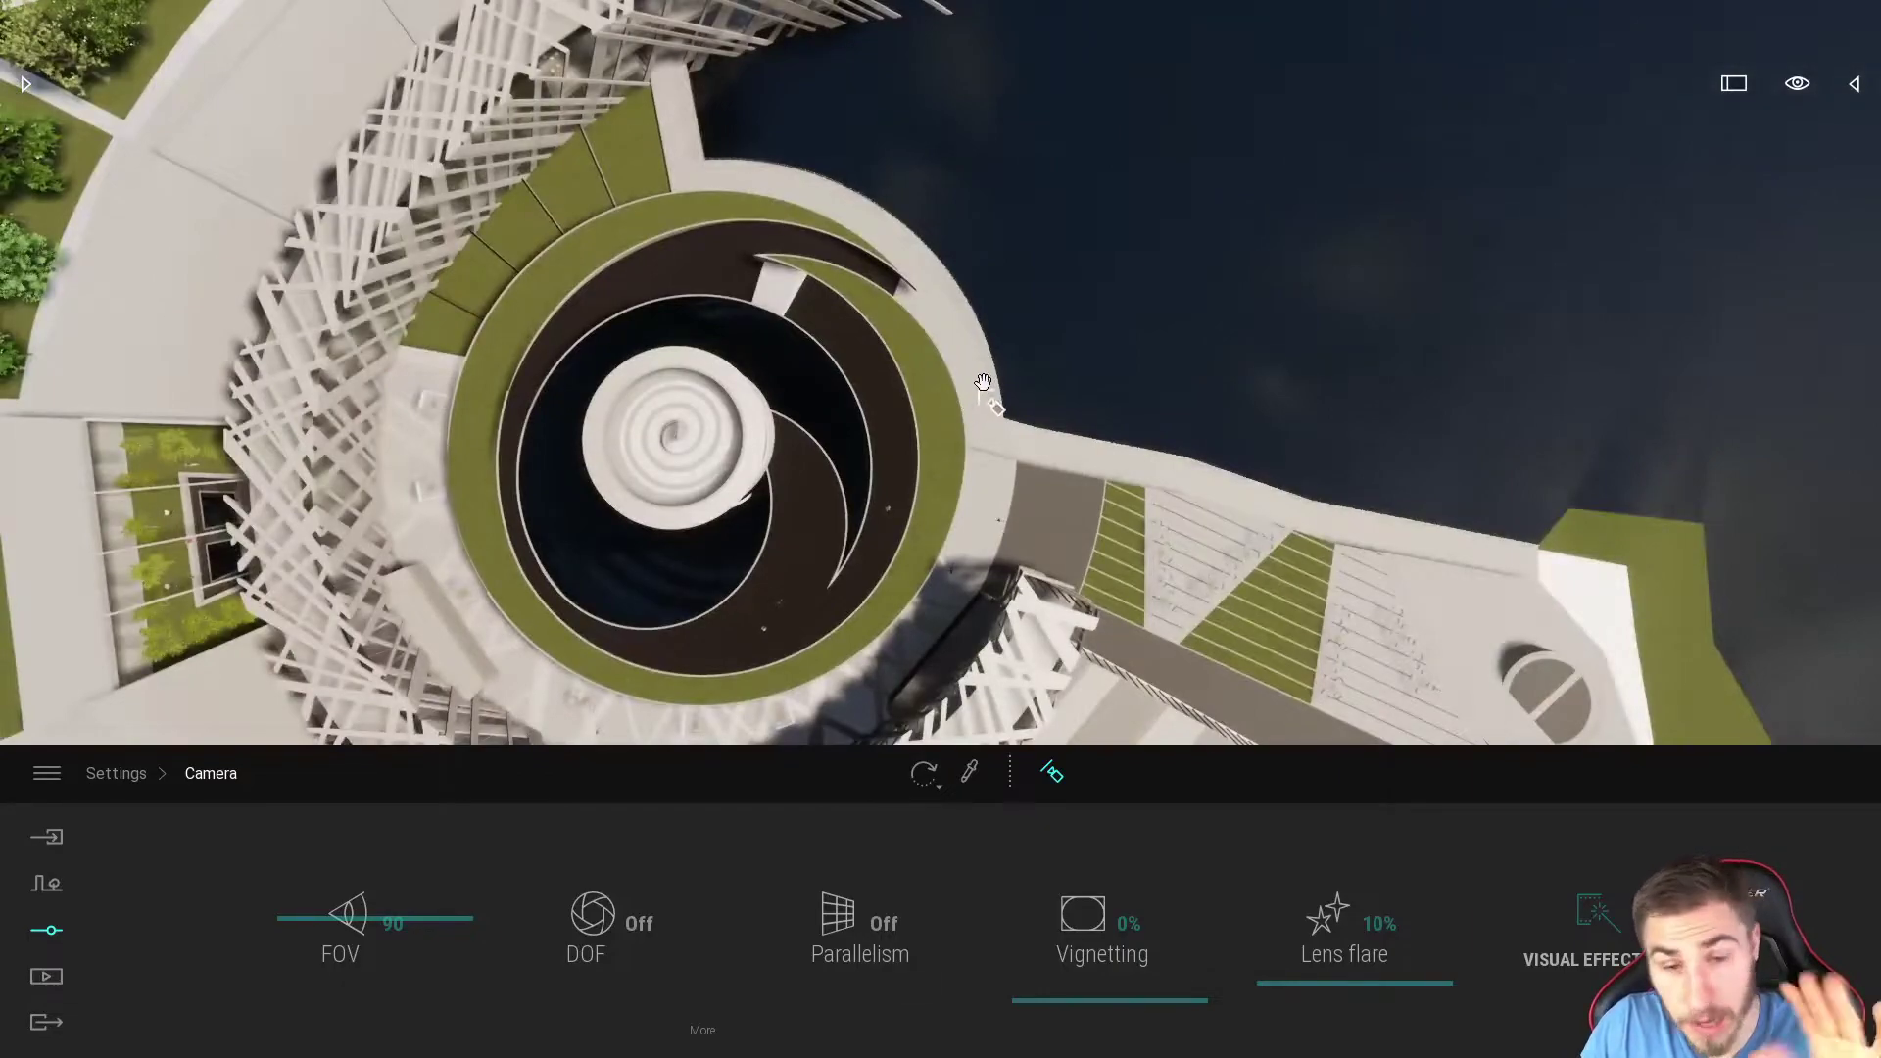
middle_click_drag(959, 542, 992, 492)
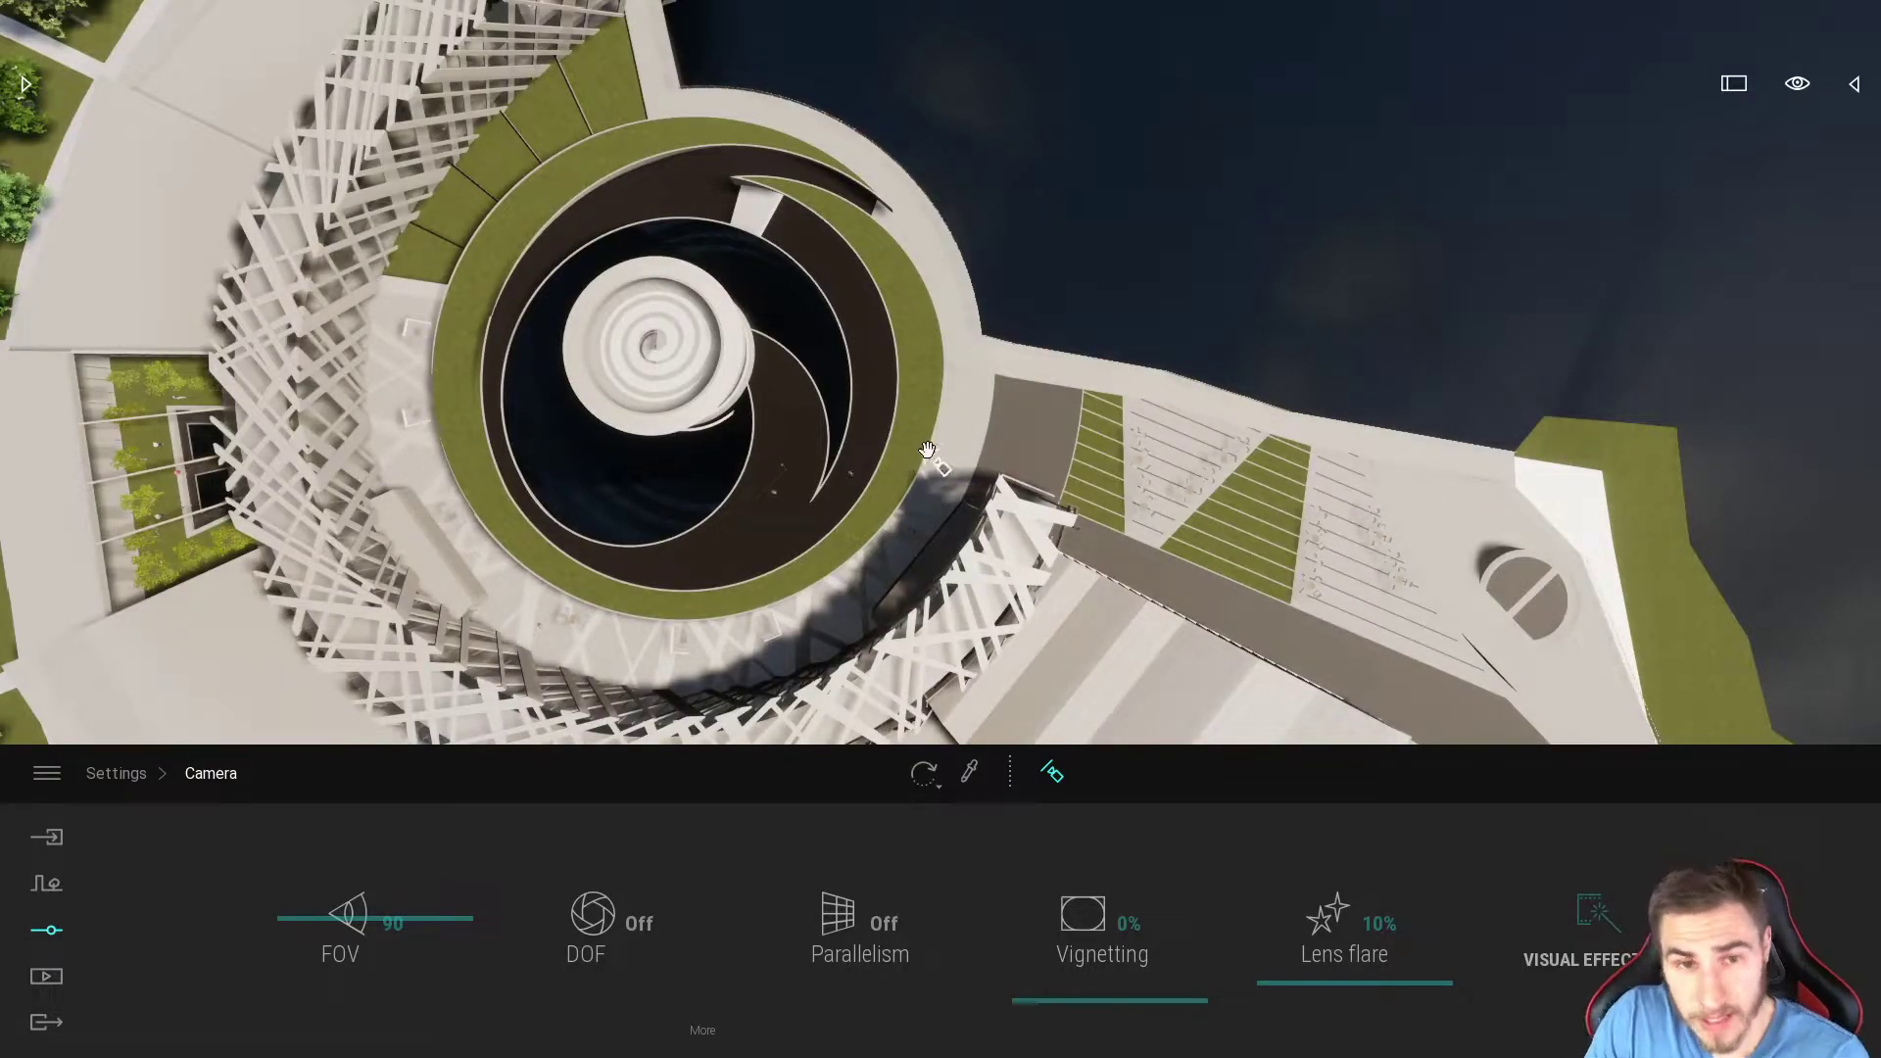
right_click_drag(926, 450, 1372, 450)
right_click_drag(1224, 436, 1871, 432)
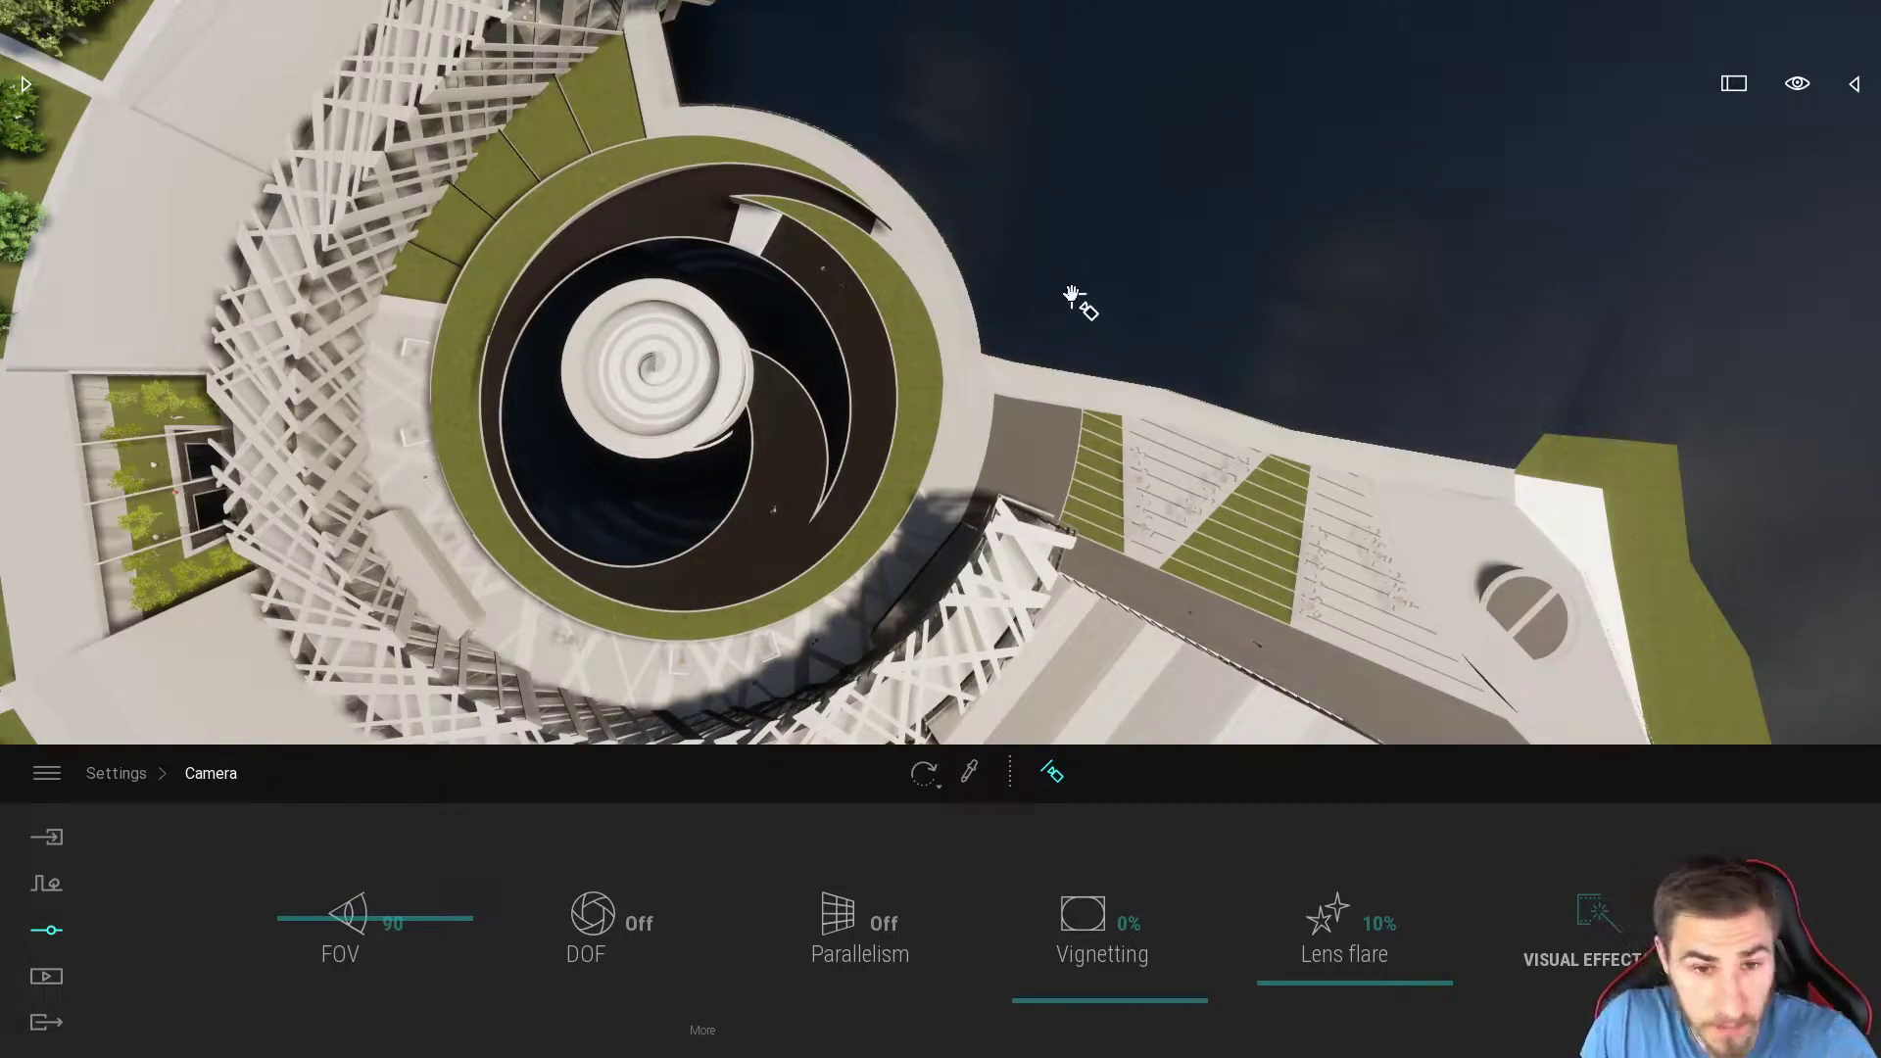
left_click(922, 490)
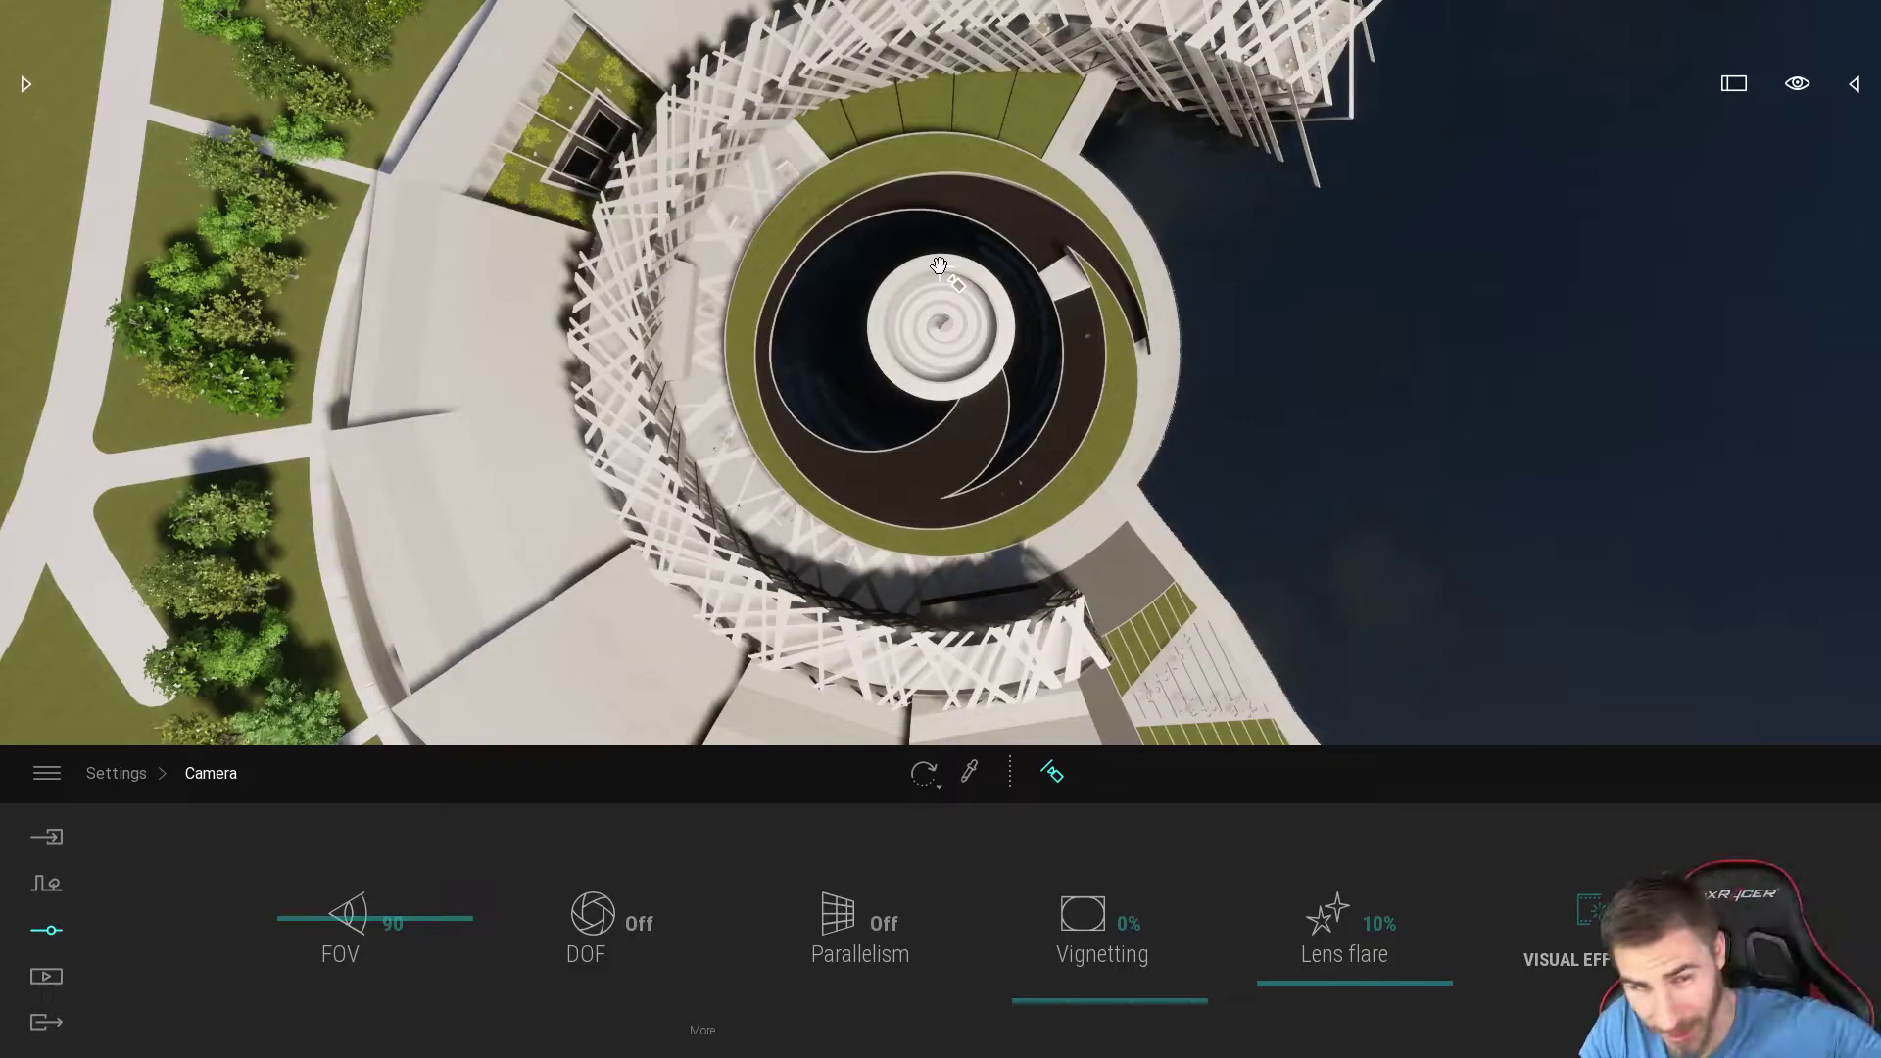
middle_click_drag(938, 265, 945, 277, "shift")
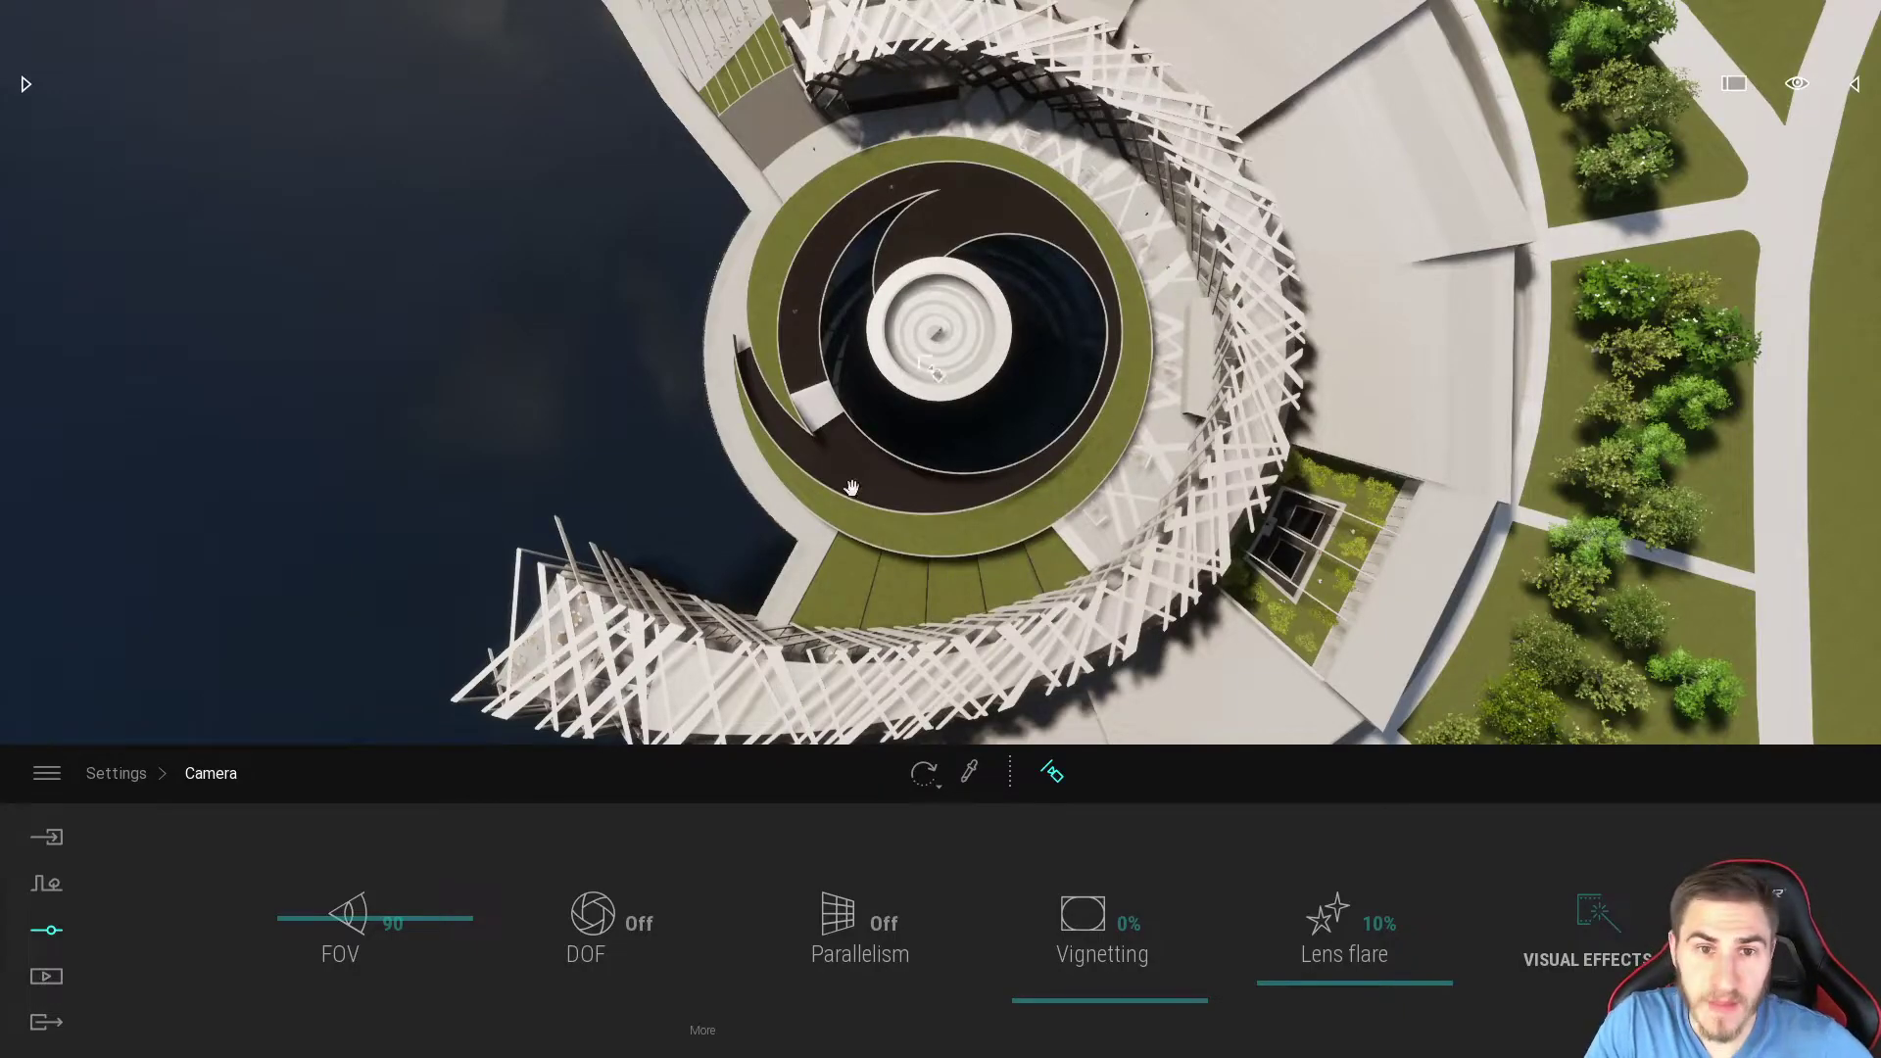
Step: Place a 10 m box primitive on the dark circular ramp beside the tower and close the primitives library
right_click_drag(851, 488, 1087, 382)
key("w")
key("w")
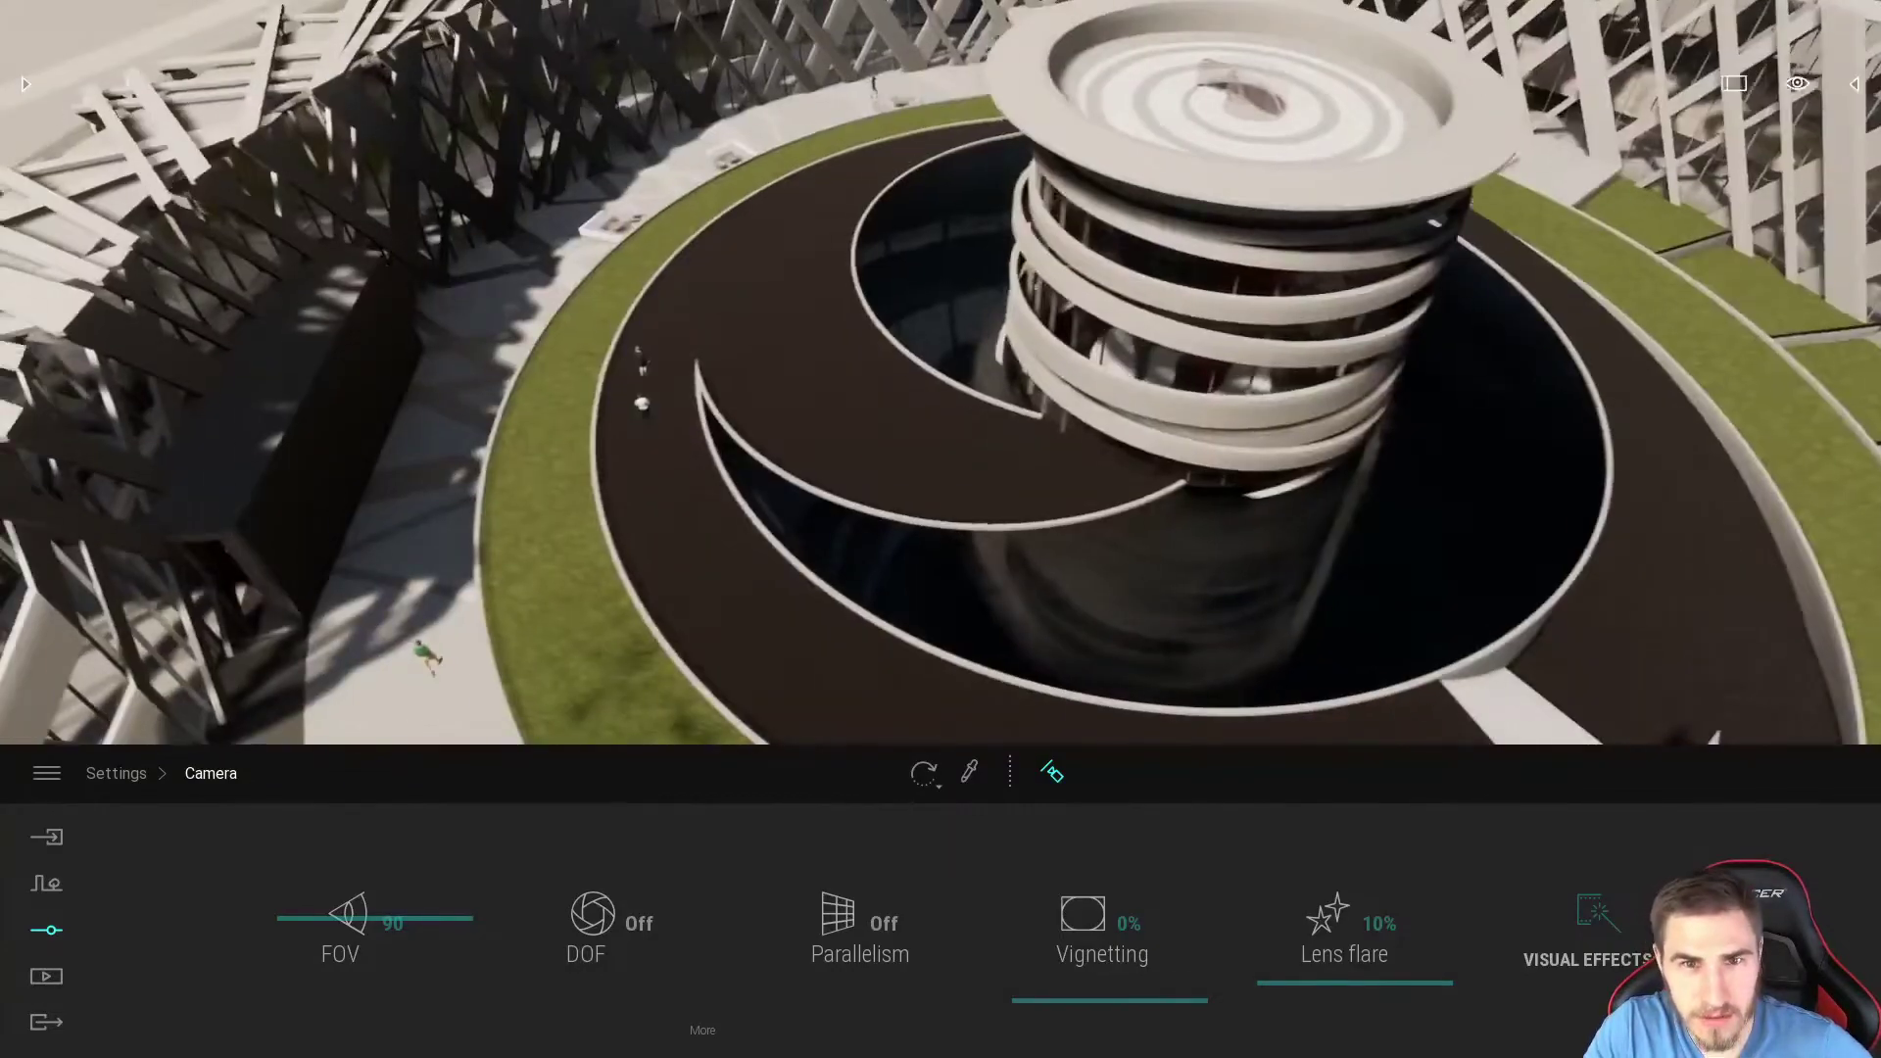
right_click_drag(841, 568, 830, 569)
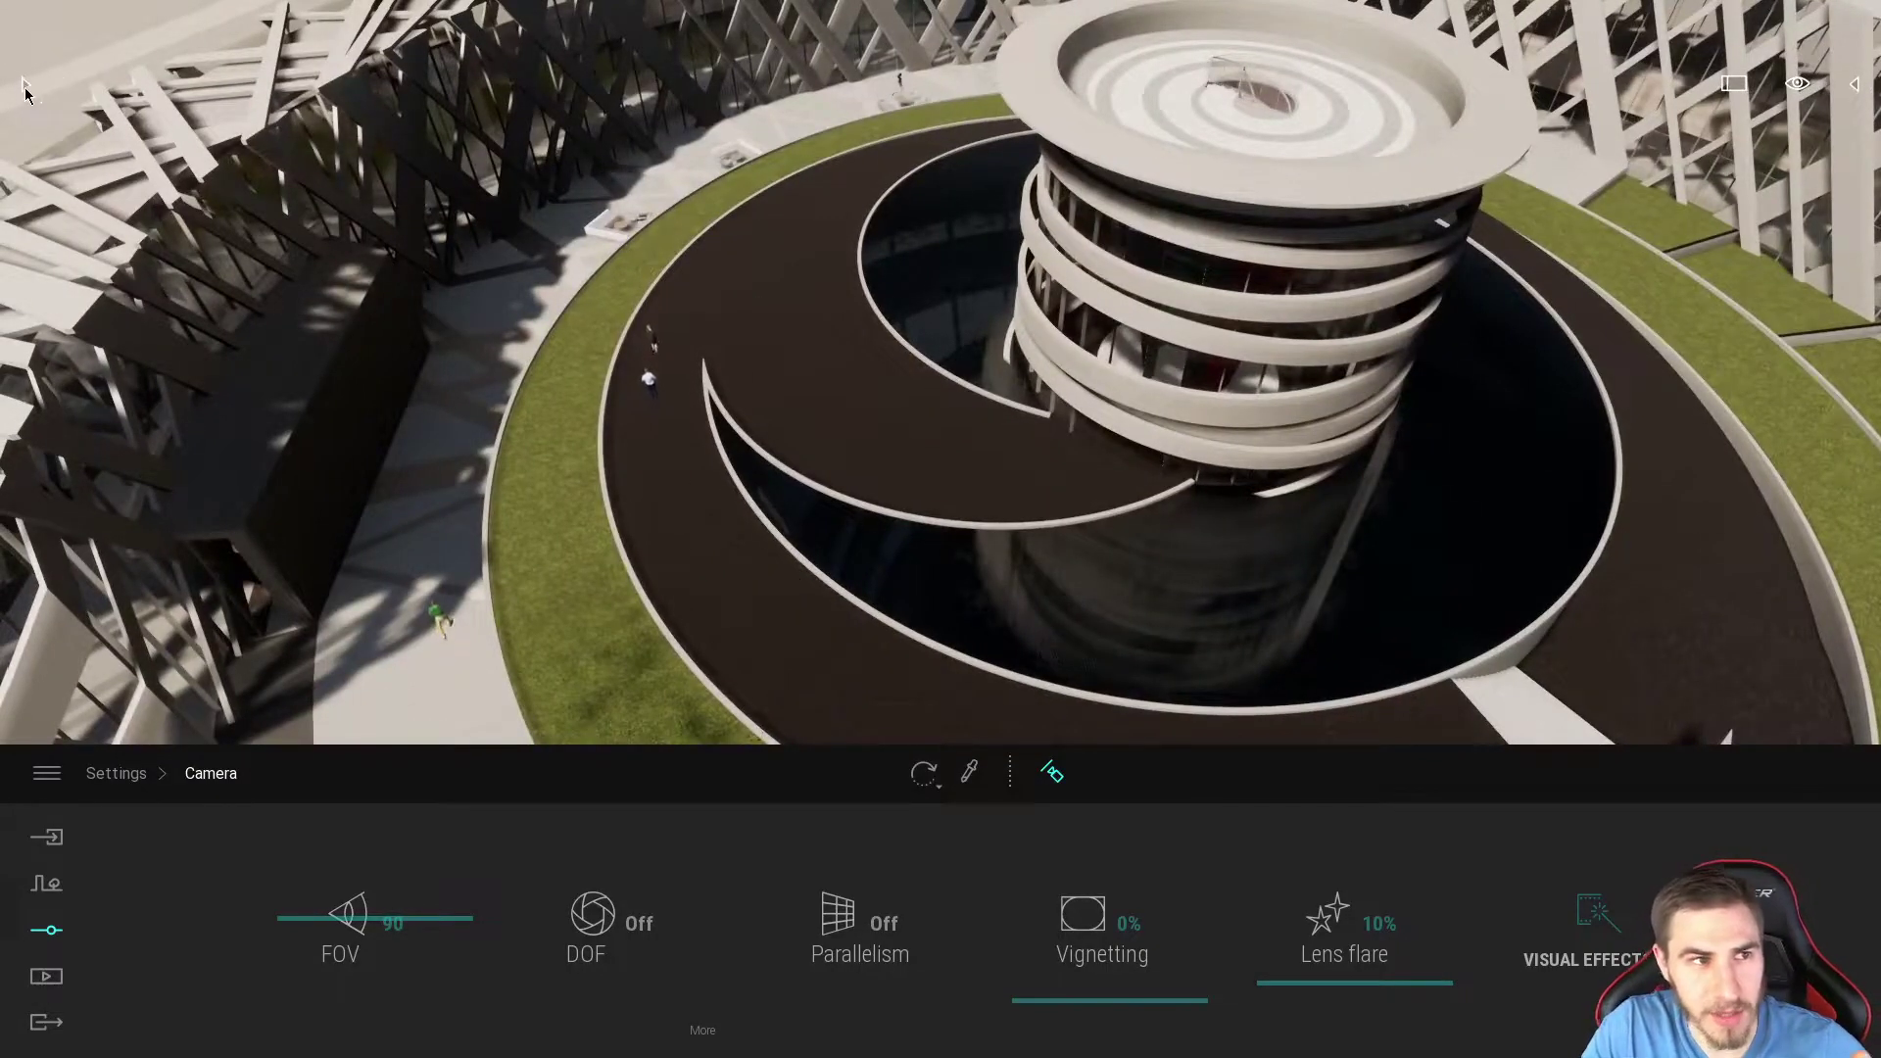
left_click(25, 87)
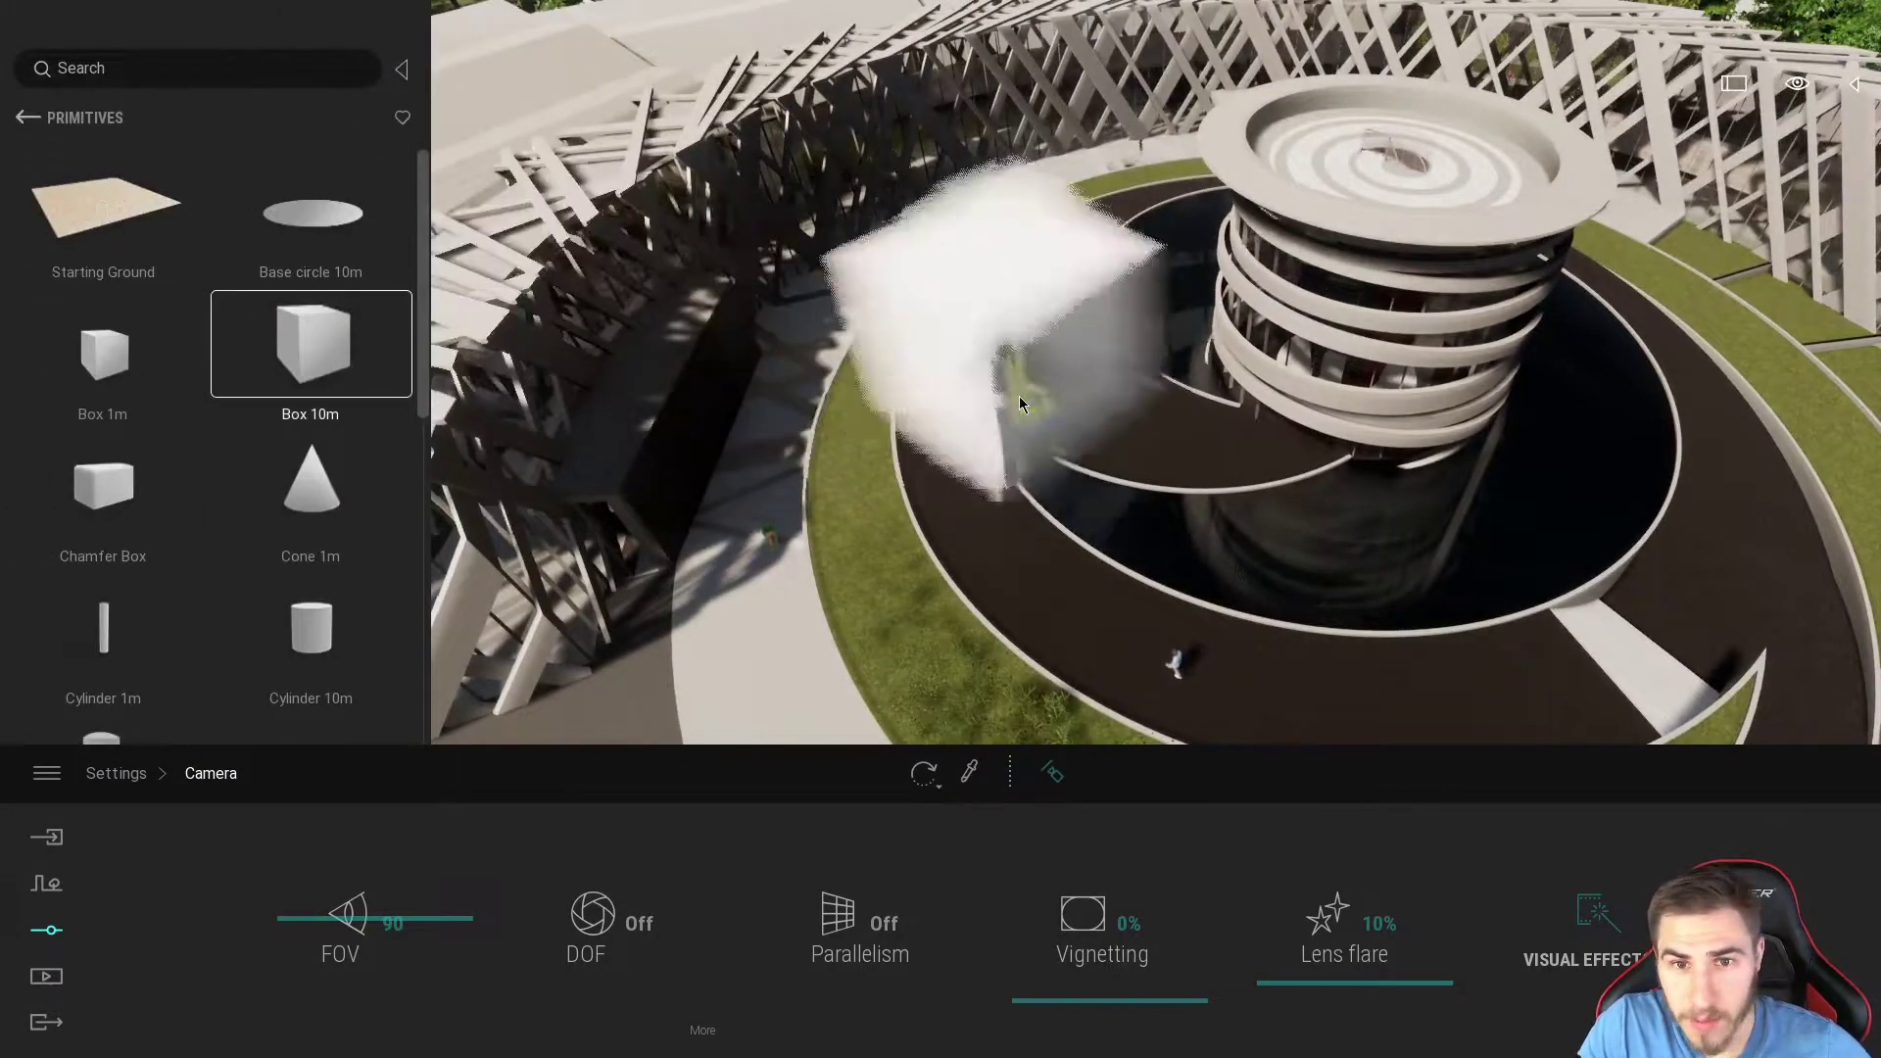
left_click(1015, 394)
key("Escape")
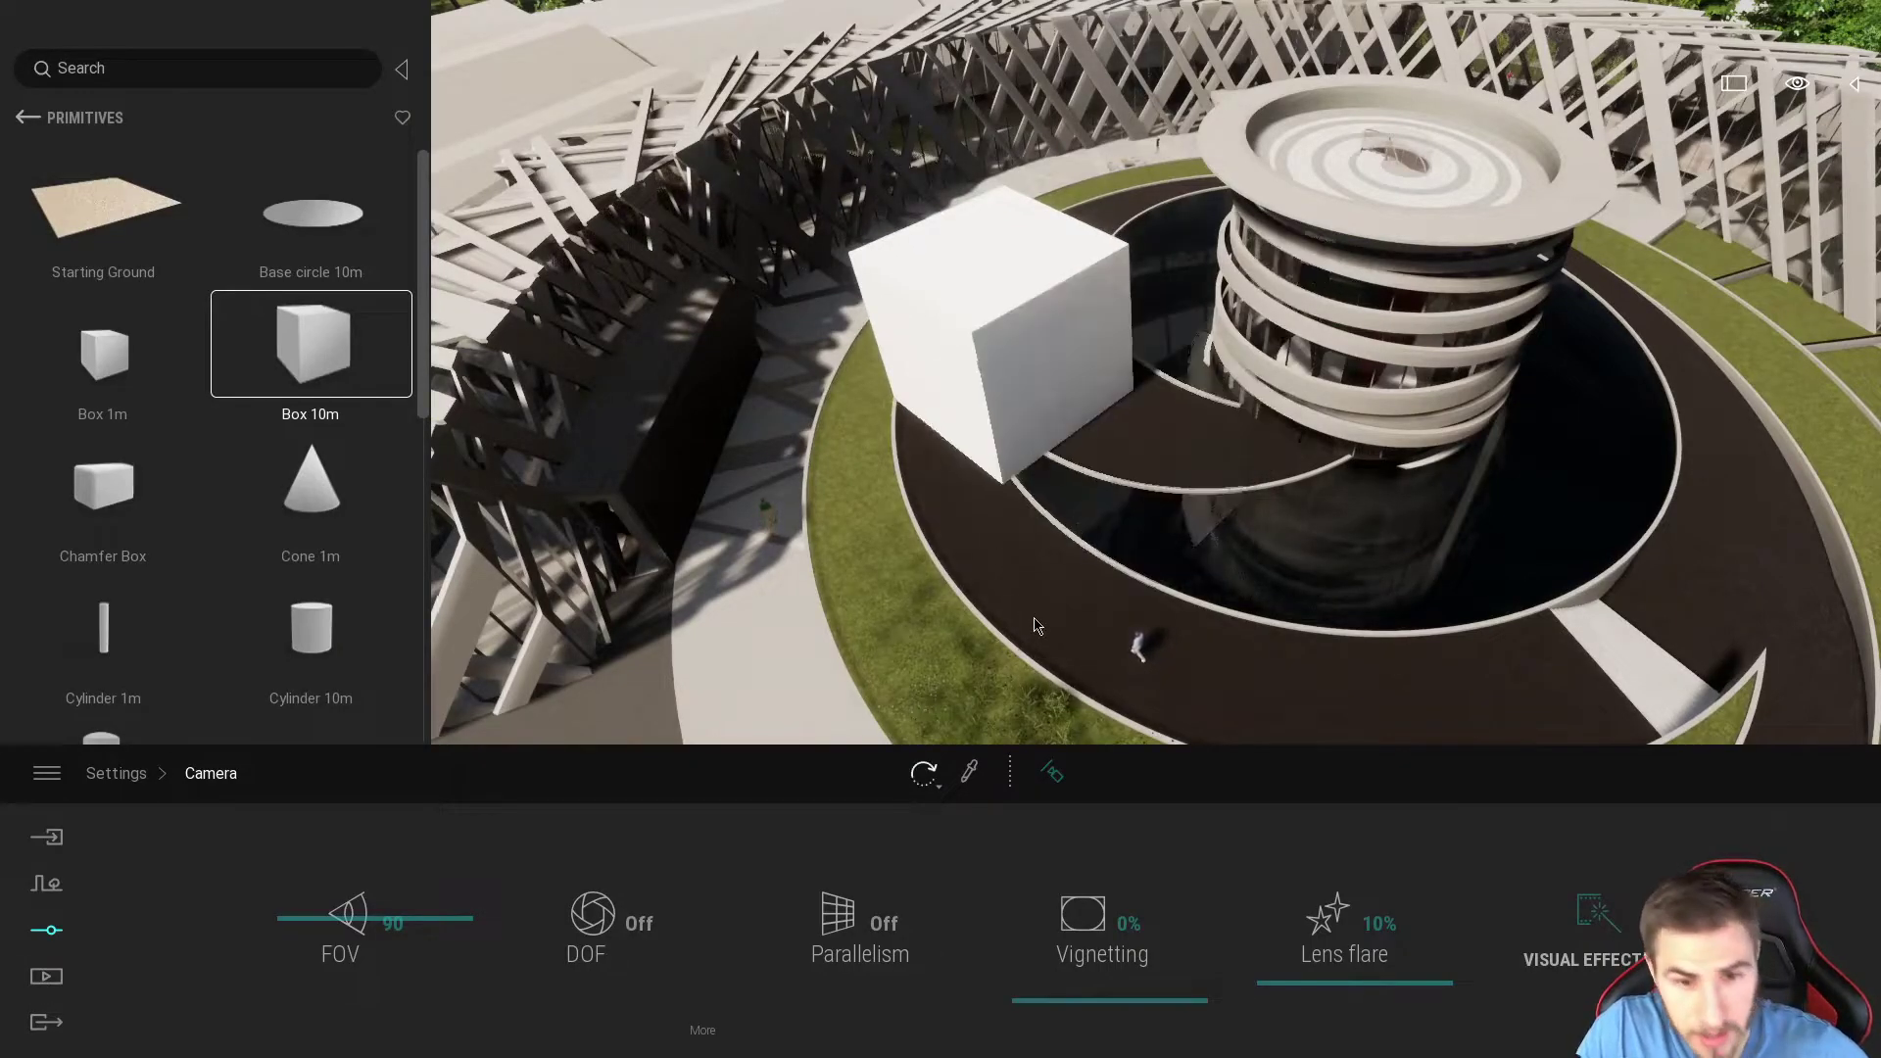
left_click(402, 71)
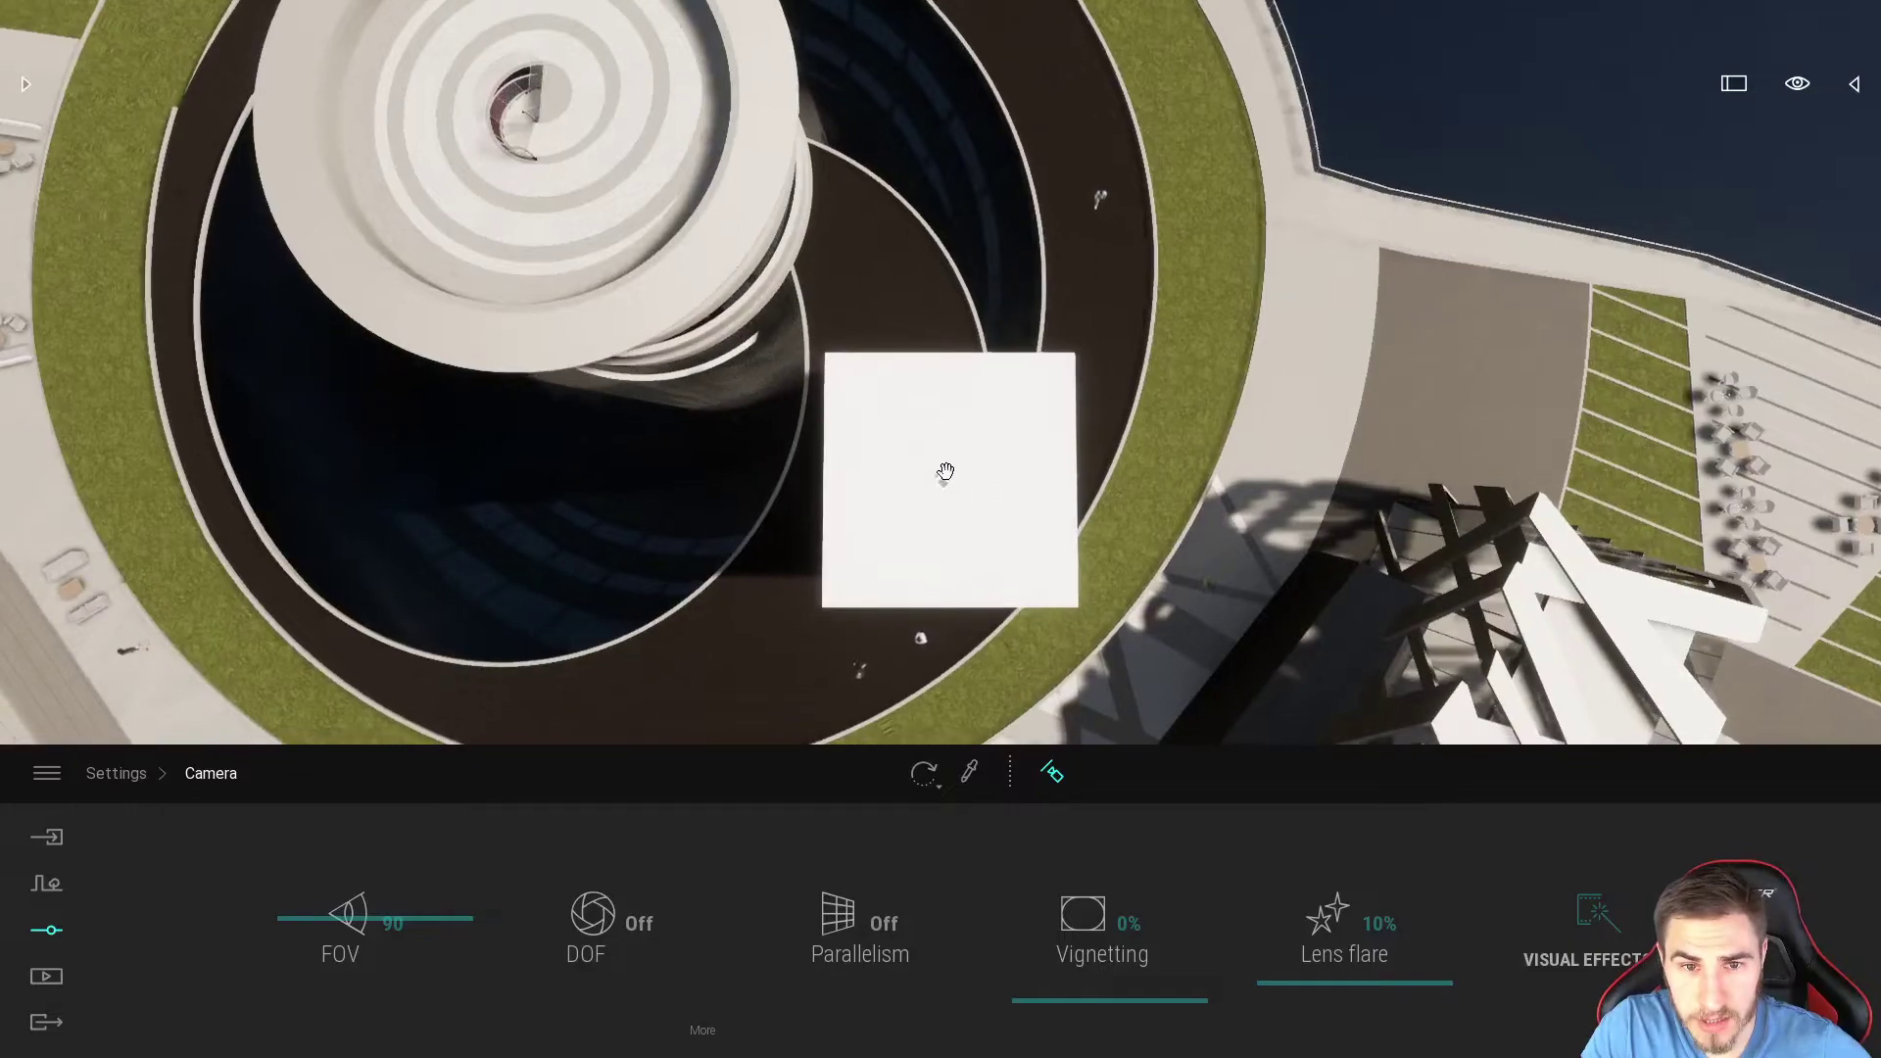
Step: Rotate the box by 20 degrees in the top-down view
middle_click_drag(944, 466, 999, 578)
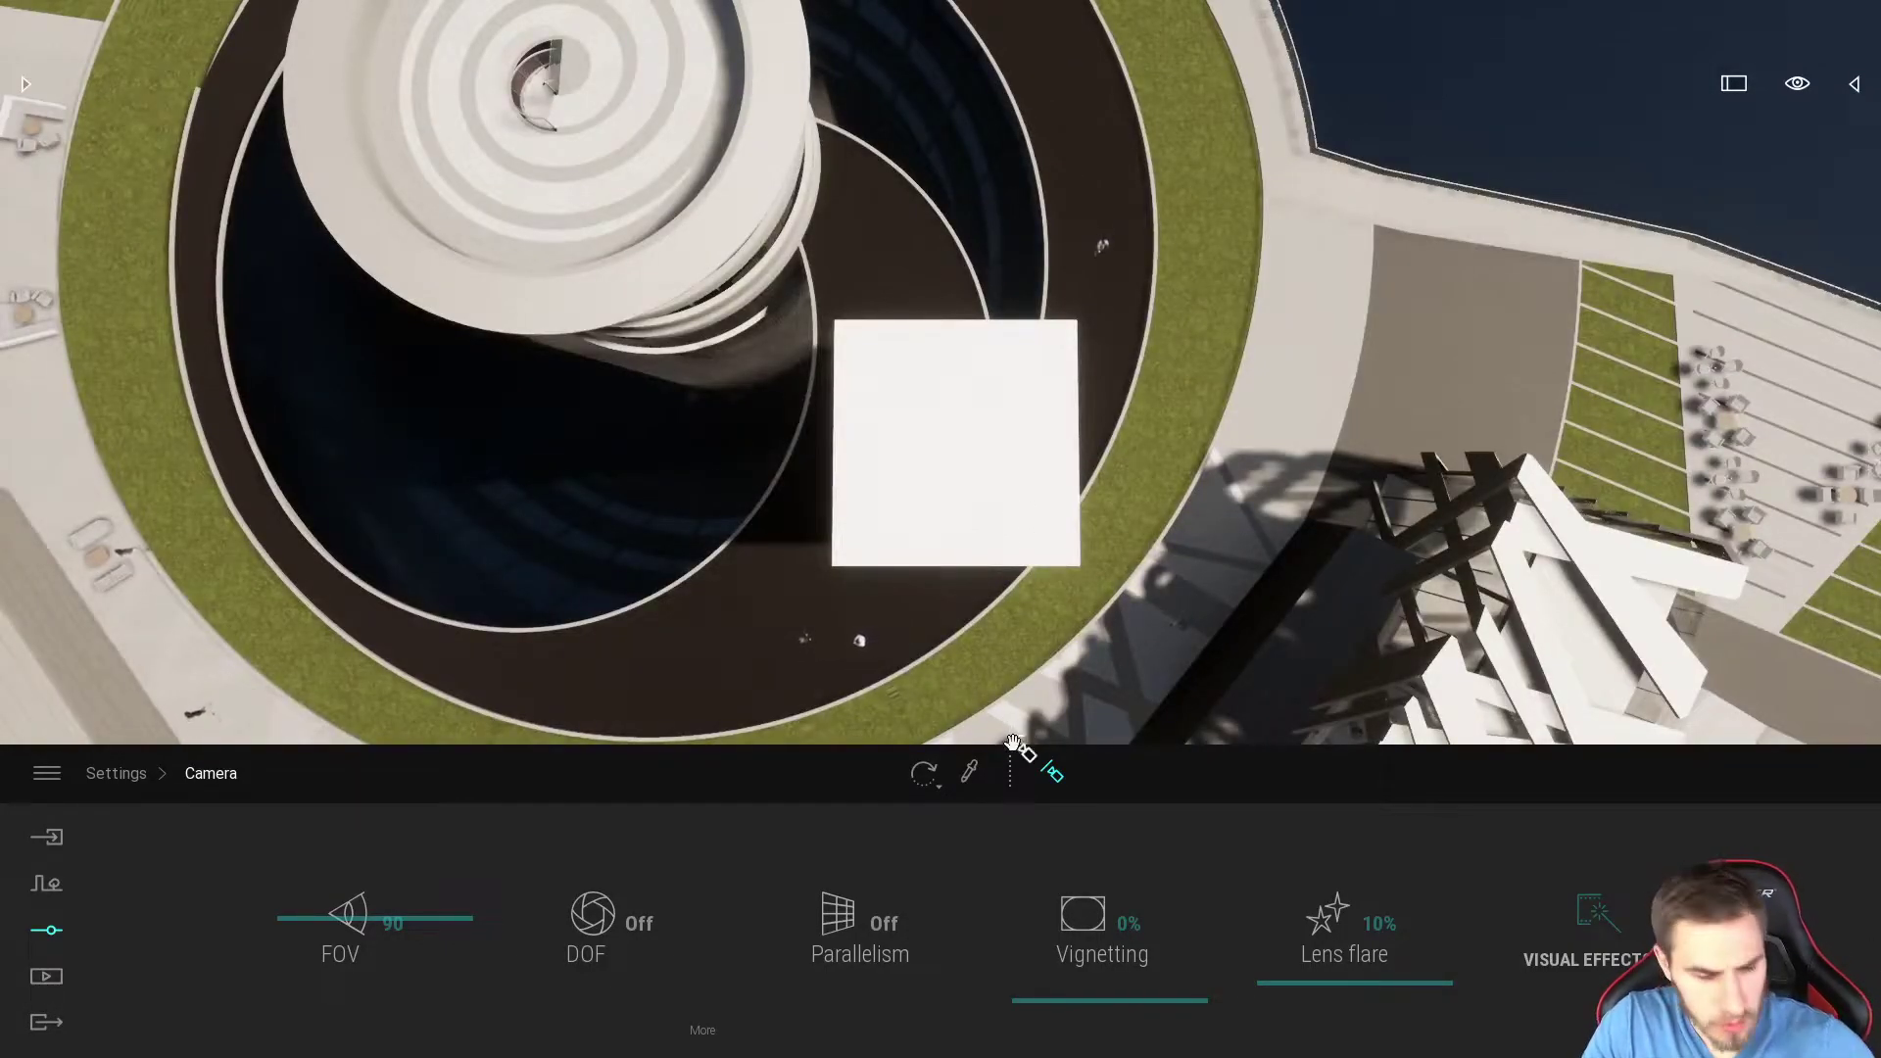
left_click(896, 543)
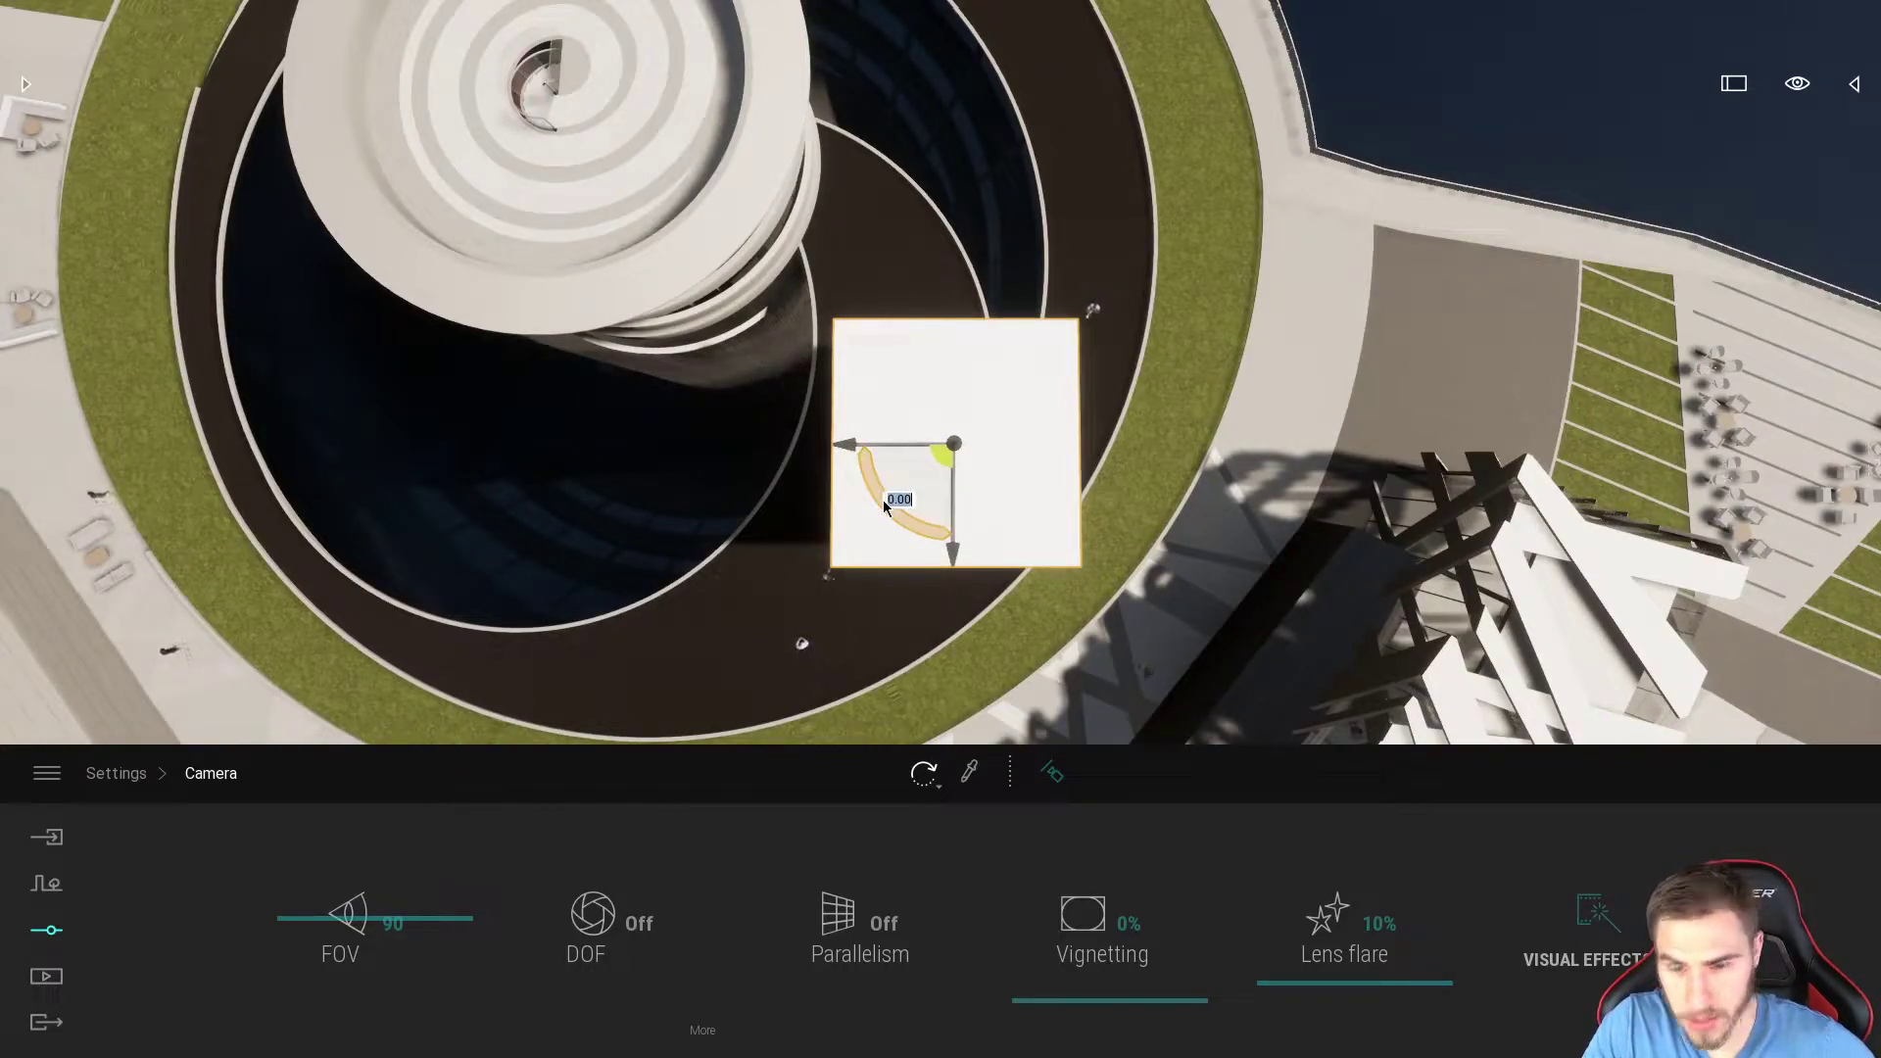
type("20")
key("Return")
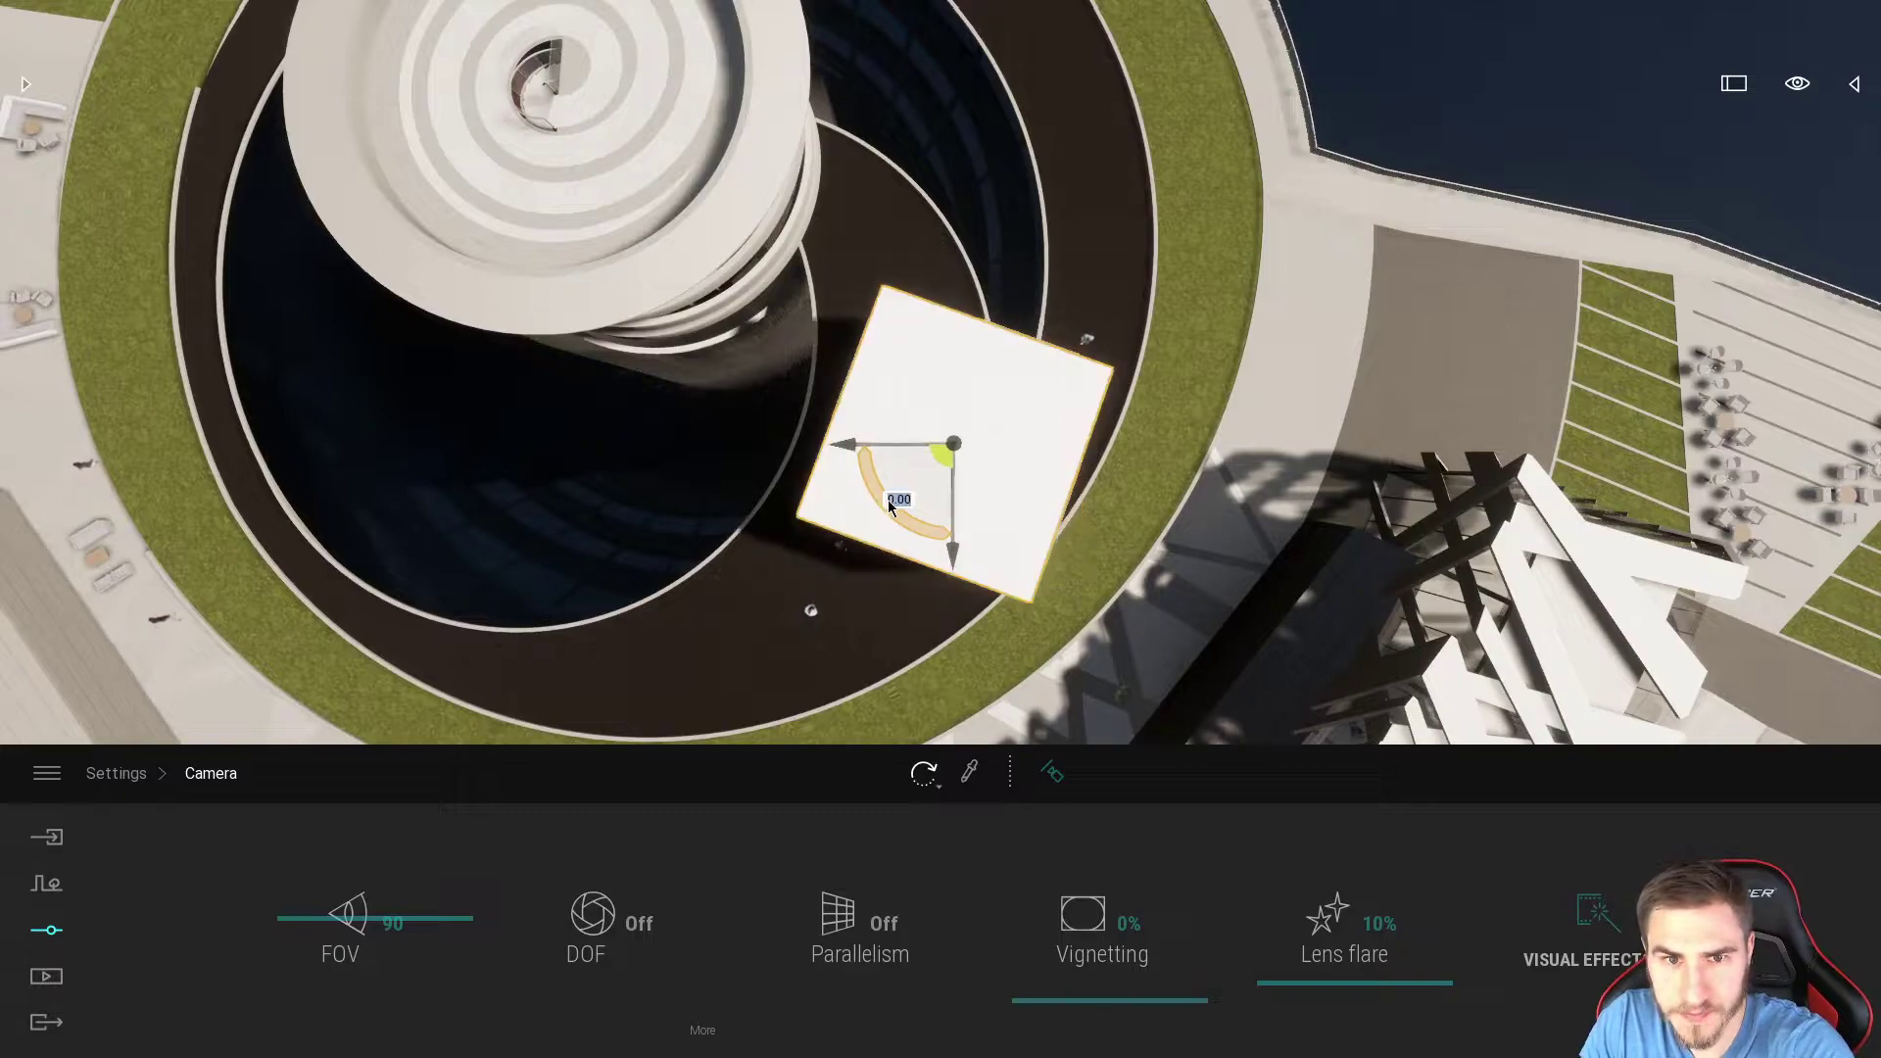
Step: Test Camera align on the rotated box's top face and rotate the box by another 45 degrees
left_click(1052, 773)
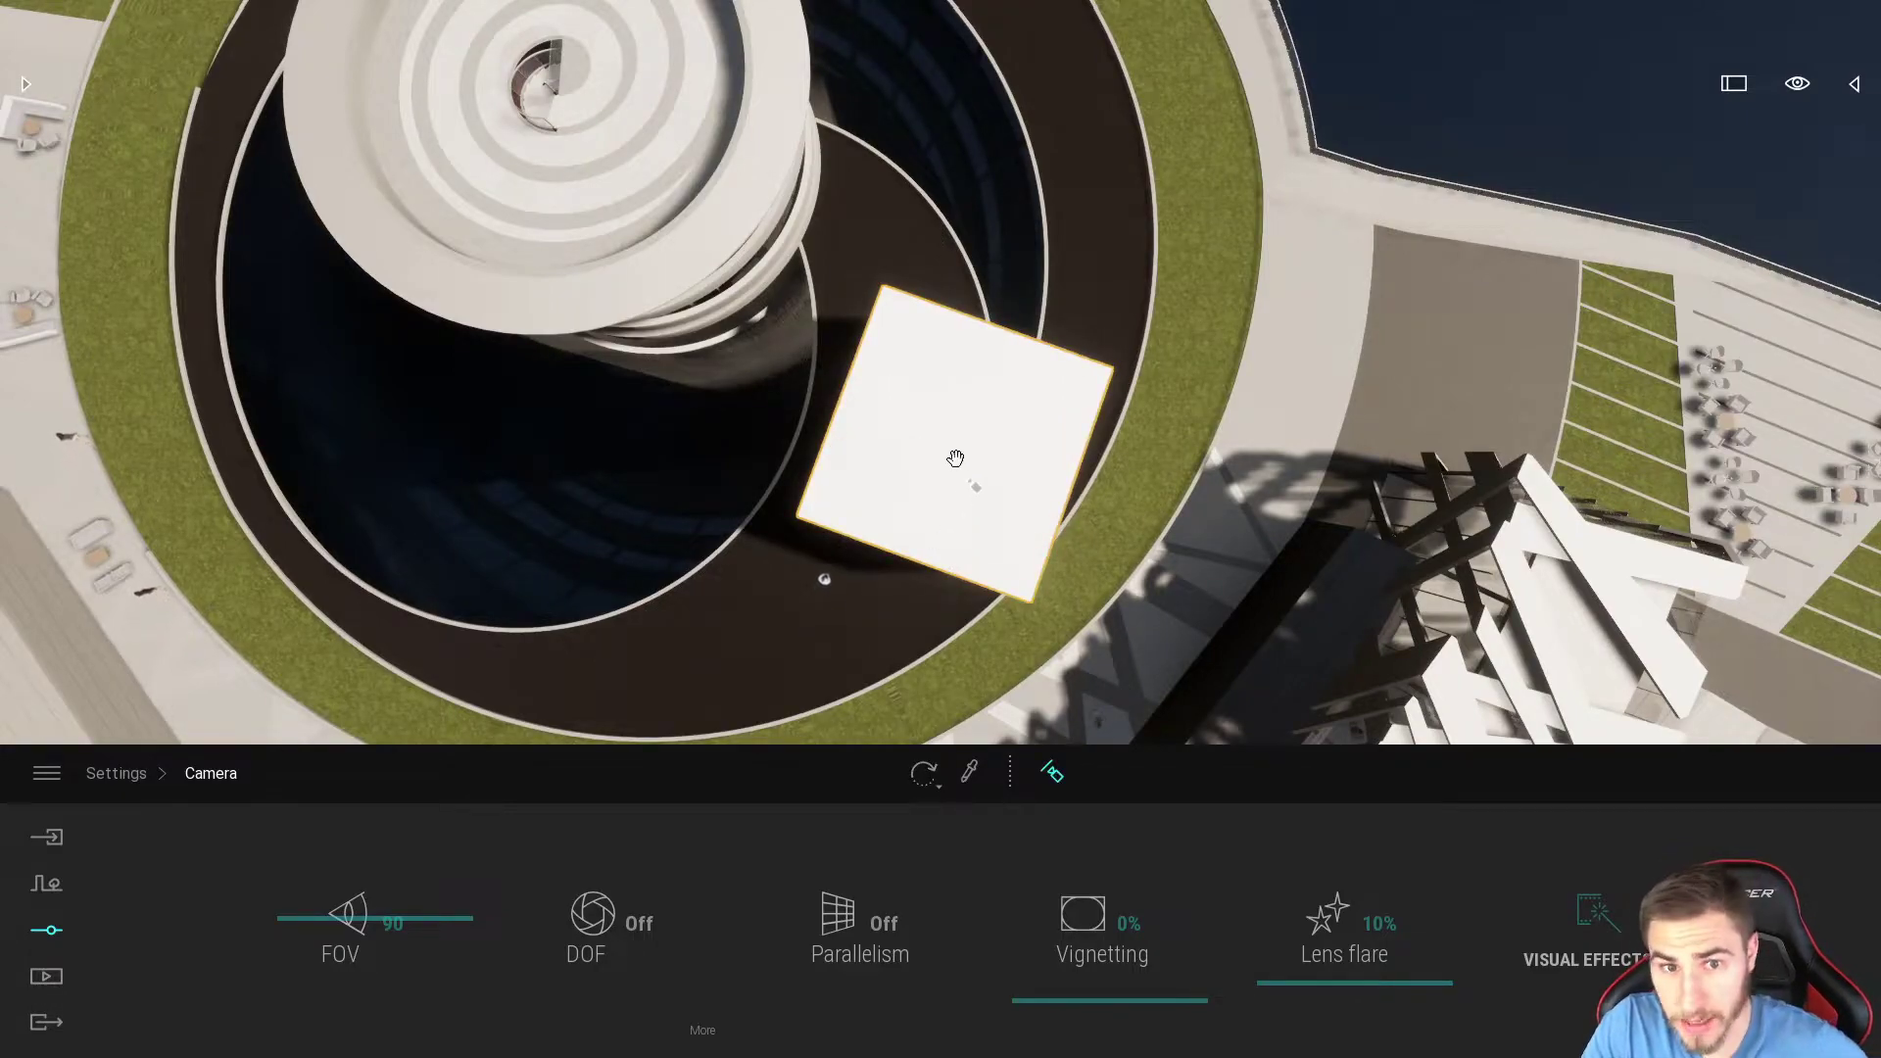
middle_click_drag(949, 407, 978, 444)
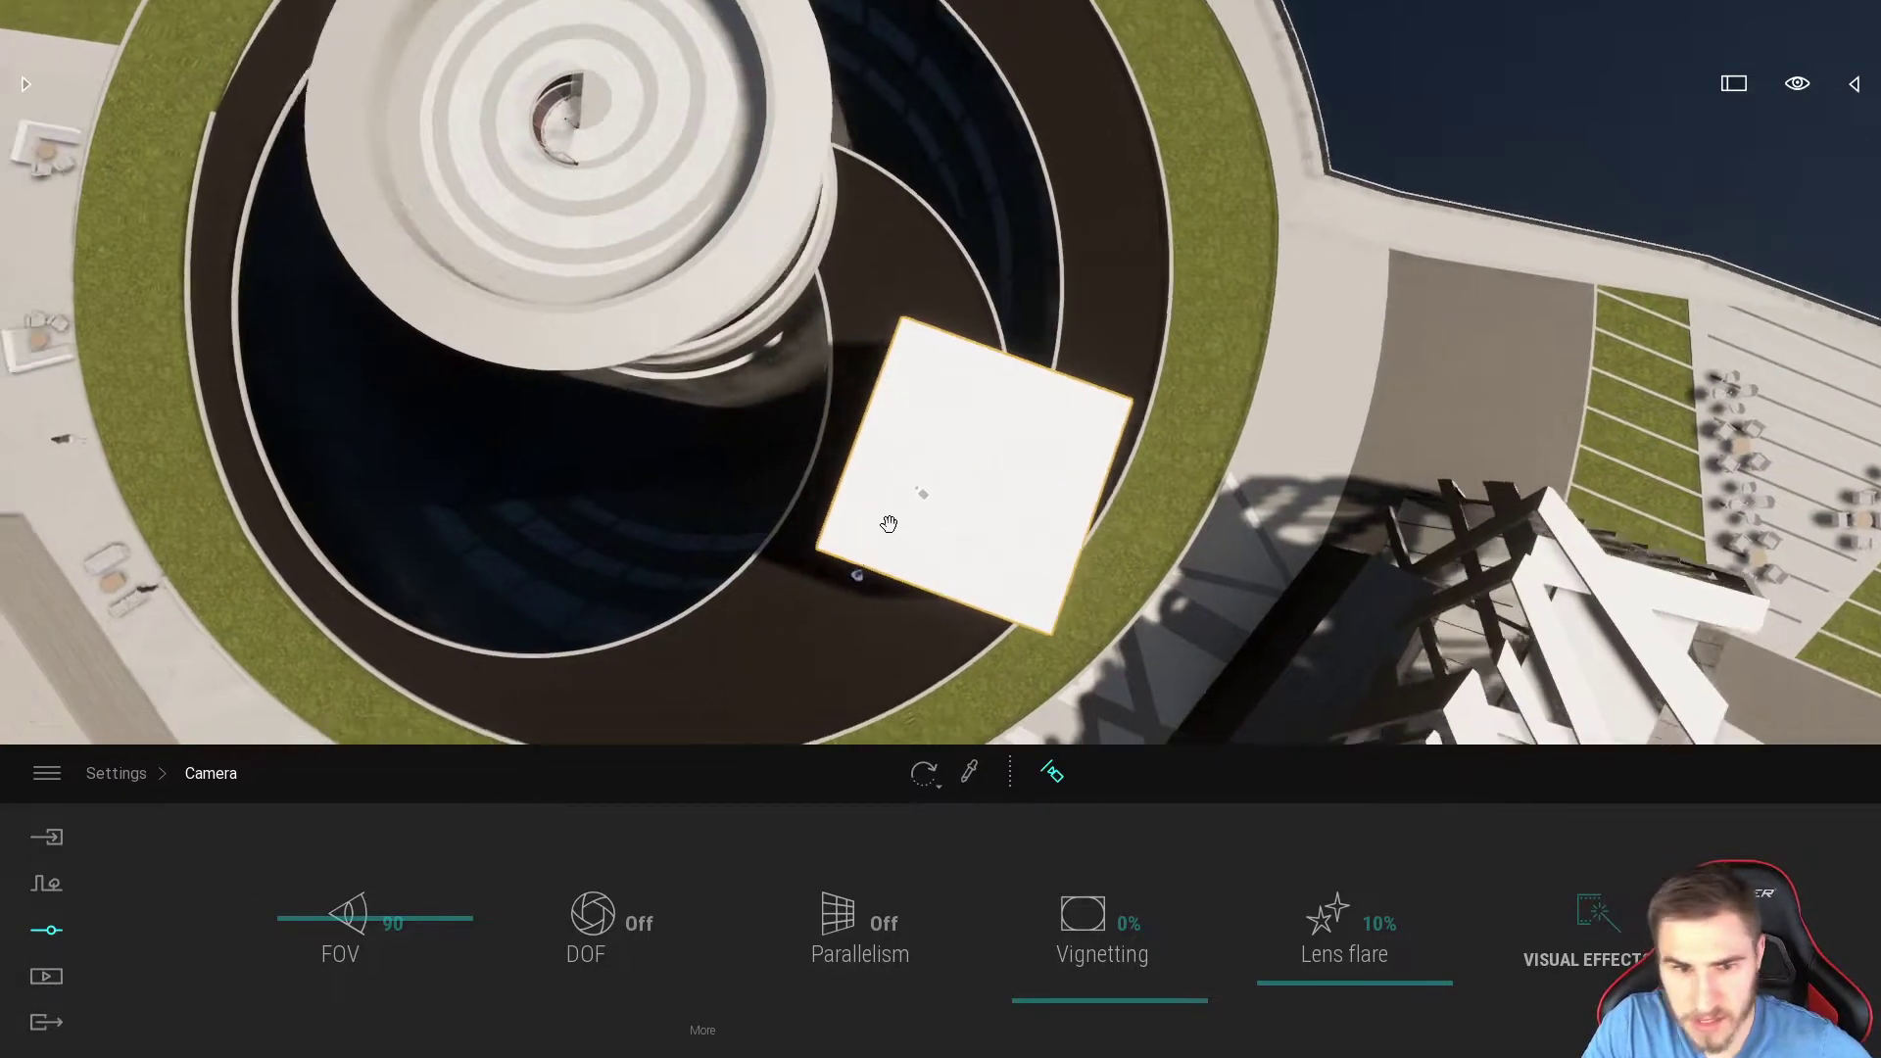
key("Tab")
key("Tab")
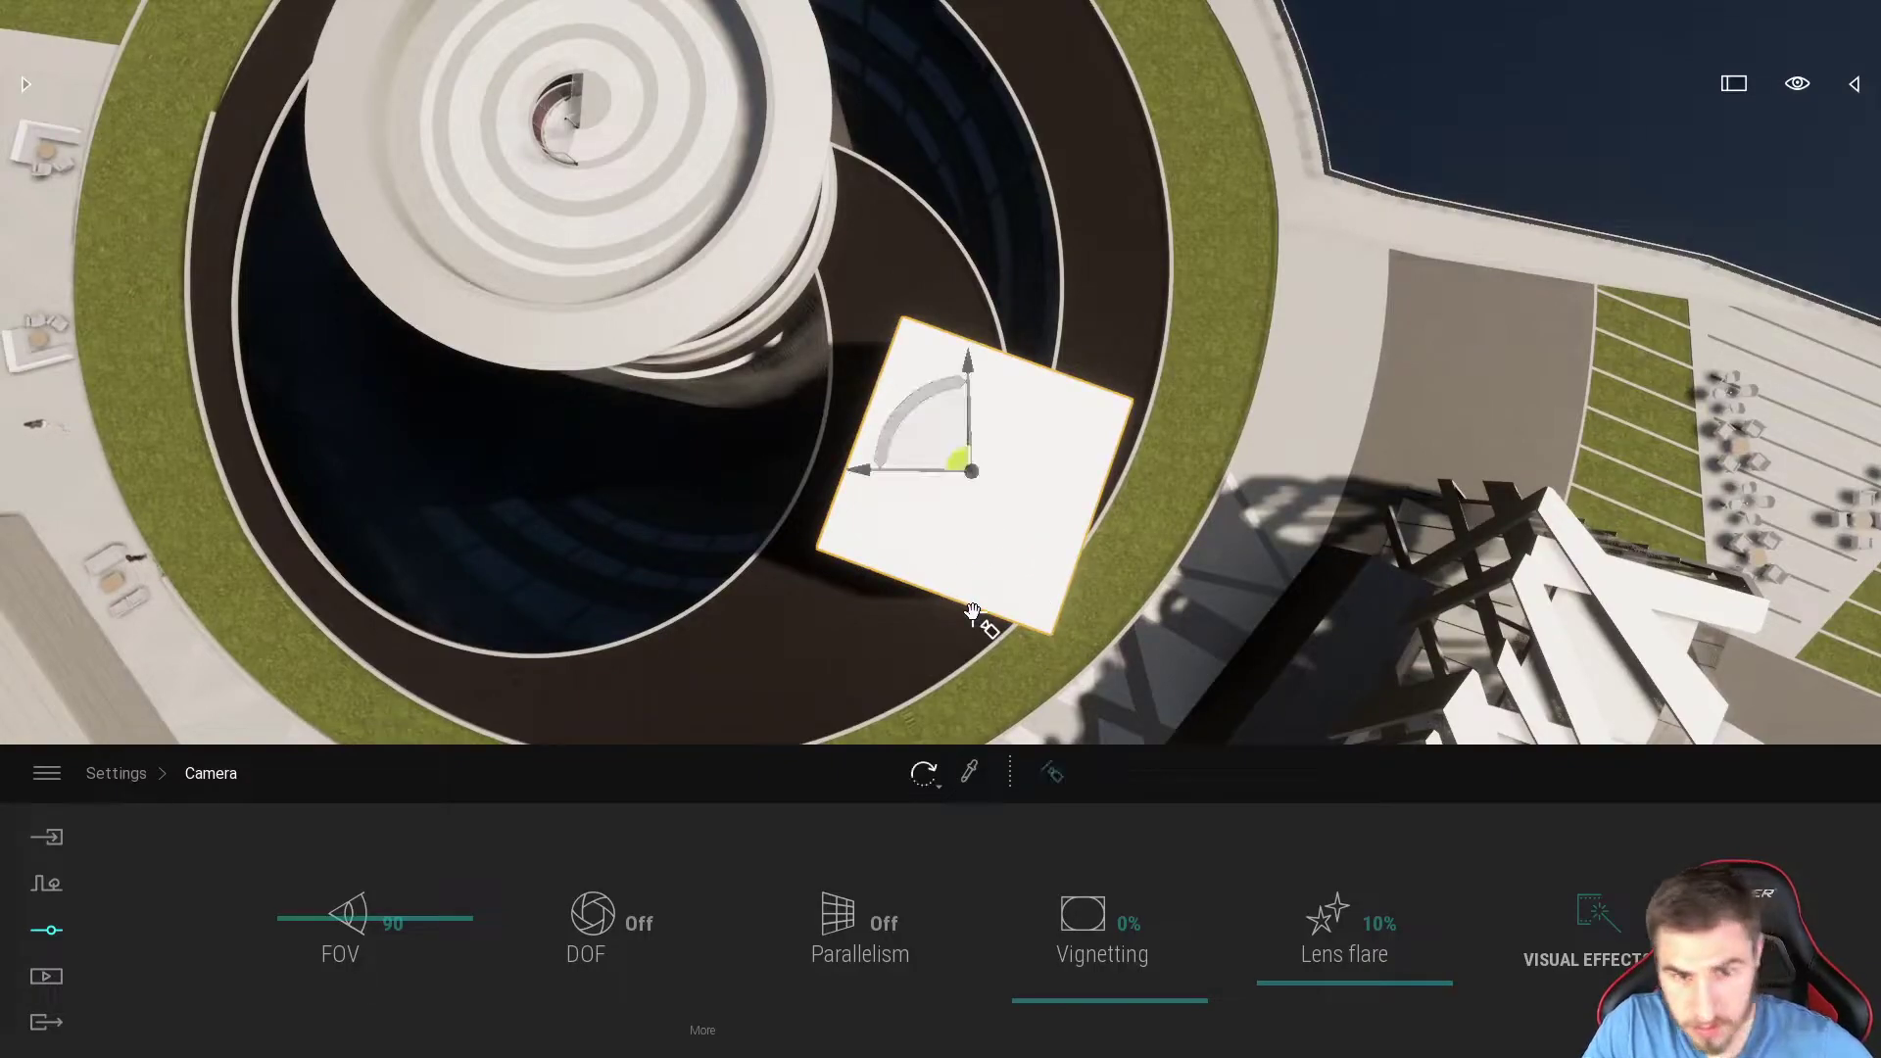
left_click(974, 459)
key("space")
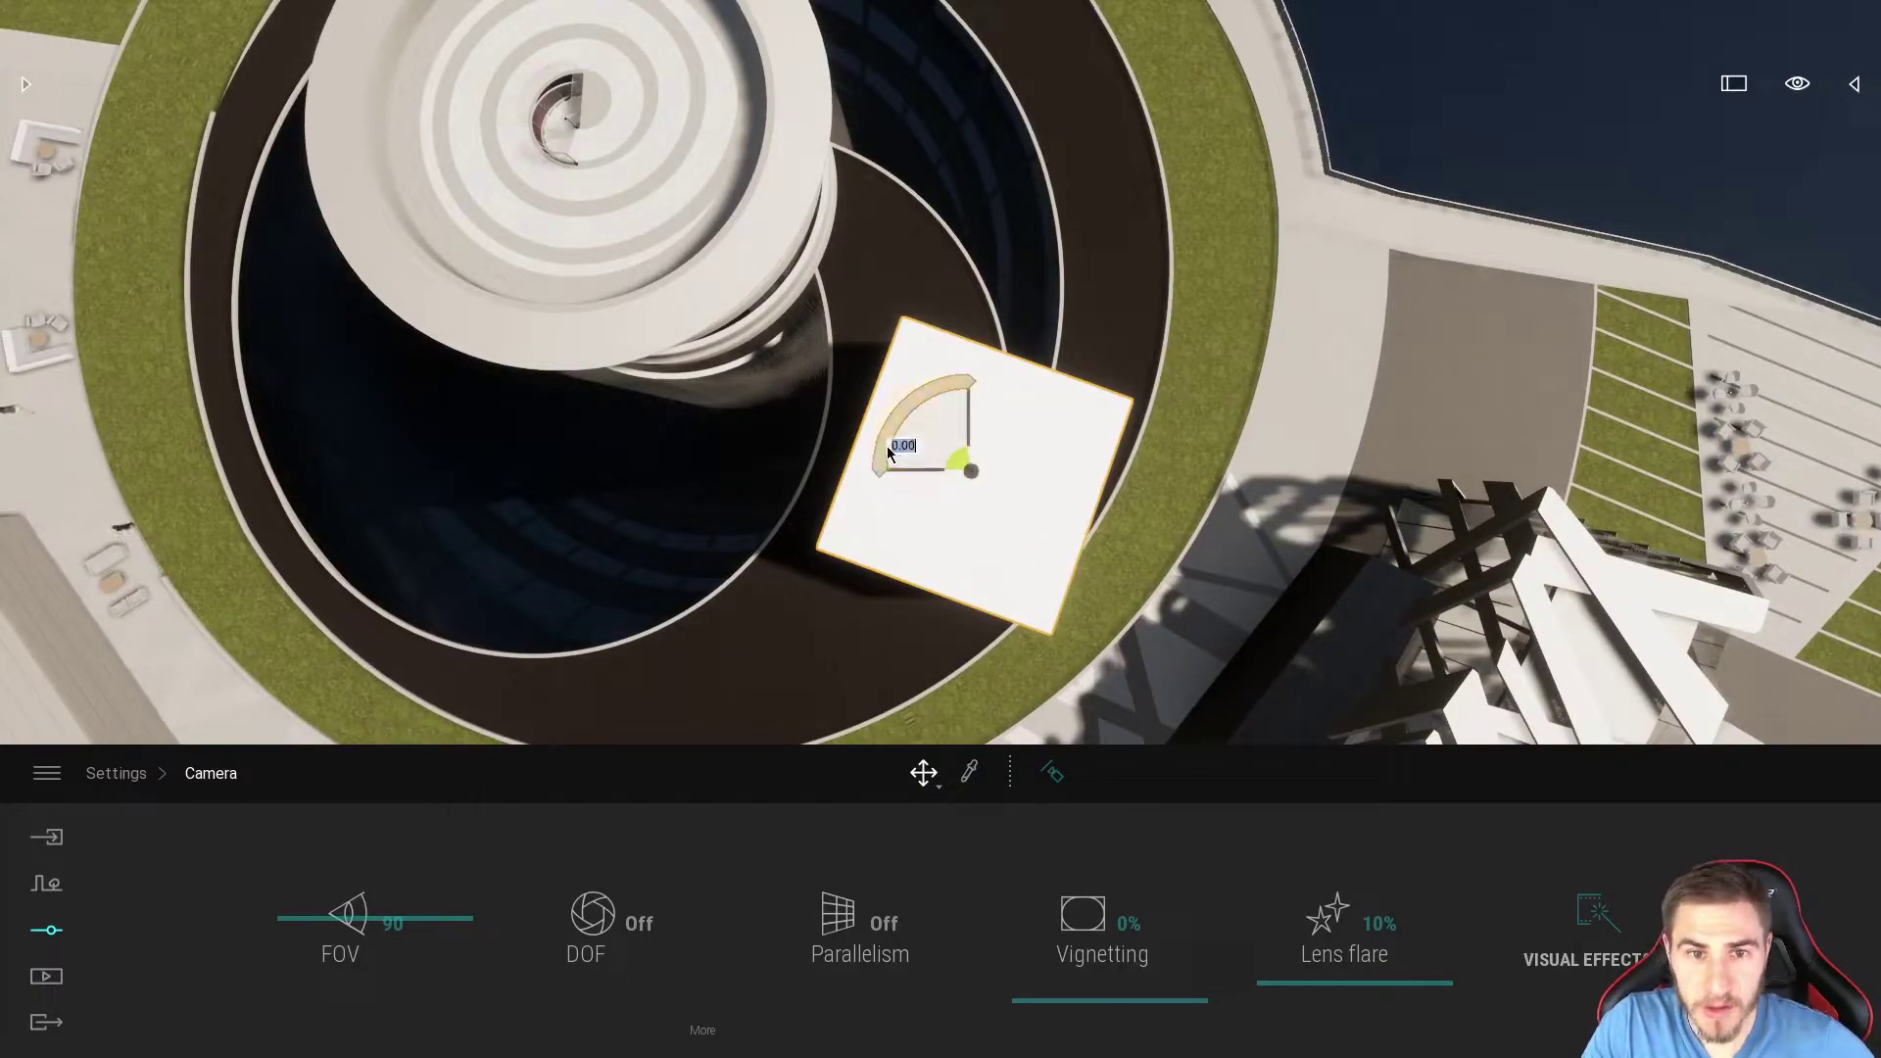
type("45")
key("Return")
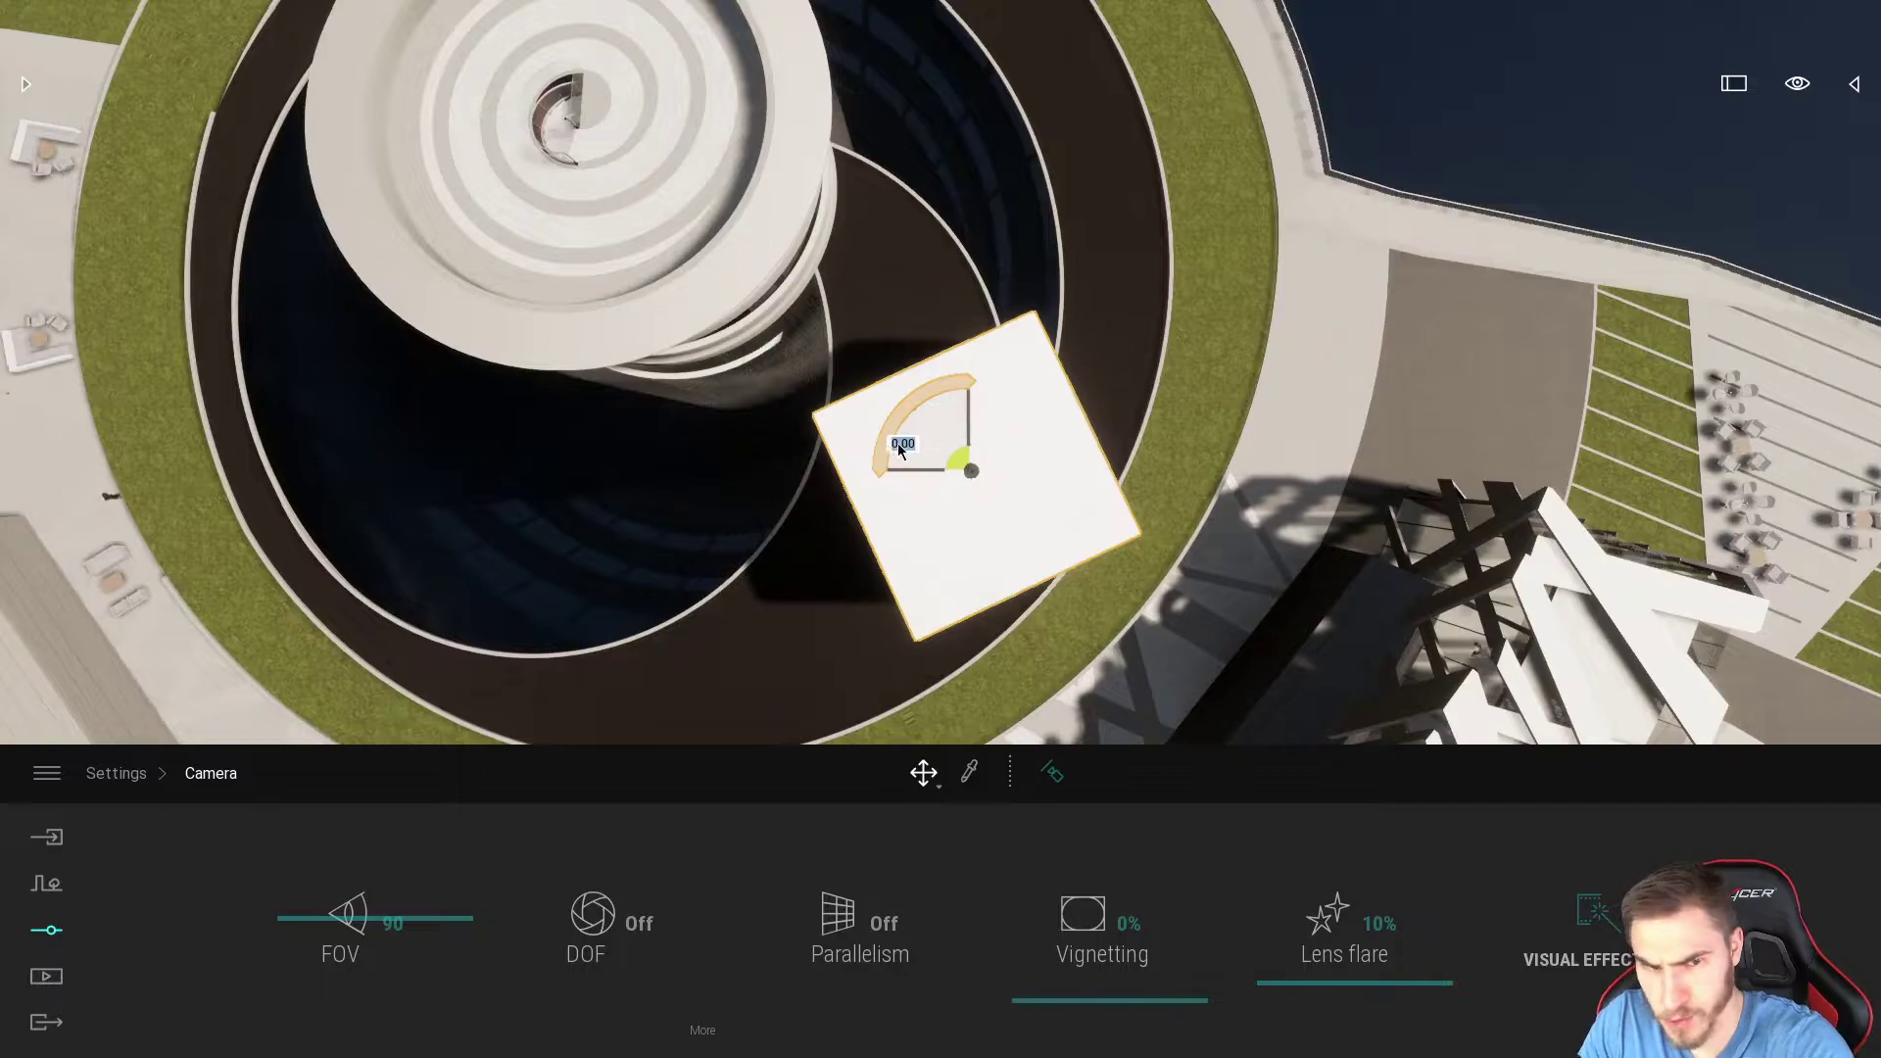
Step: Align the camera with the box's top face and rotate the box freehand until its edges lie nearly square to the view
left_click(1054, 776)
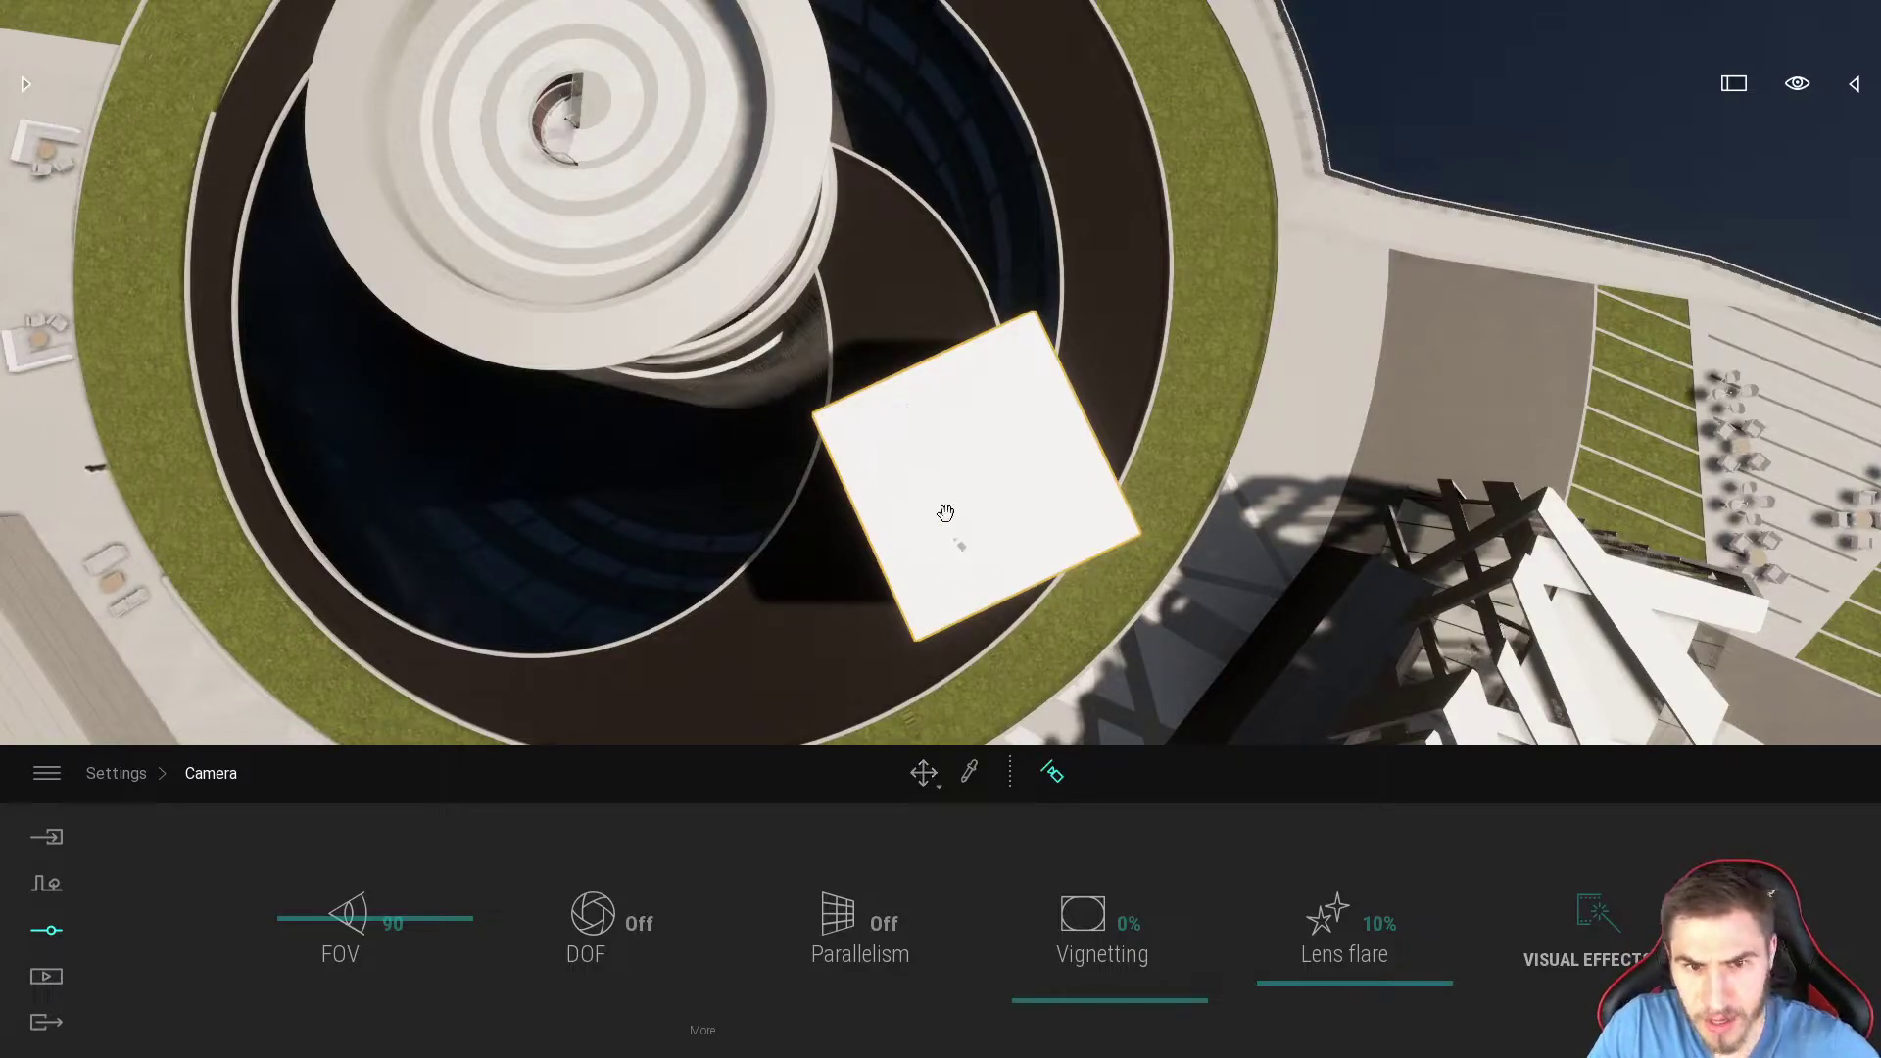
middle_click_drag(978, 482, 936, 453)
scroll(957, 420, "down", 1)
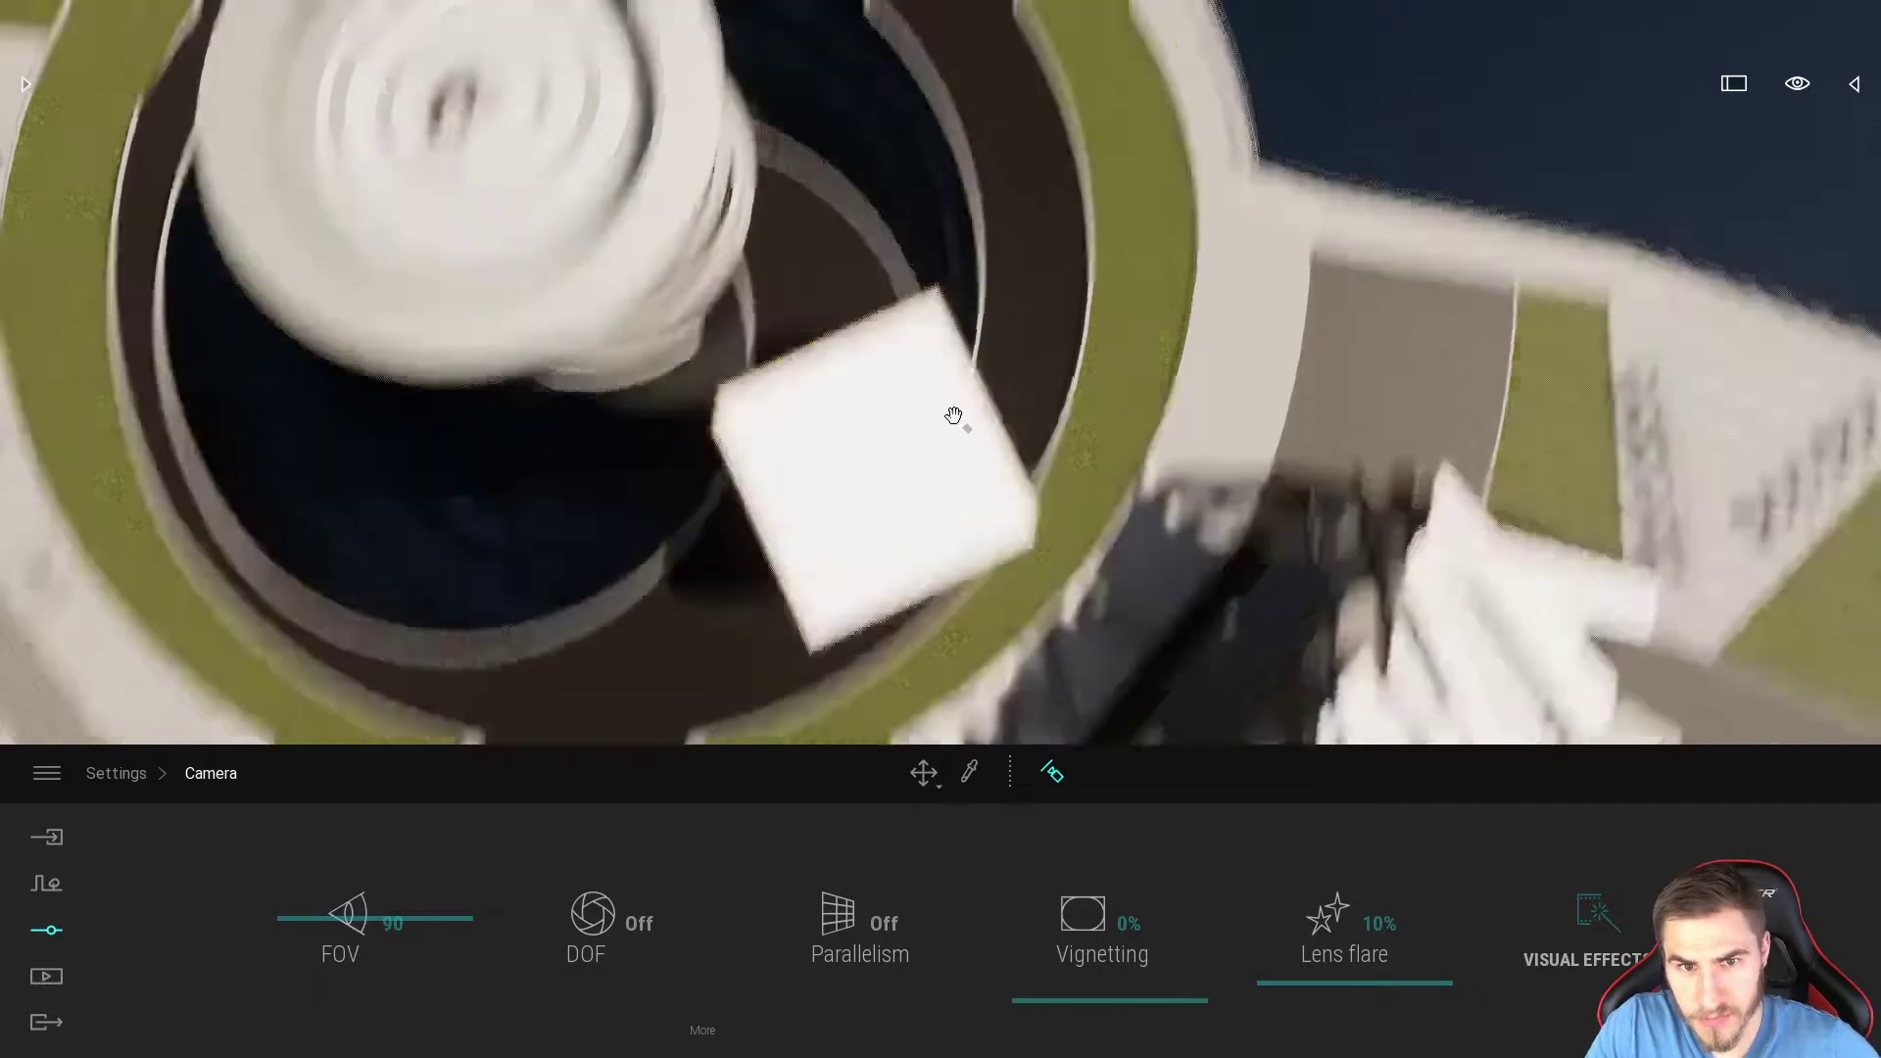
scroll(1029, 571, "down", 2)
key("Escape")
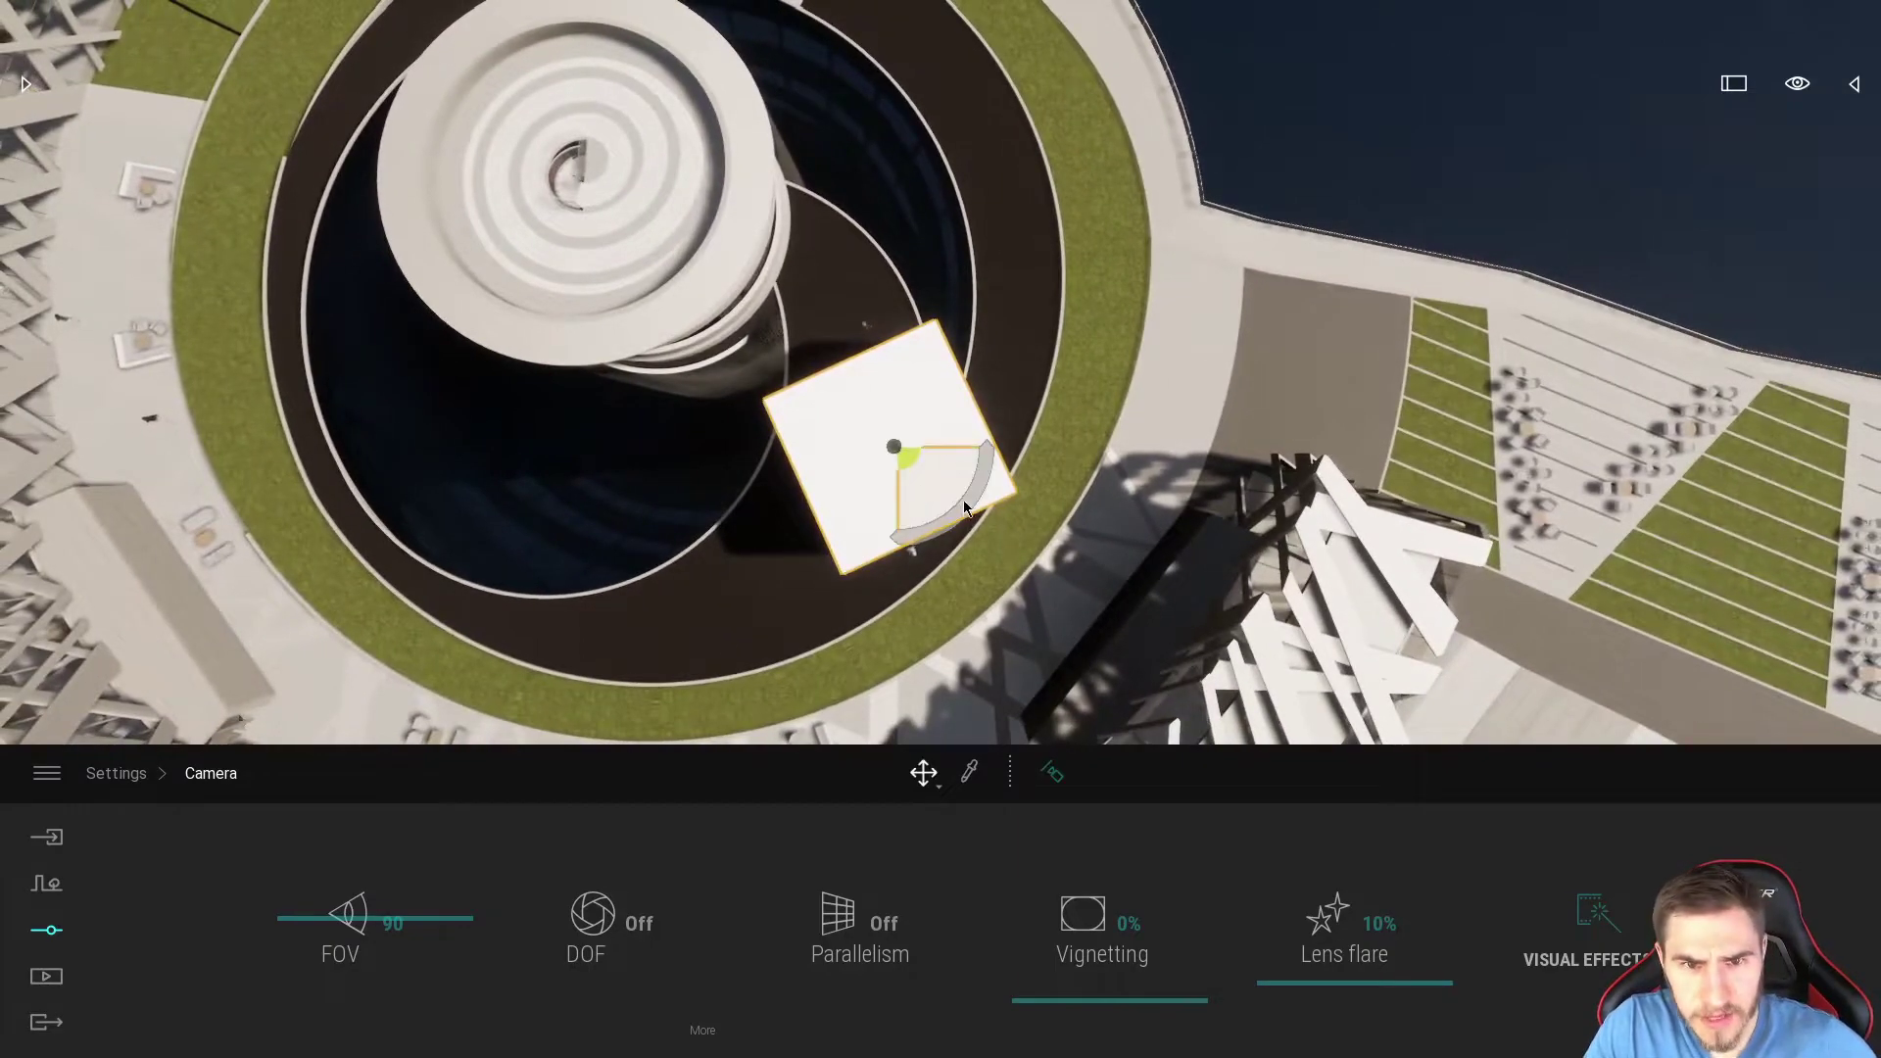
left_click_drag(963, 501, 1336, 450)
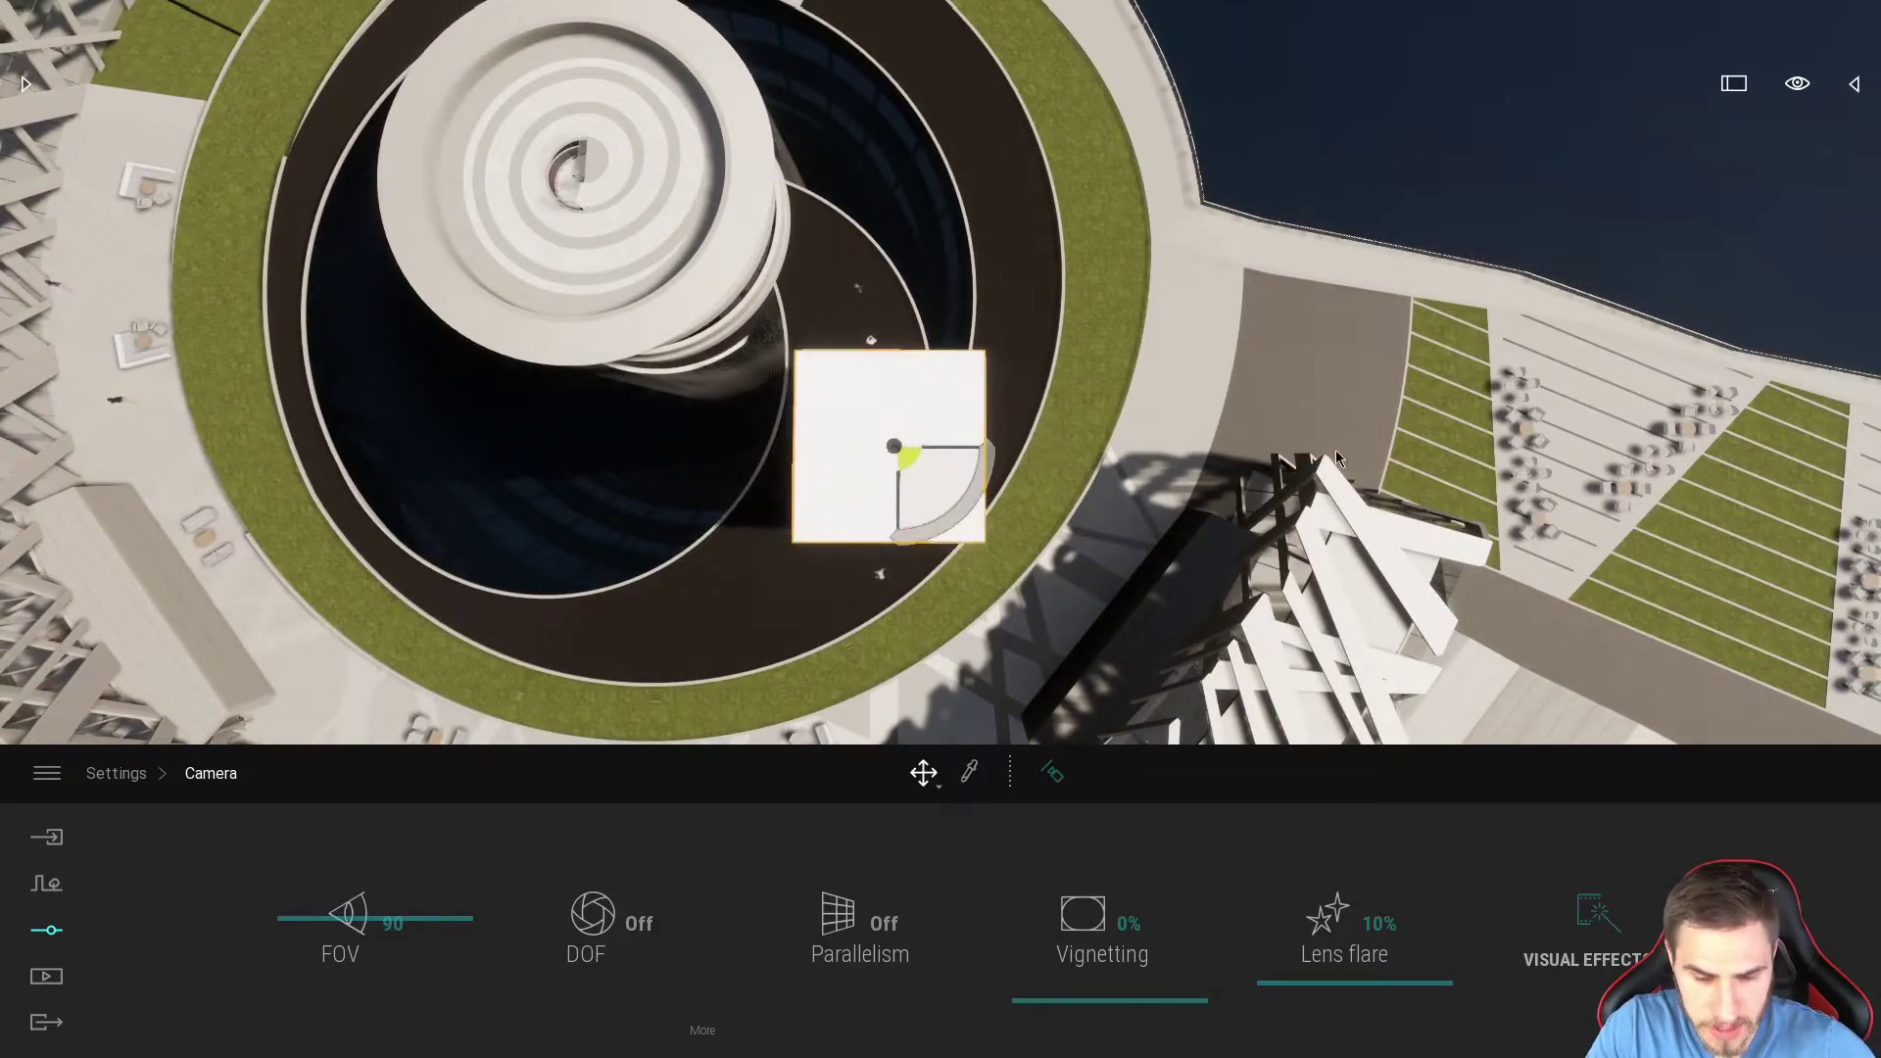
Step: Use Camera align repeatedly on the nearly square box's top face to check its alignment from above
left_click(1061, 779)
left_click(893, 413)
left_click(917, 422)
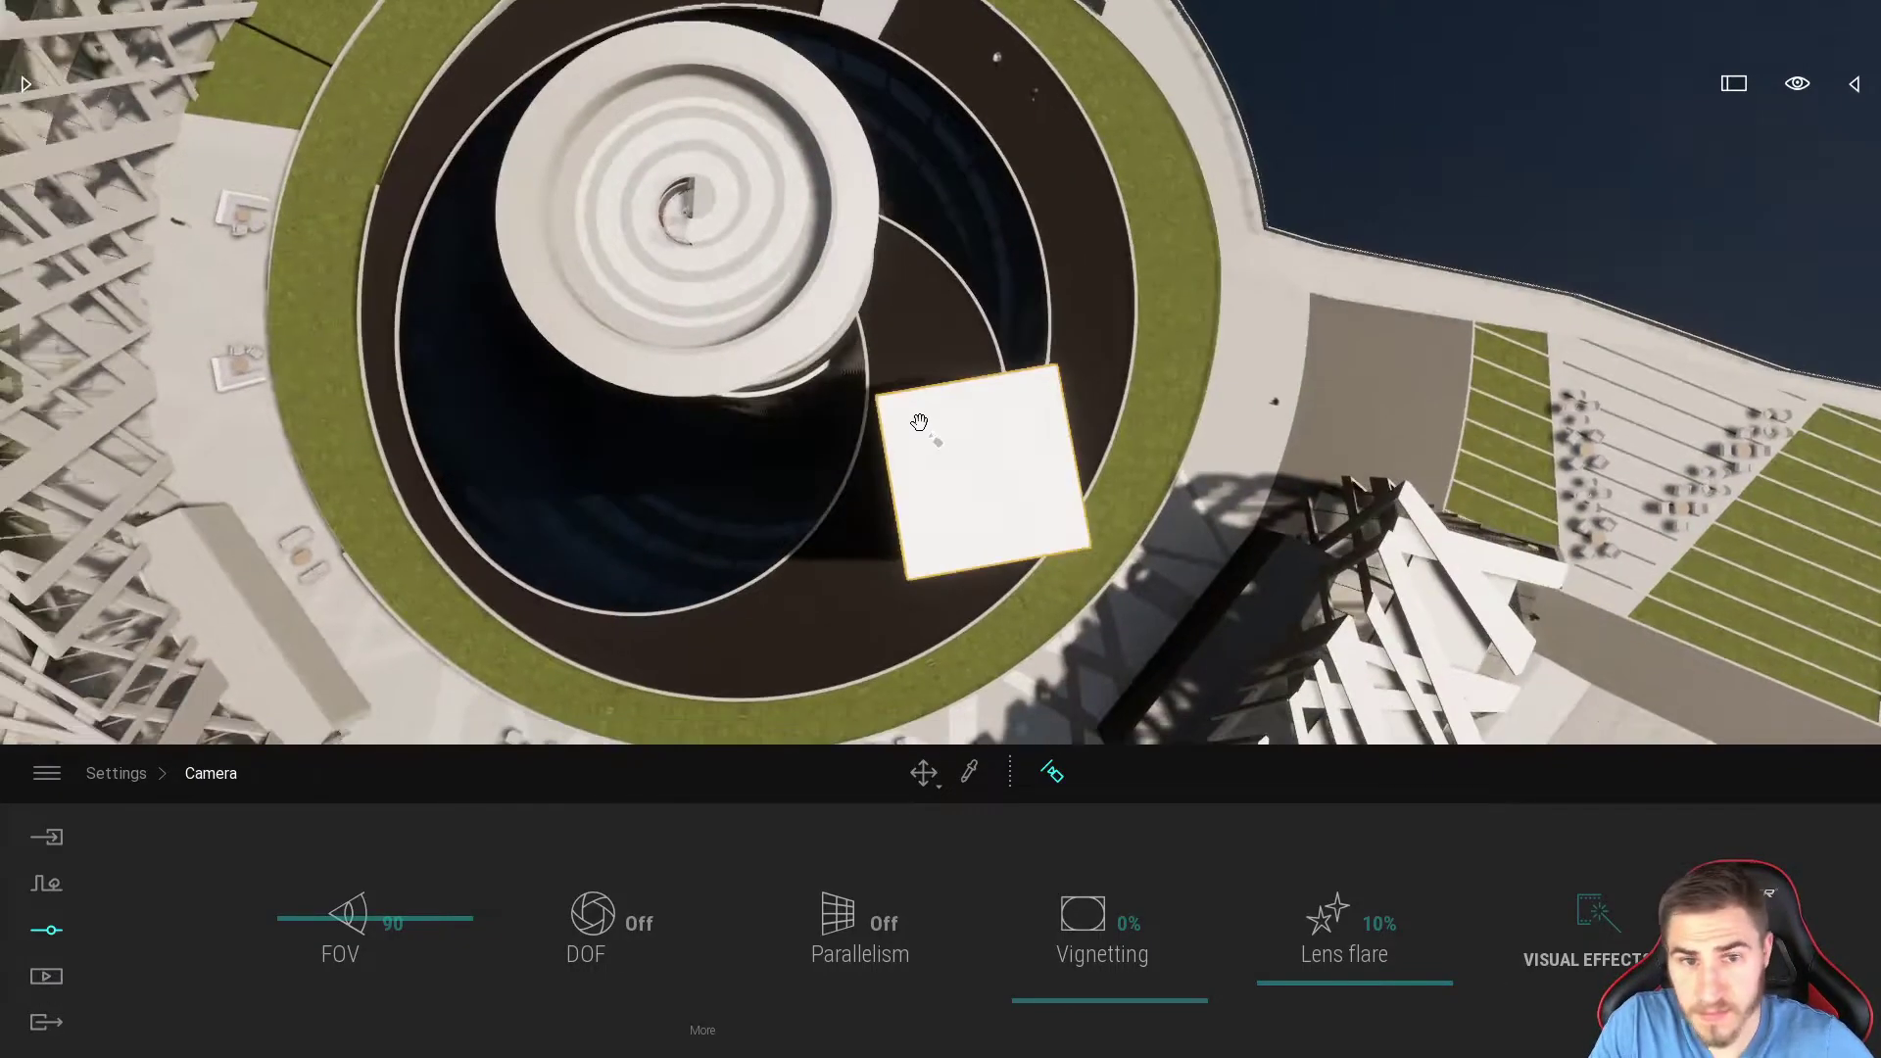
left_click(982, 479)
left_click_drag(949, 433, 958, 498)
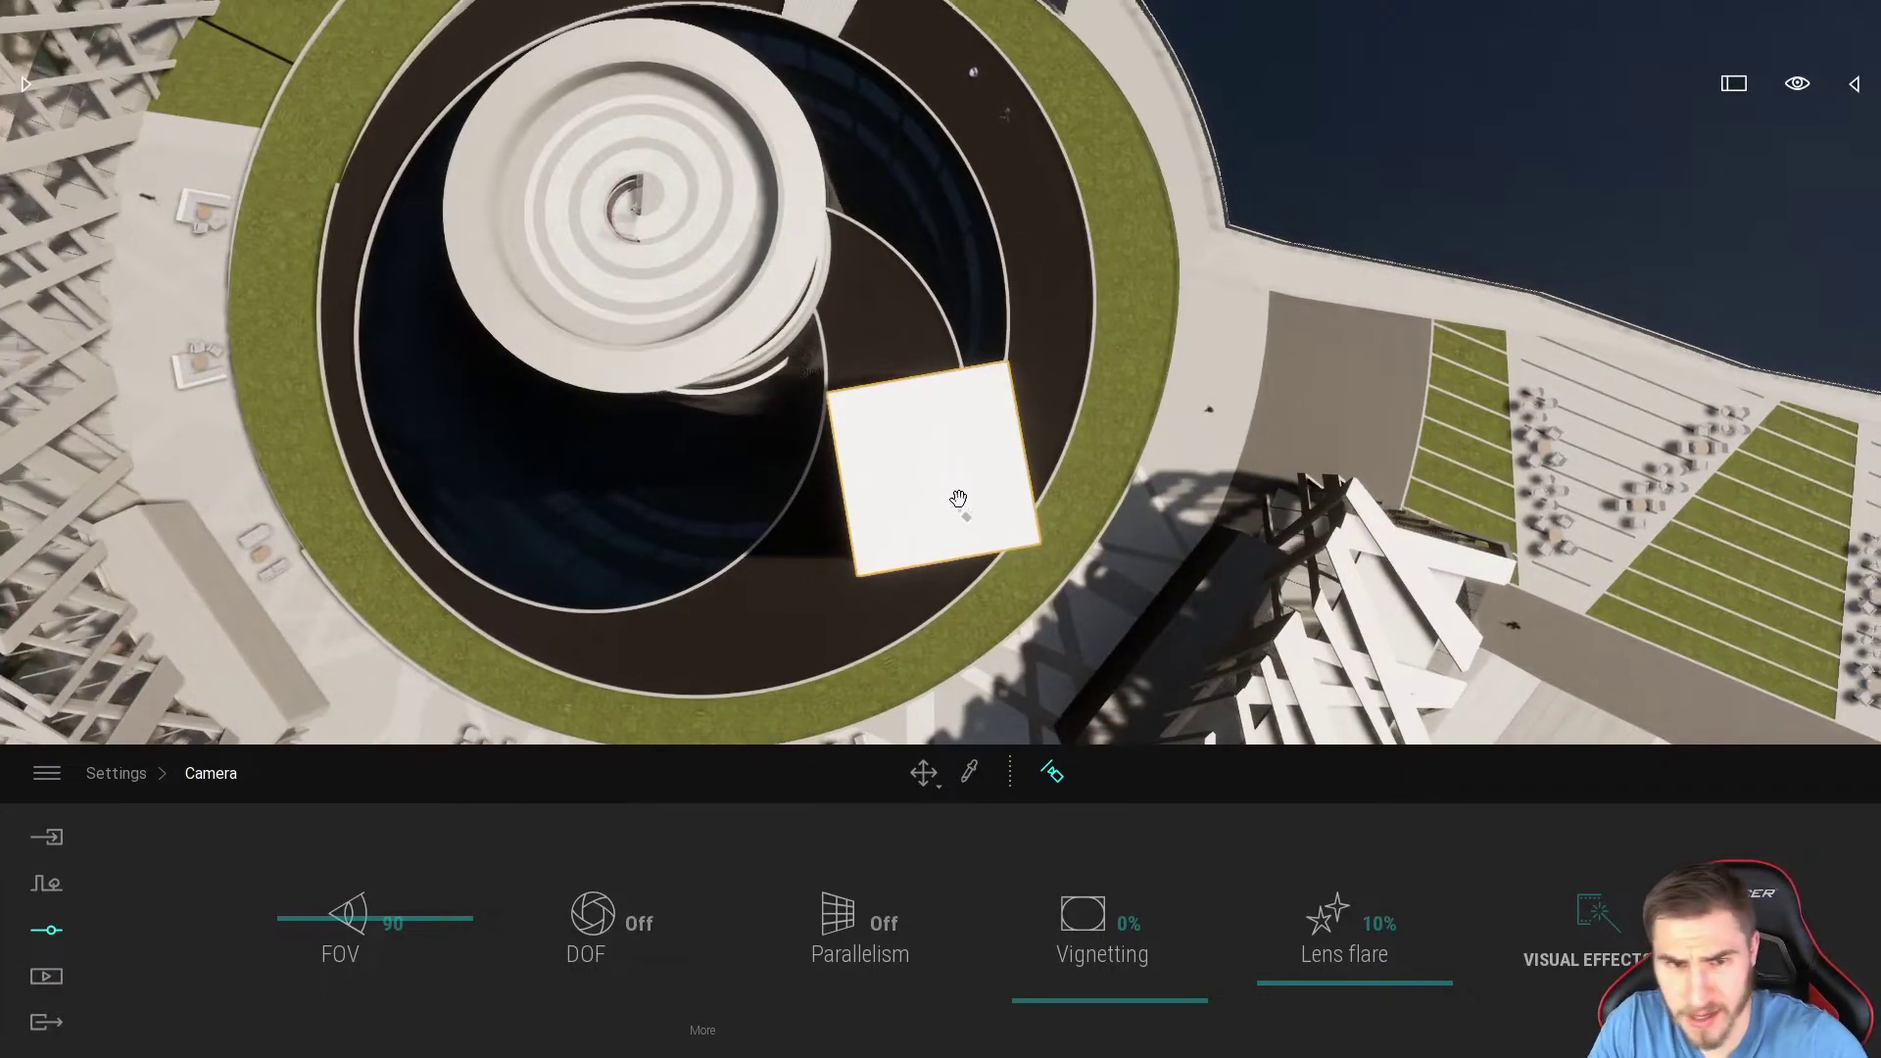
Step: Rotate the box slightly closer to square, align the camera with its top face again and deselect the box
key("Escape")
left_click_drag(995, 397, 1006, 410)
left_click(1052, 772)
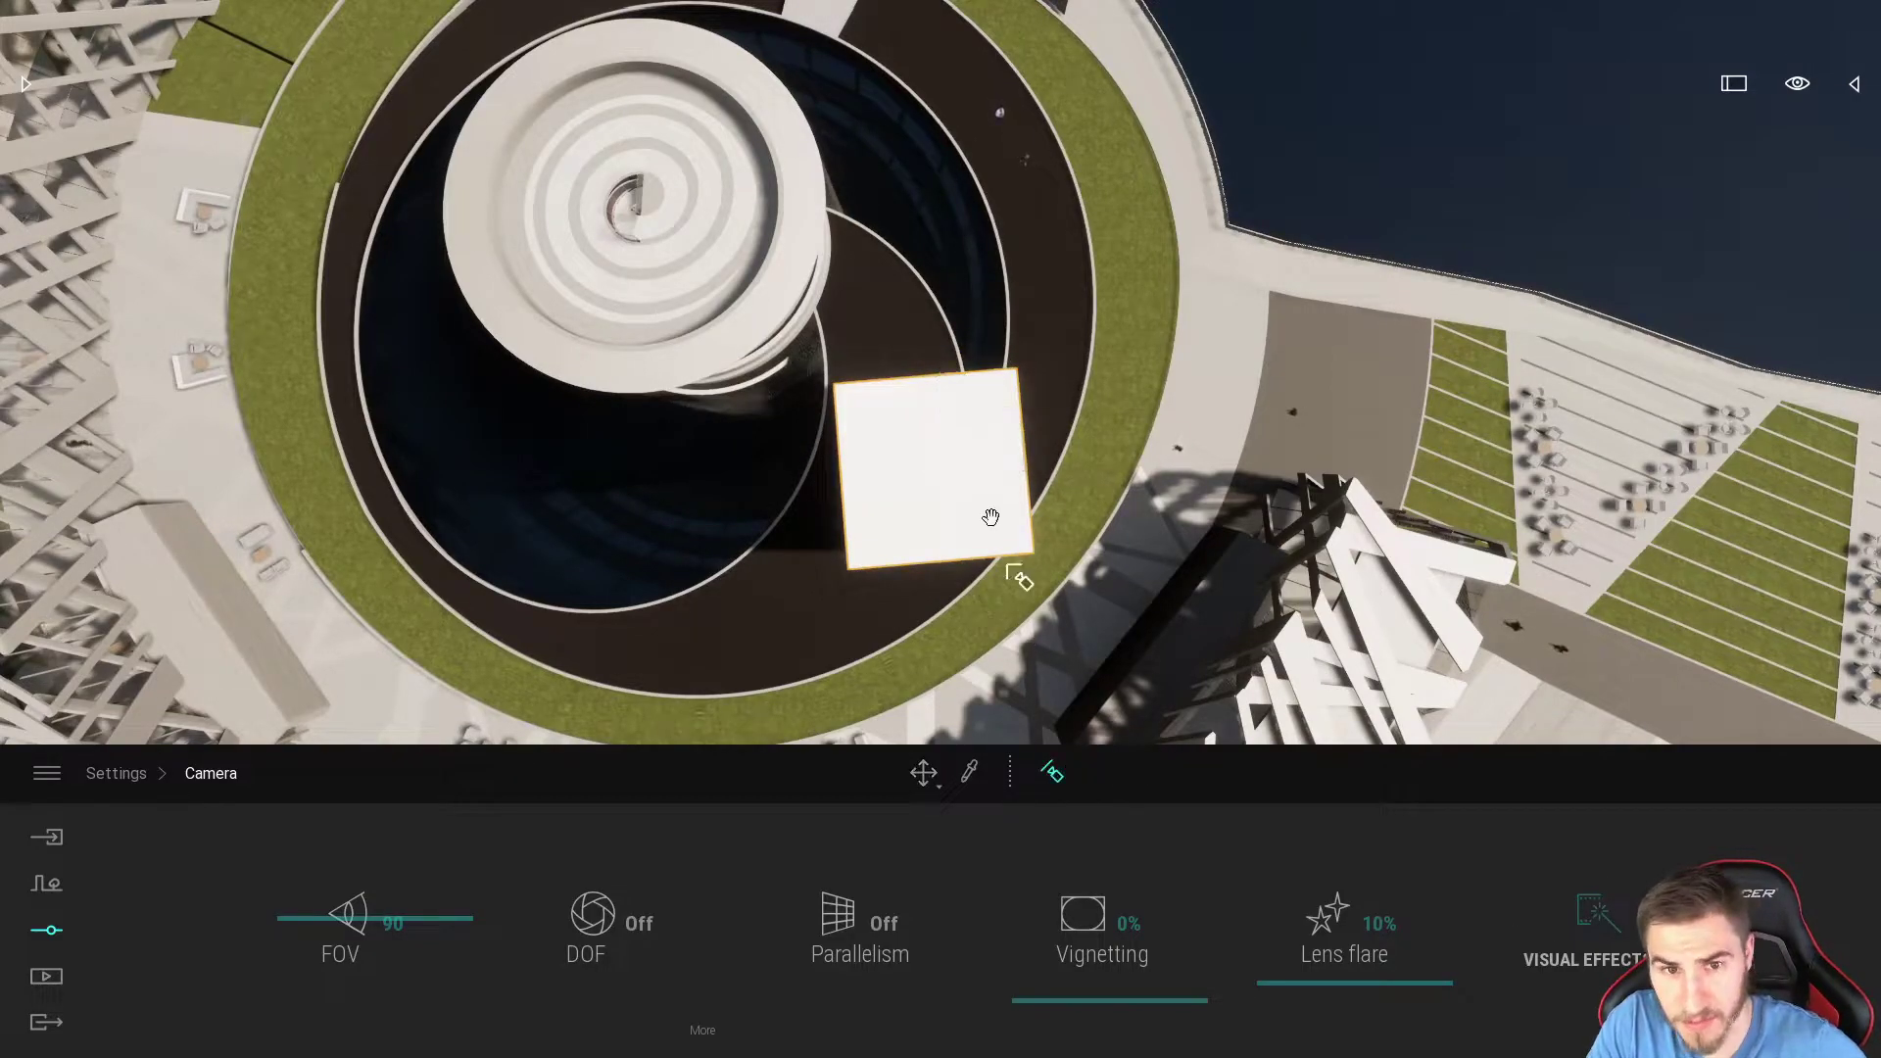
left_click_drag(1008, 567, 974, 487)
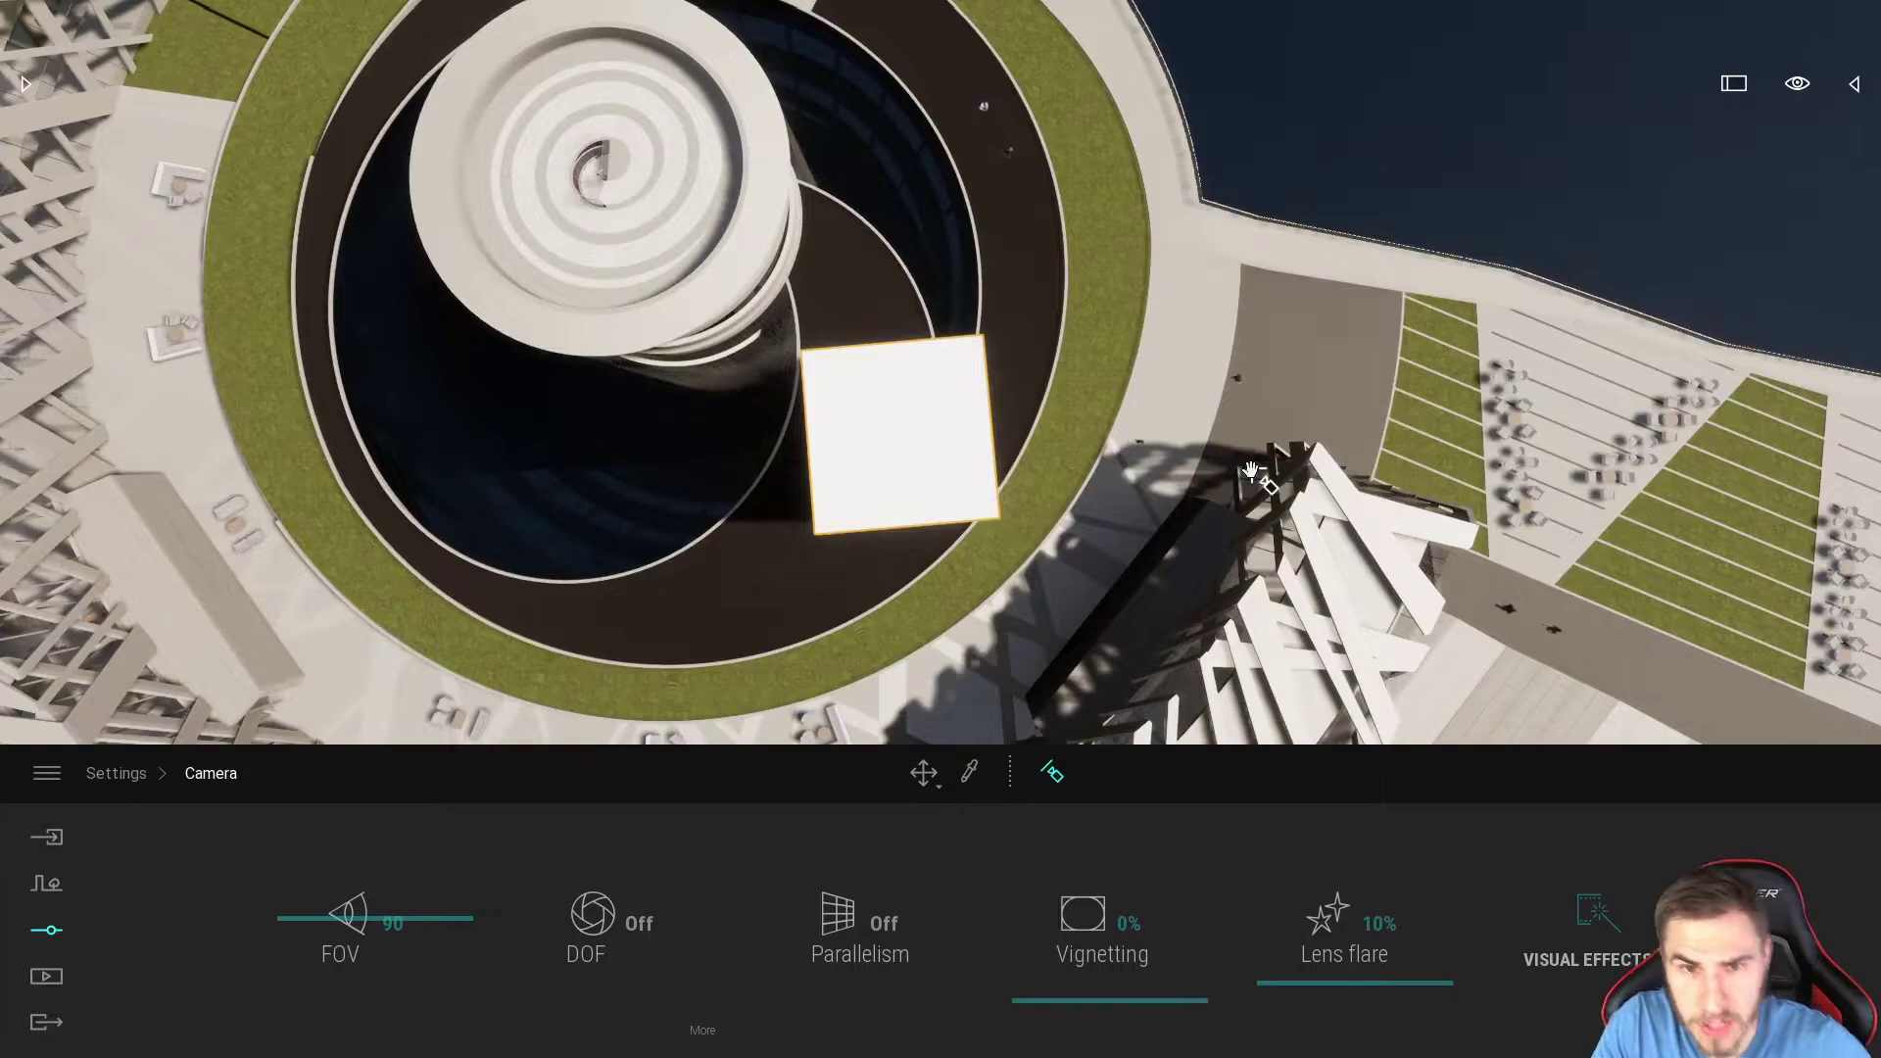
key("Escape")
key("Escape")
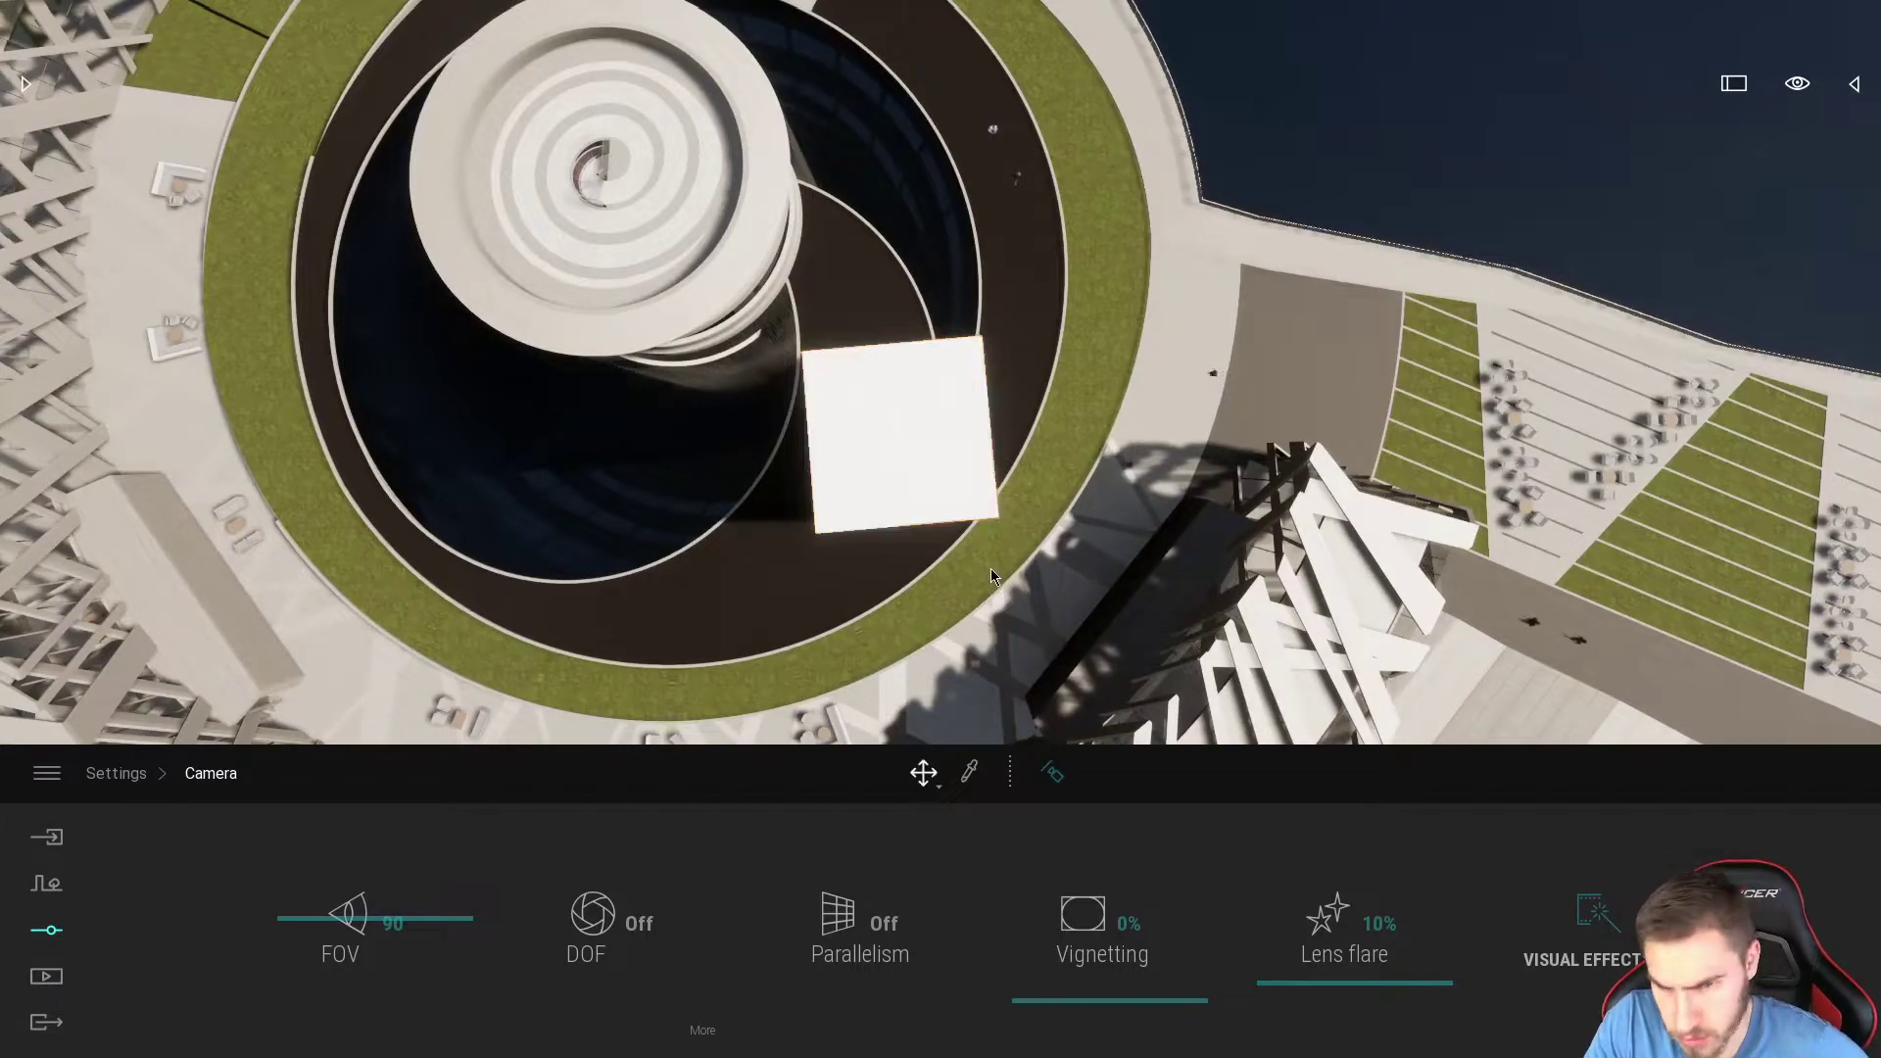
Step: Duplicate the box as an instance and move the duplicate to the ramp's lakeside stretch beyond the original
left_click(909, 446)
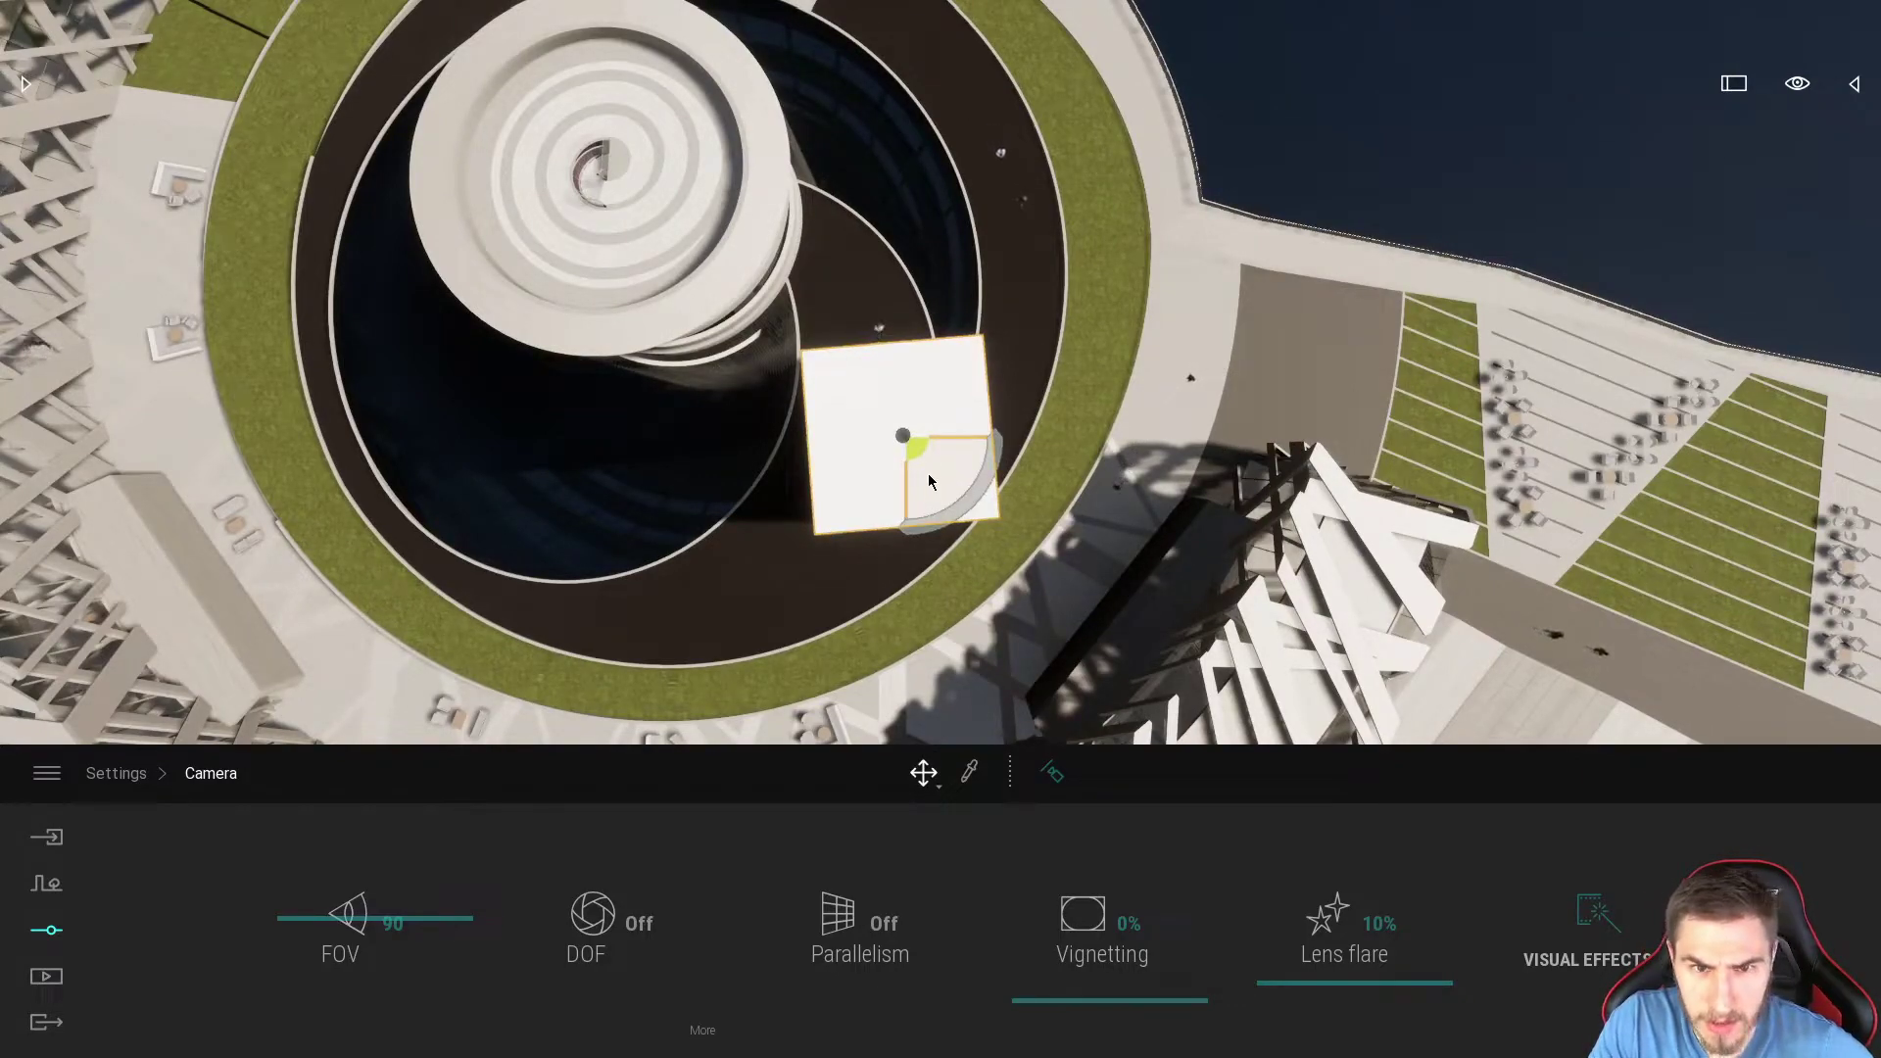
left_click_drag(936, 467, 968, 452)
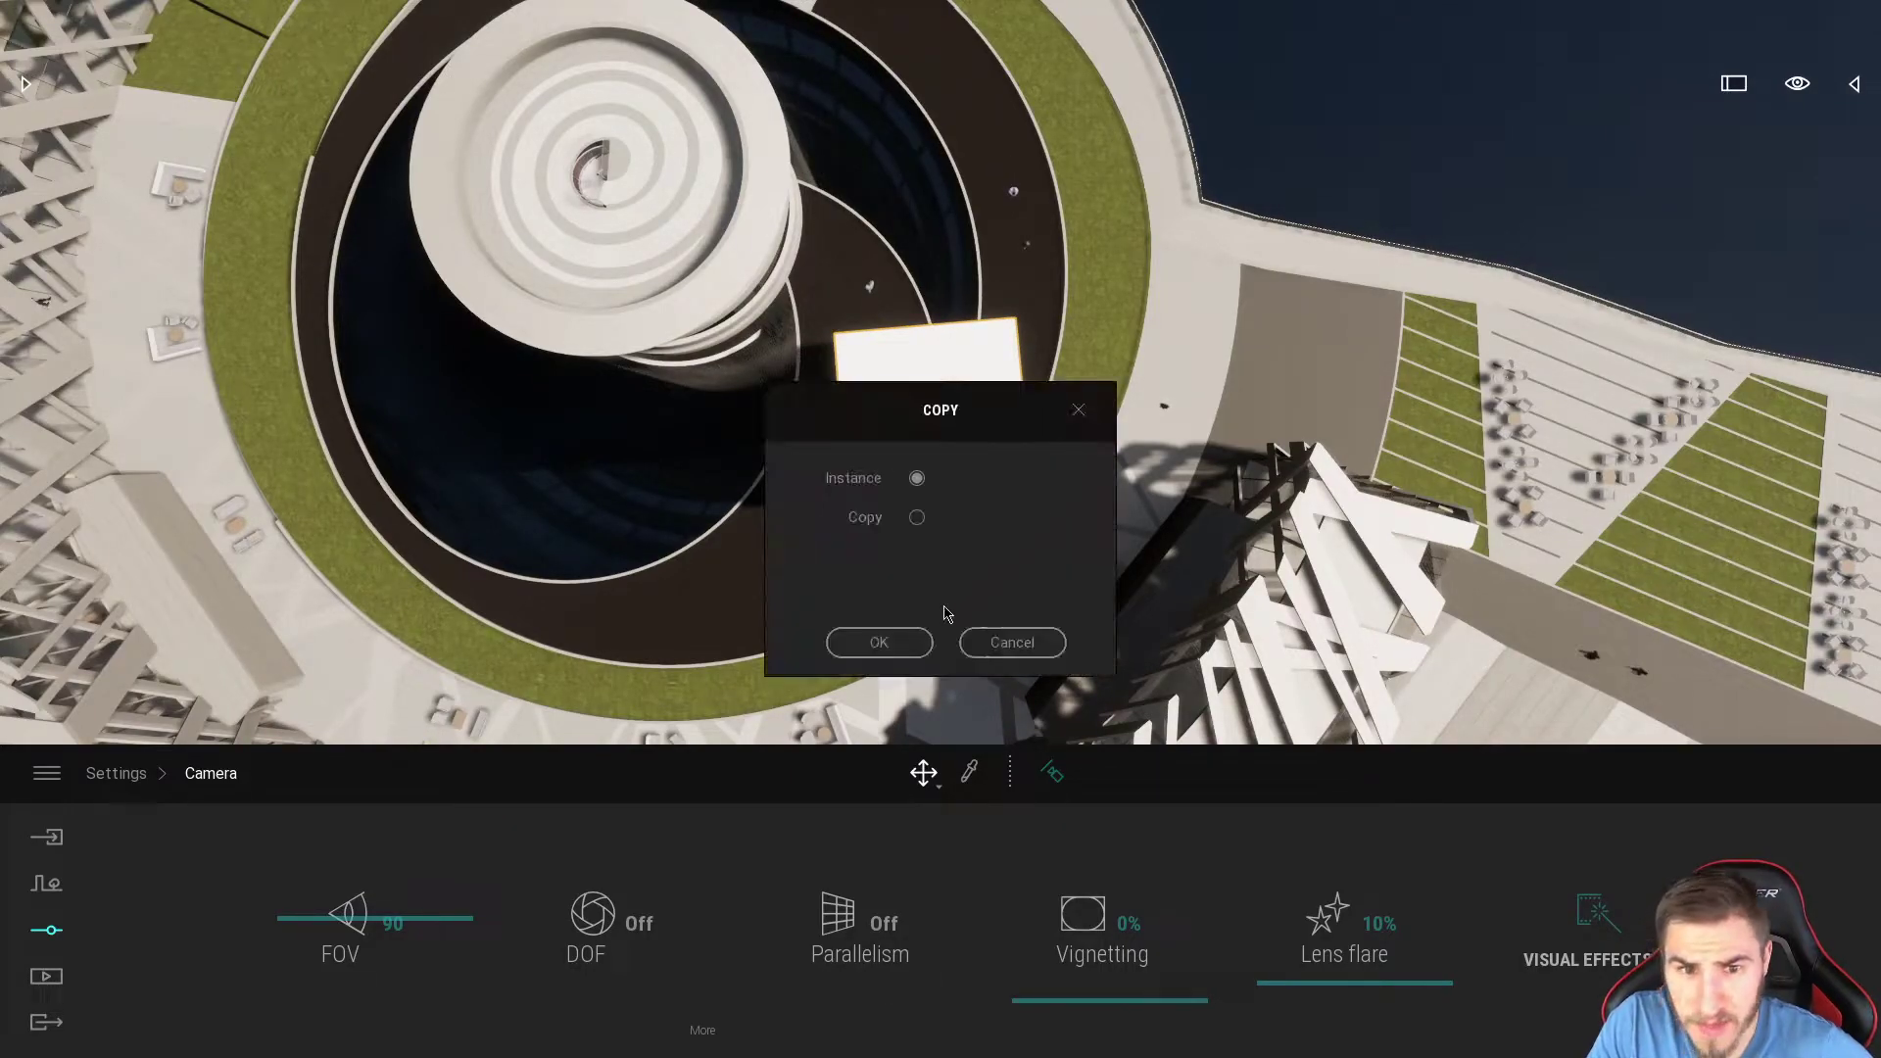
left_click(880, 641)
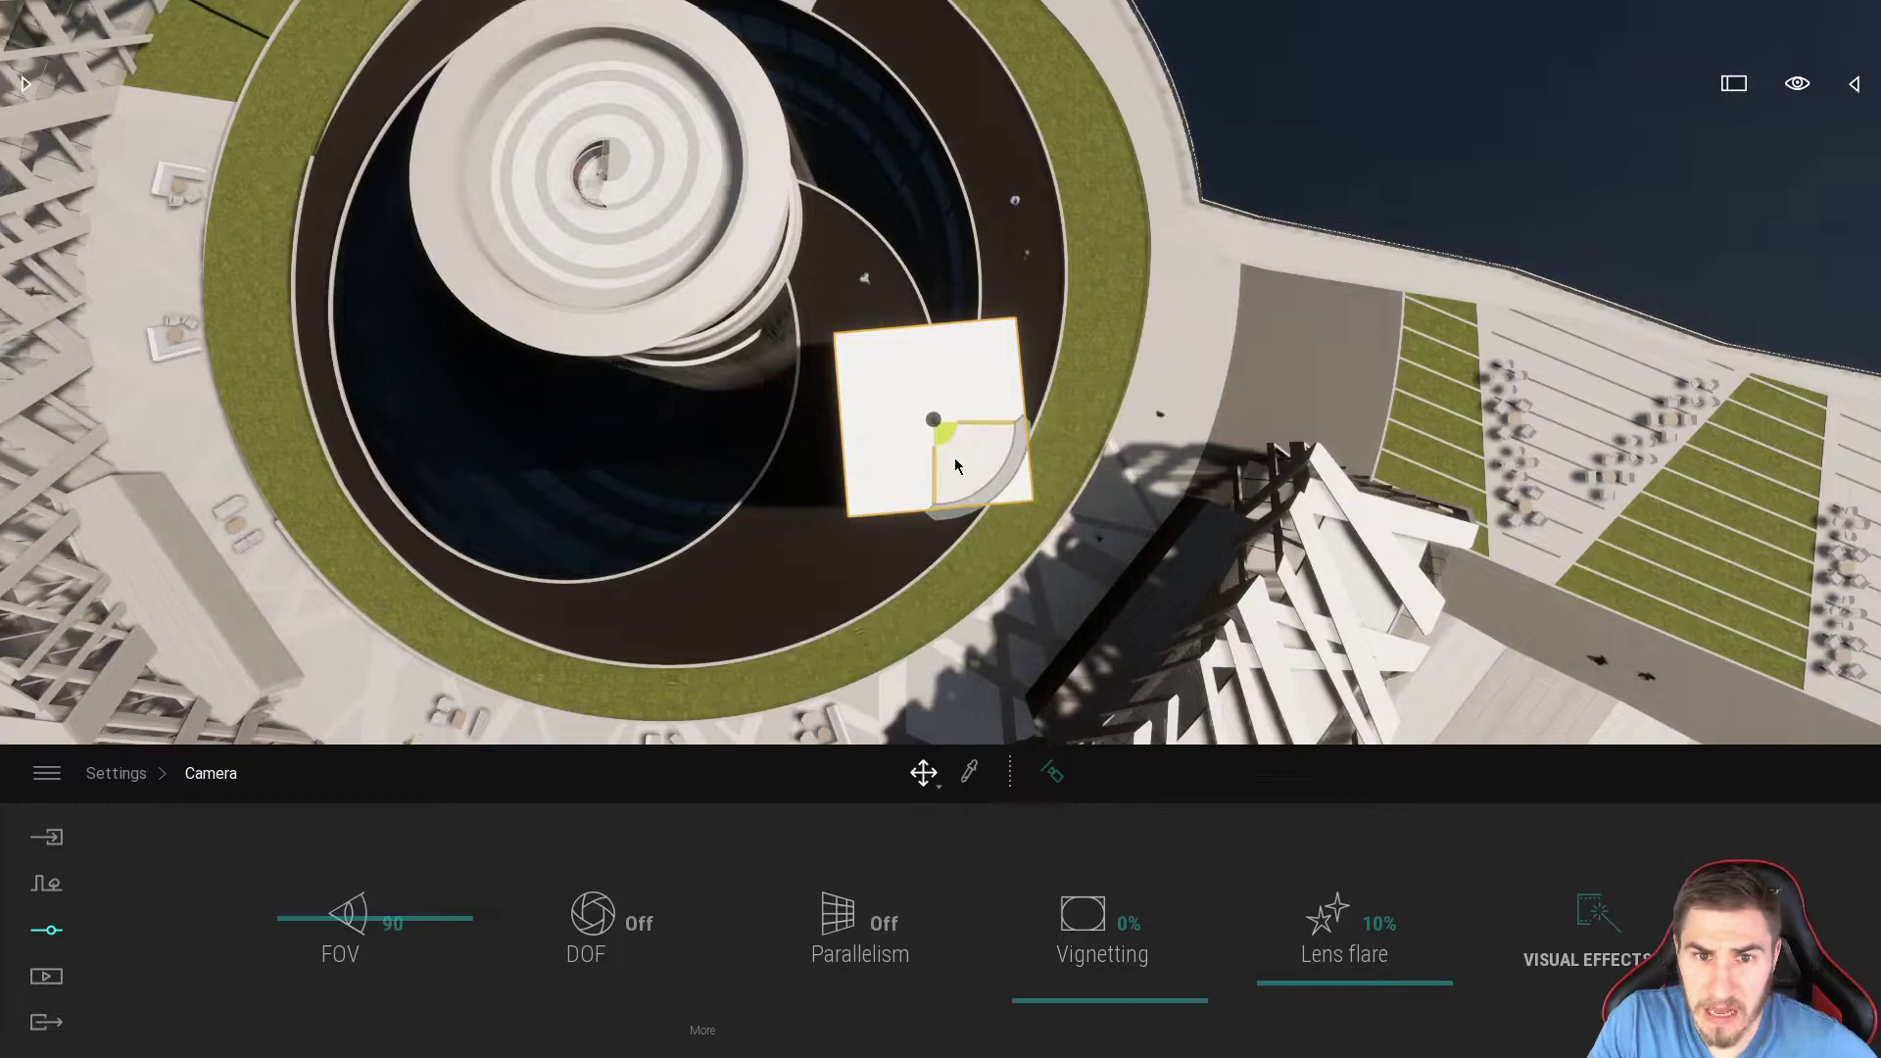
left_click_drag(954, 456, 931, 241)
Step: Align the camera with the second box's top face and rotate that box freehand to a different angle from the first
left_click(1058, 778)
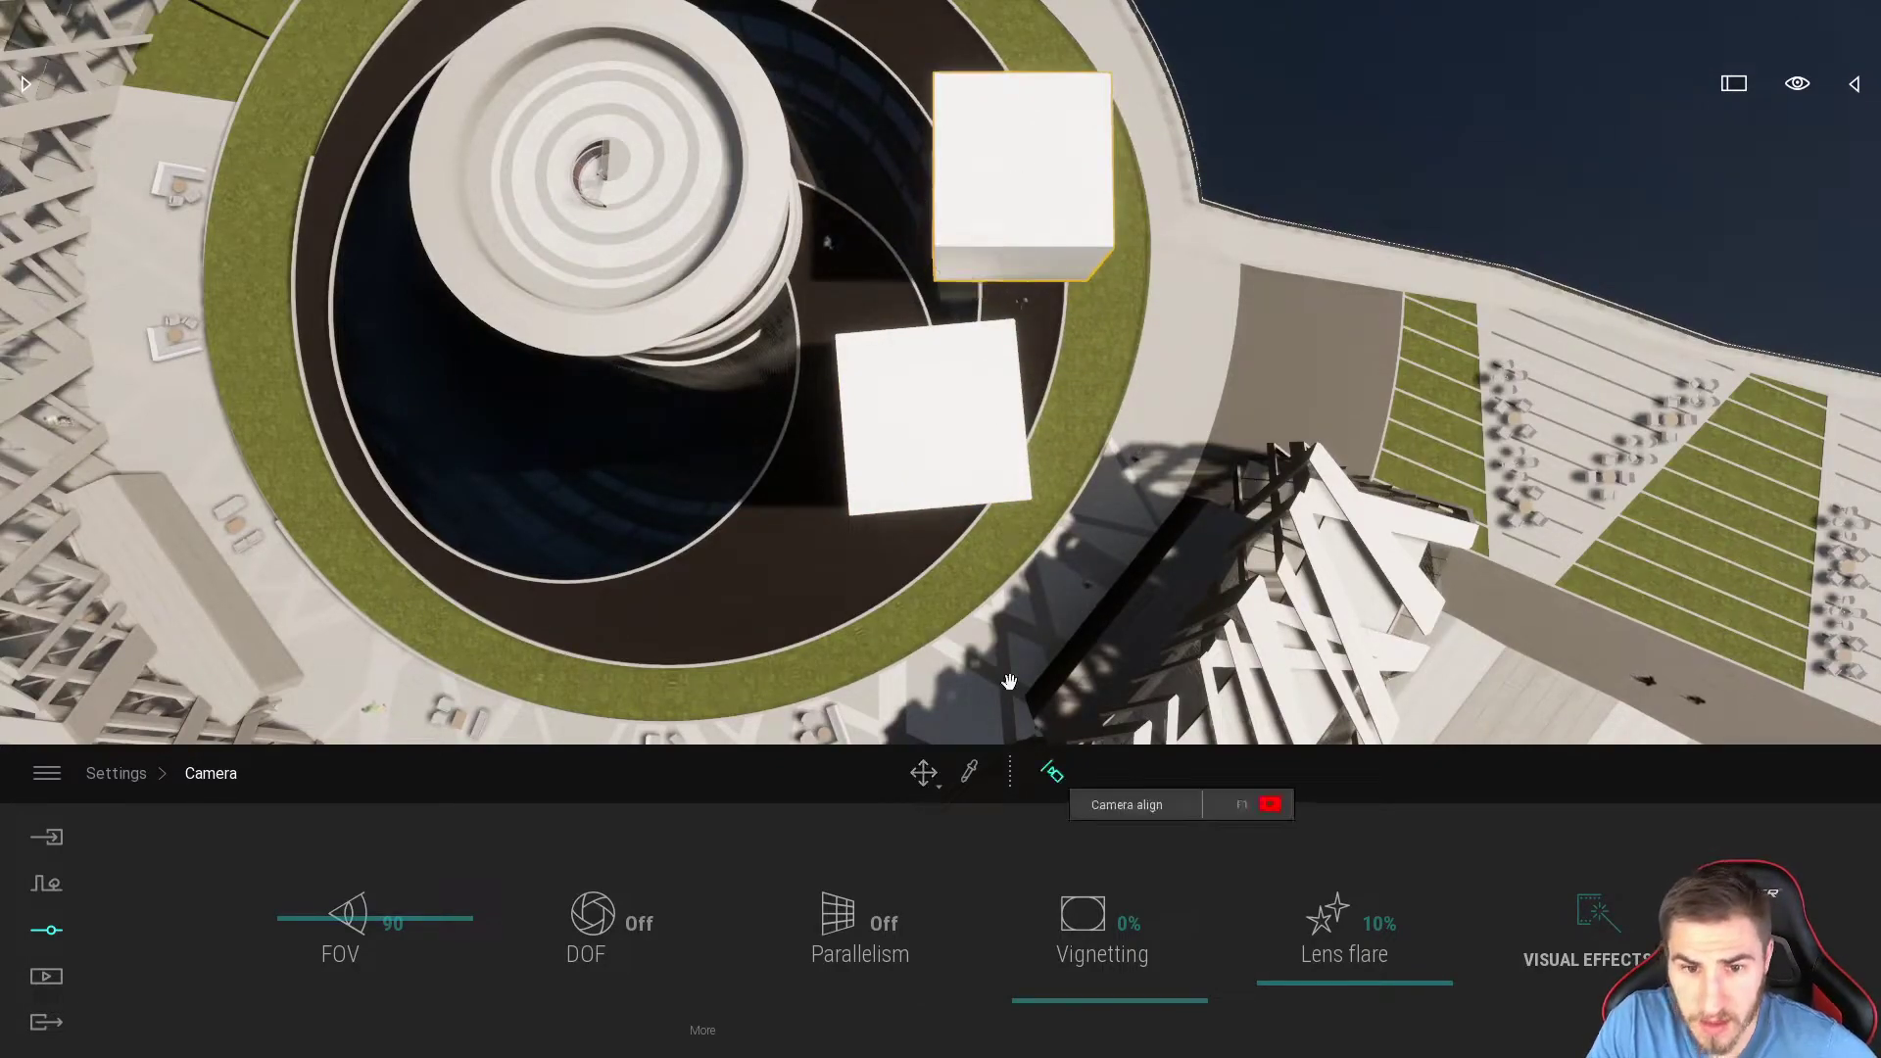
left_click(1049, 197)
left_click(857, 637)
left_click(996, 286)
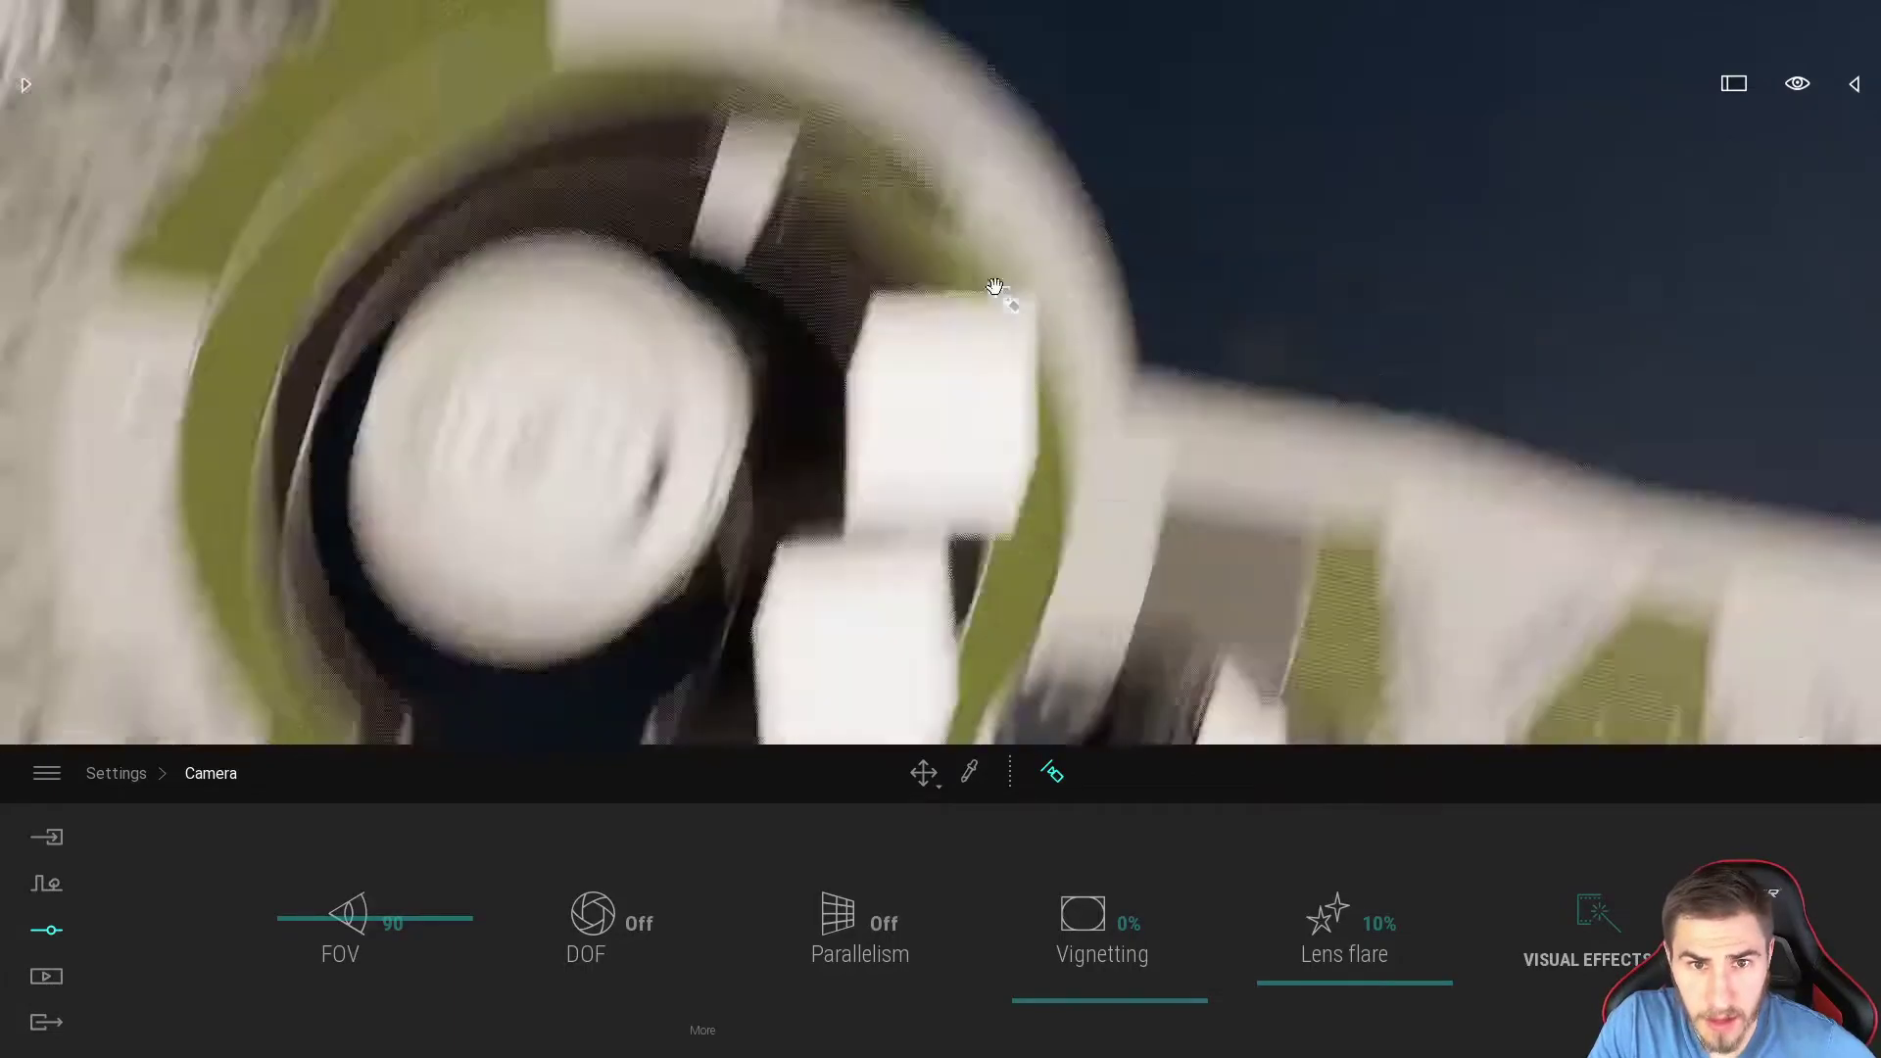
left_click_drag(885, 472, 990, 814)
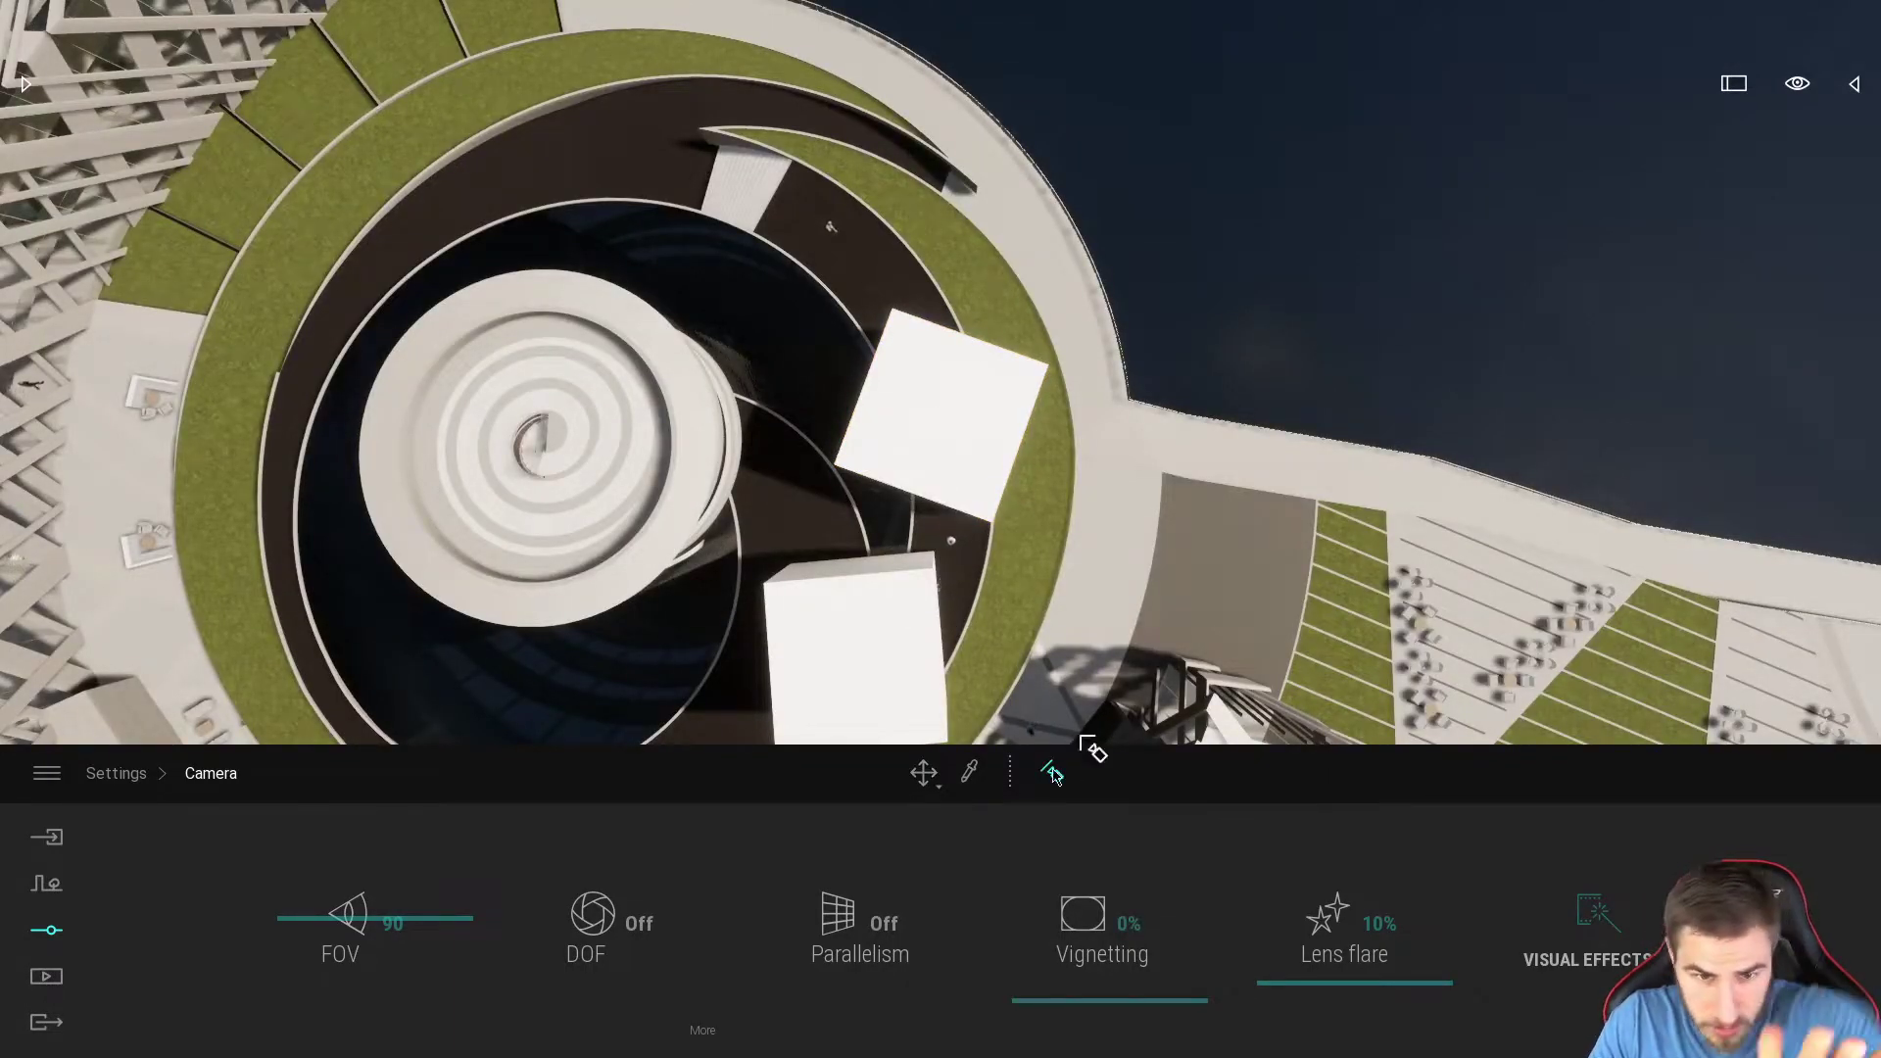
Step: Align the camera with the lakeside box's top face, followed by the other box's top face, to compare their orientations
left_click(968, 441)
left_click(870, 664)
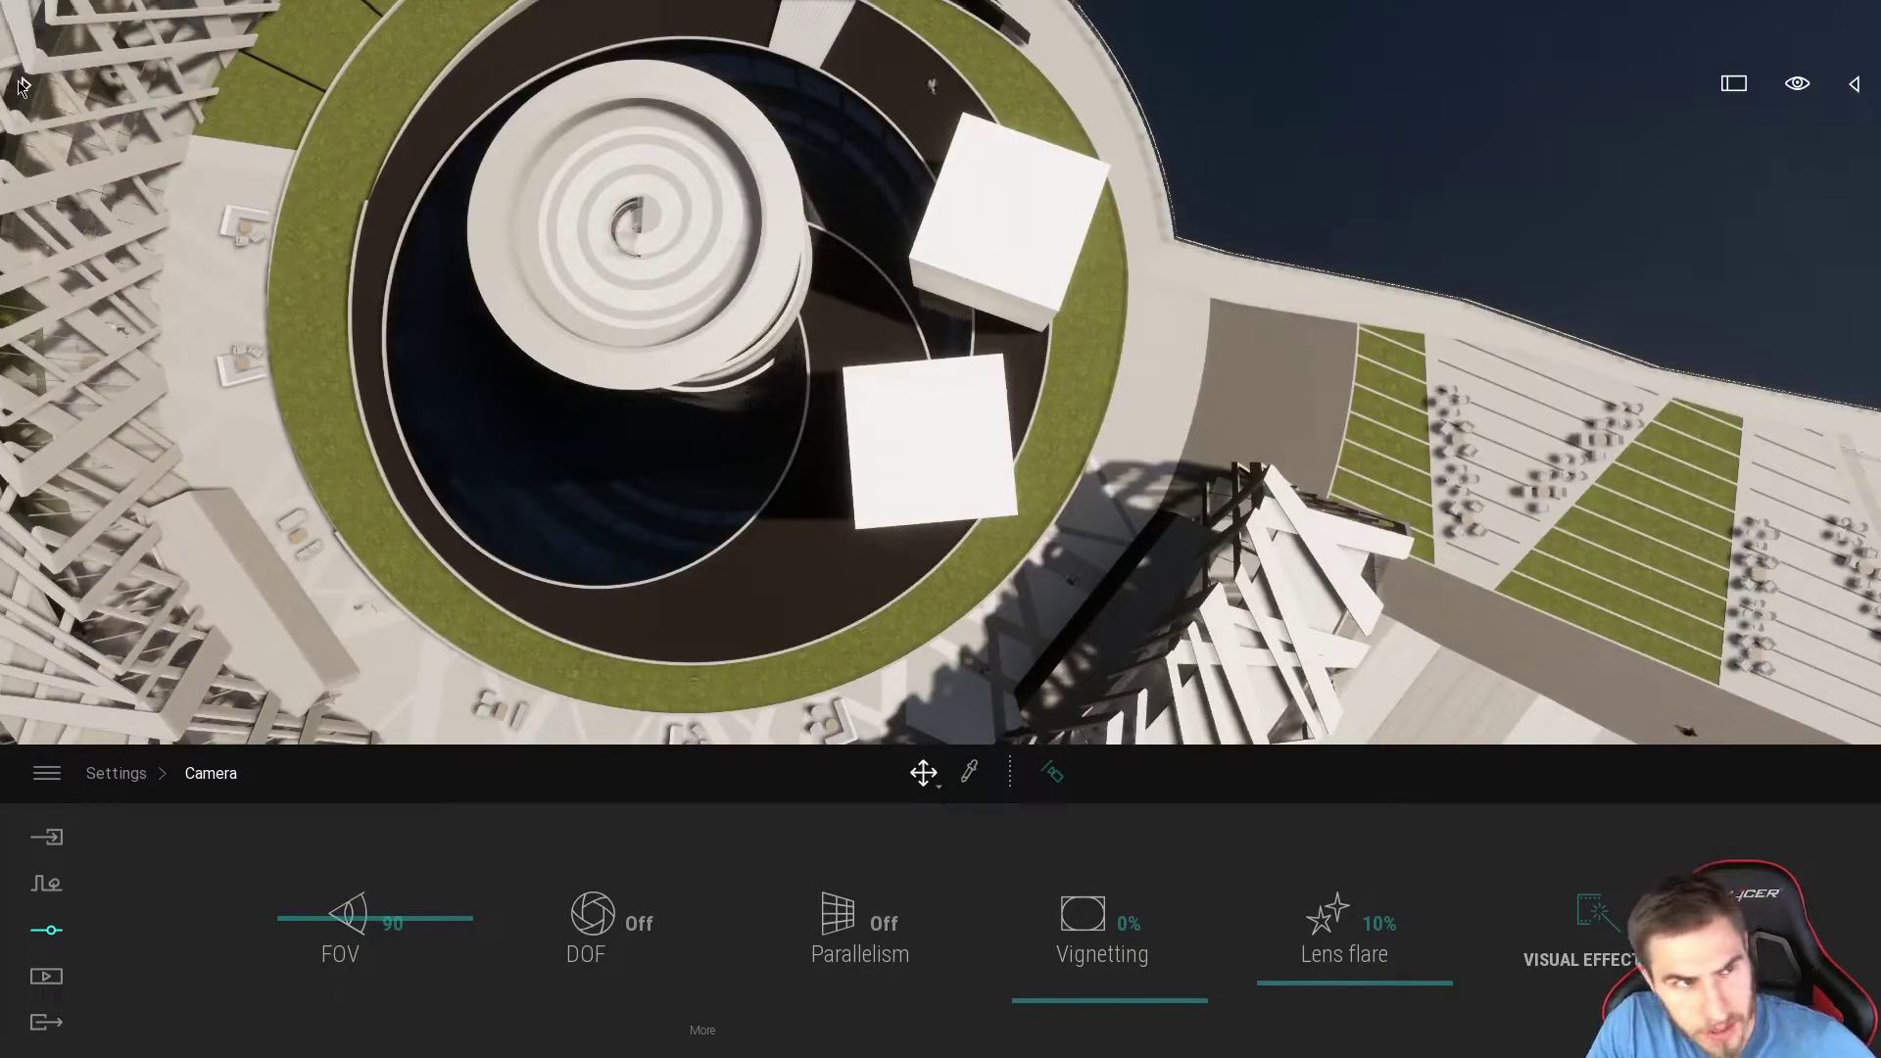
Step: Place a Base circle 10m primitive on the lake beside the circular plaza
left_click(21, 86)
left_click_drag(310, 205, 1343, 84)
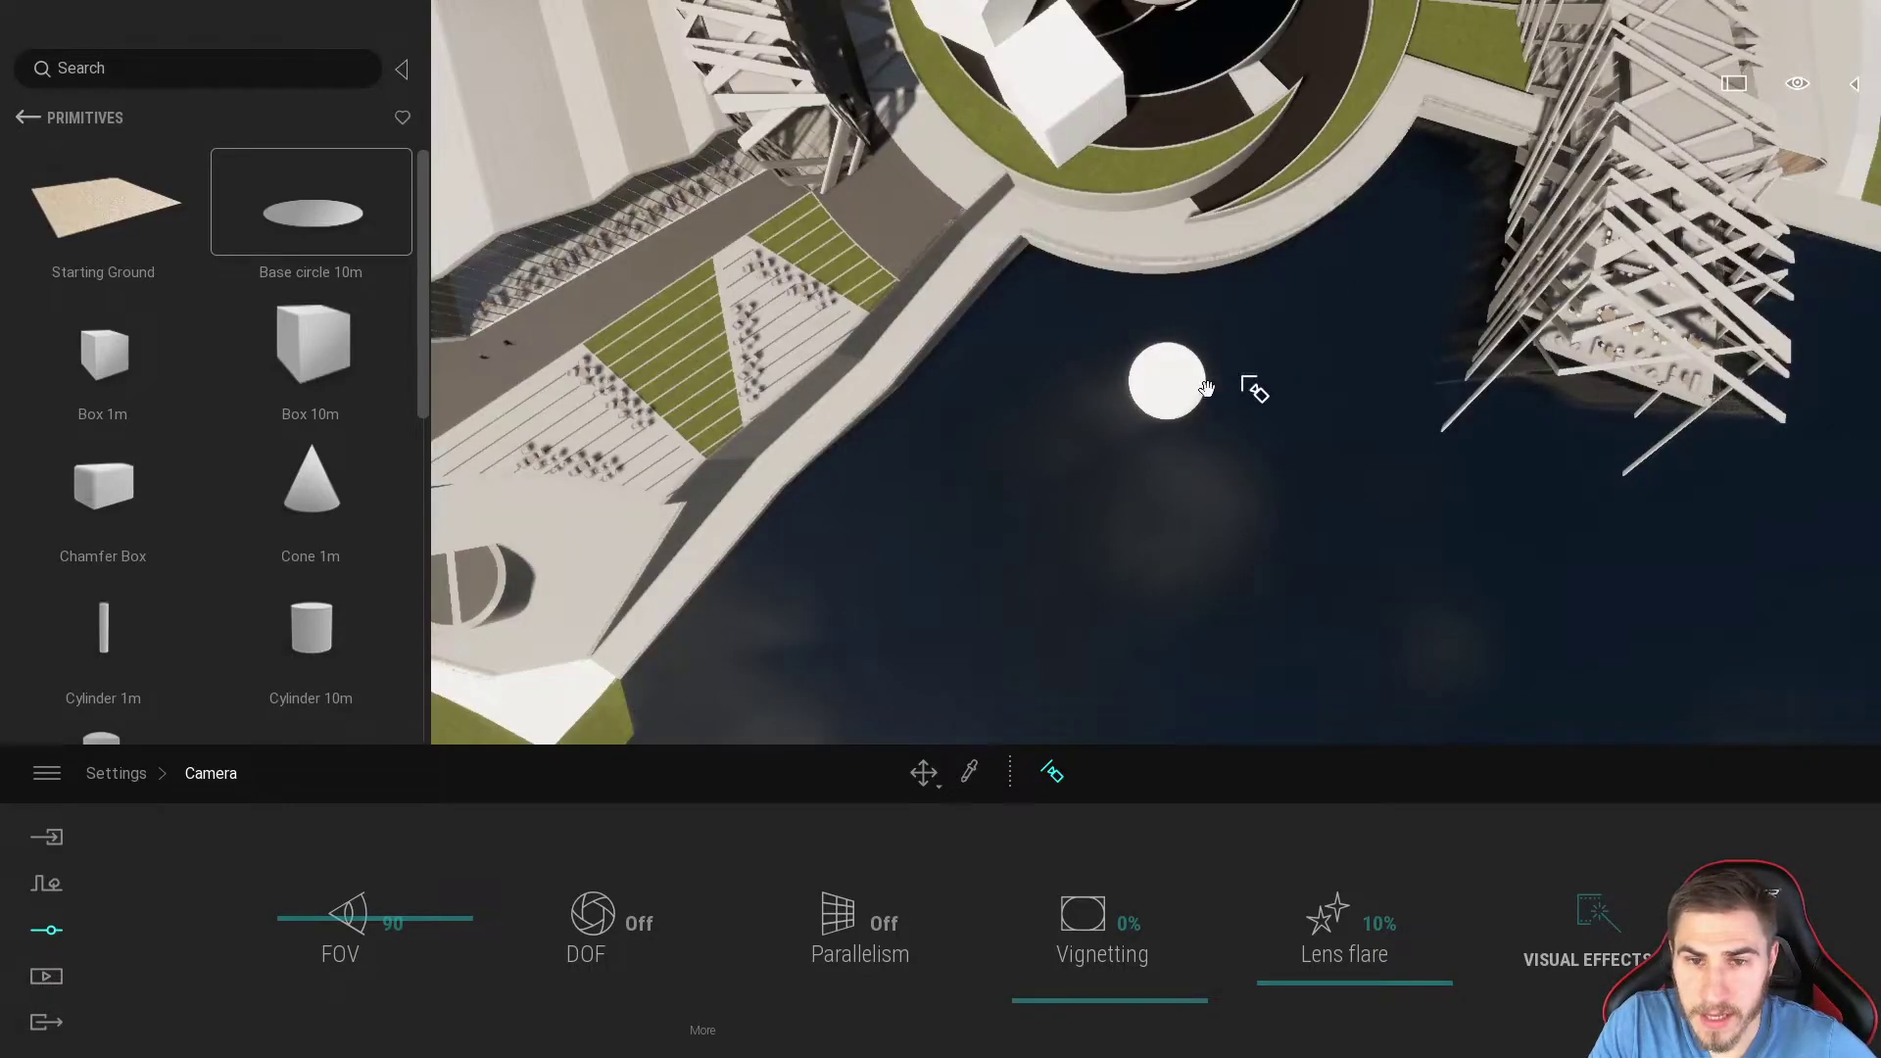
middle_click_drag(1206, 389, 1156, 375)
left_click(1180, 395)
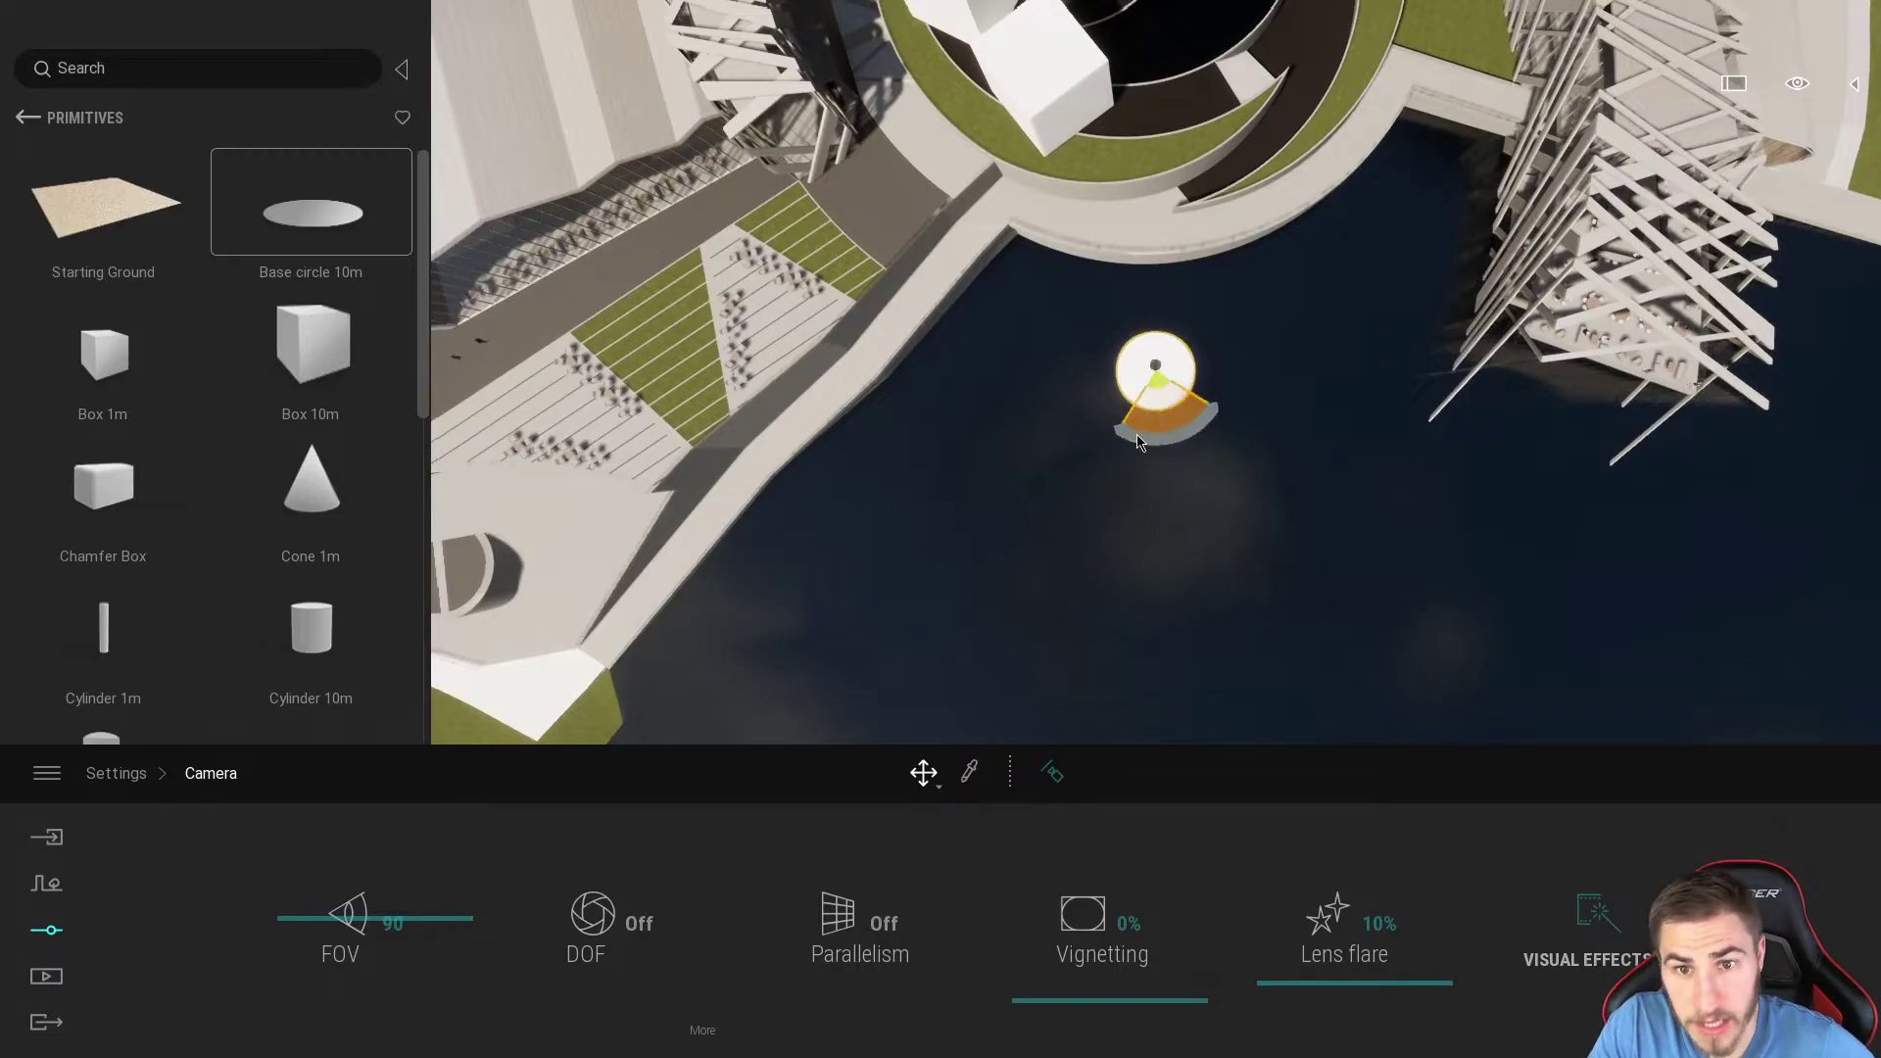
Step: Use Camera align repeatedly on the floating circle to test how the top-down view is oriented
left_click(1051, 772)
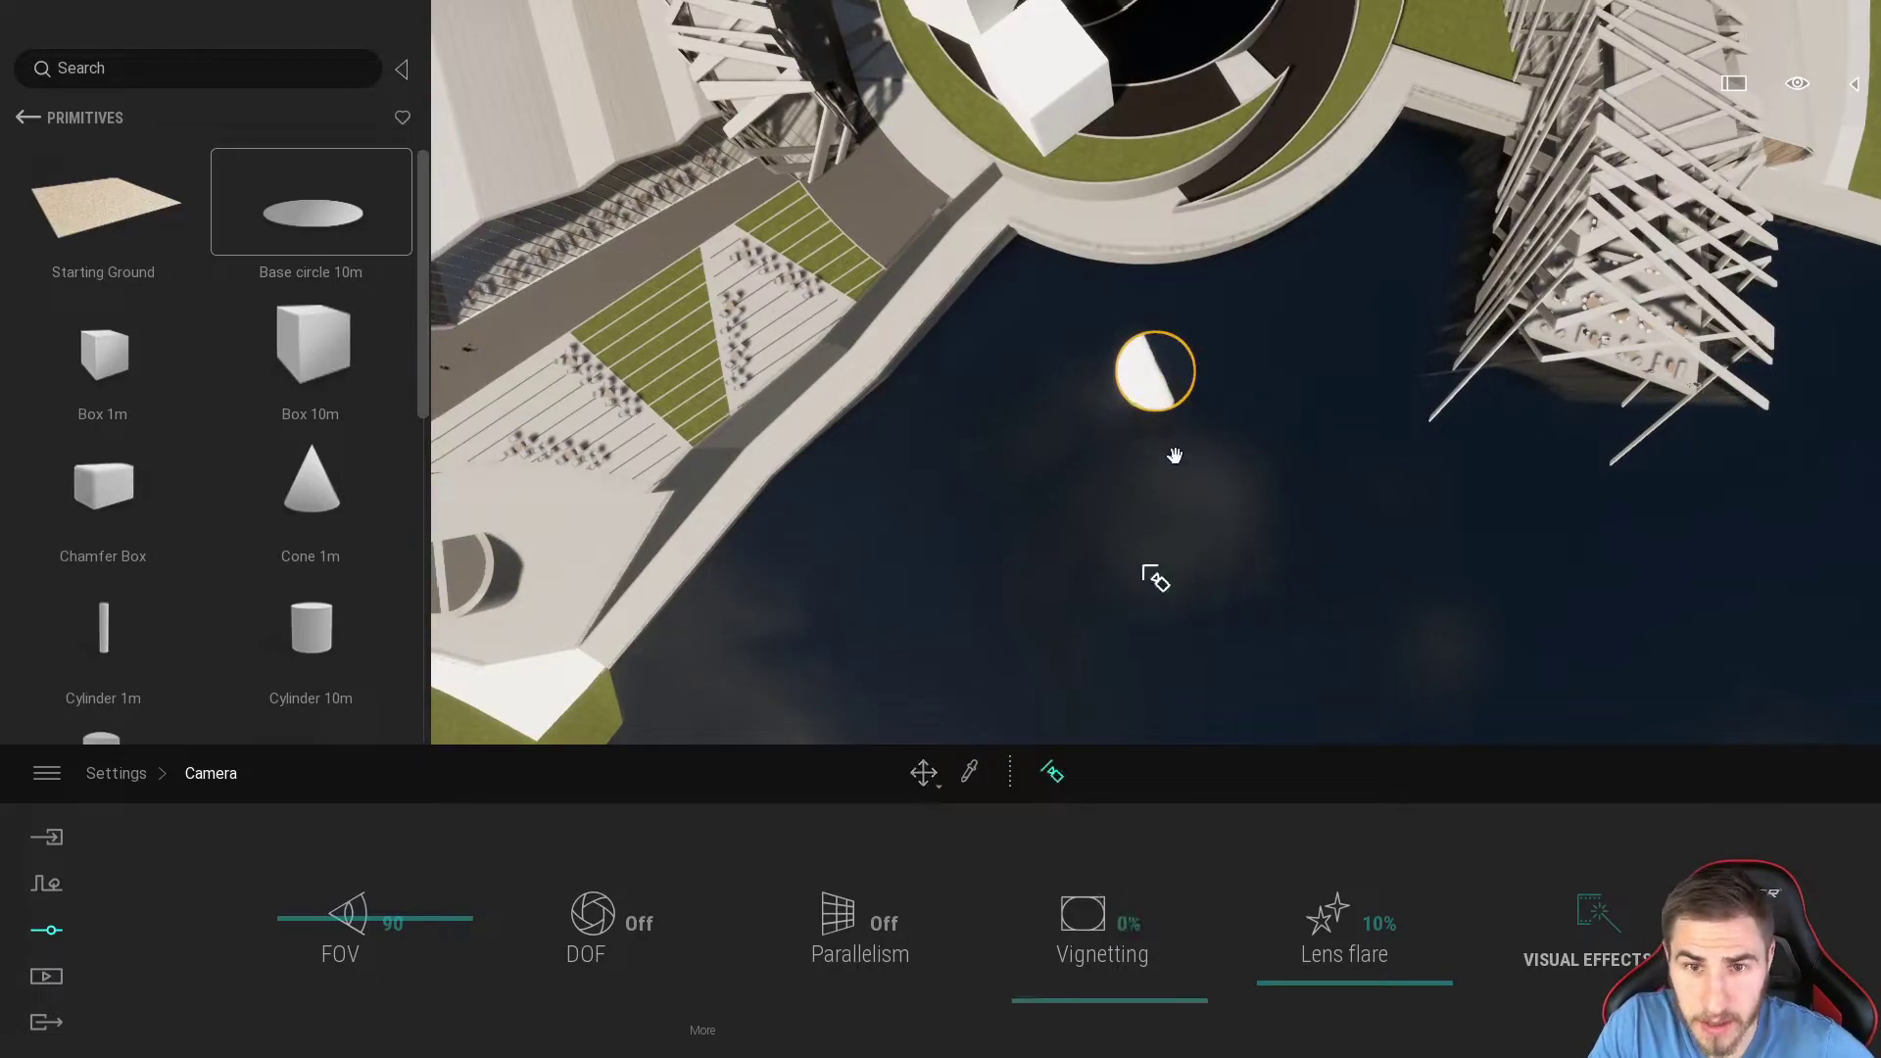
middle_click_drag(1150, 382, 1270, 625, "shift")
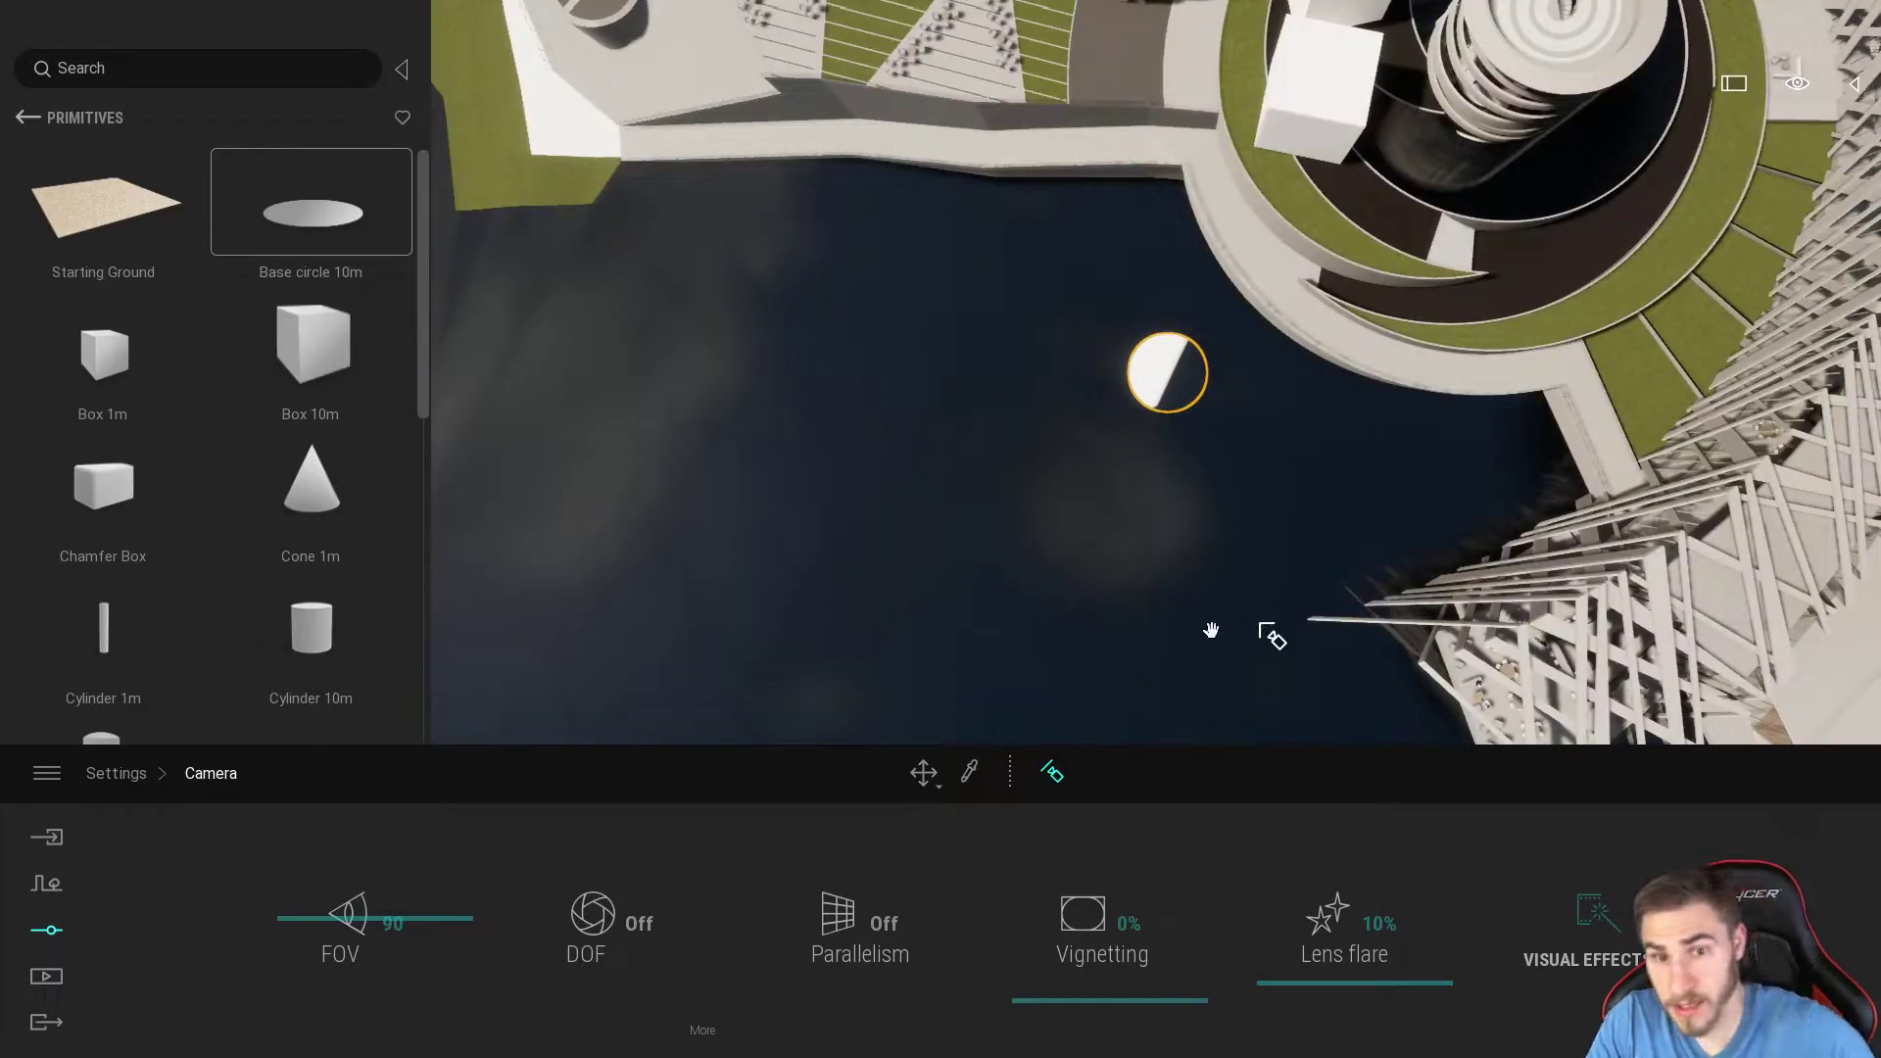
left_click(1051, 772)
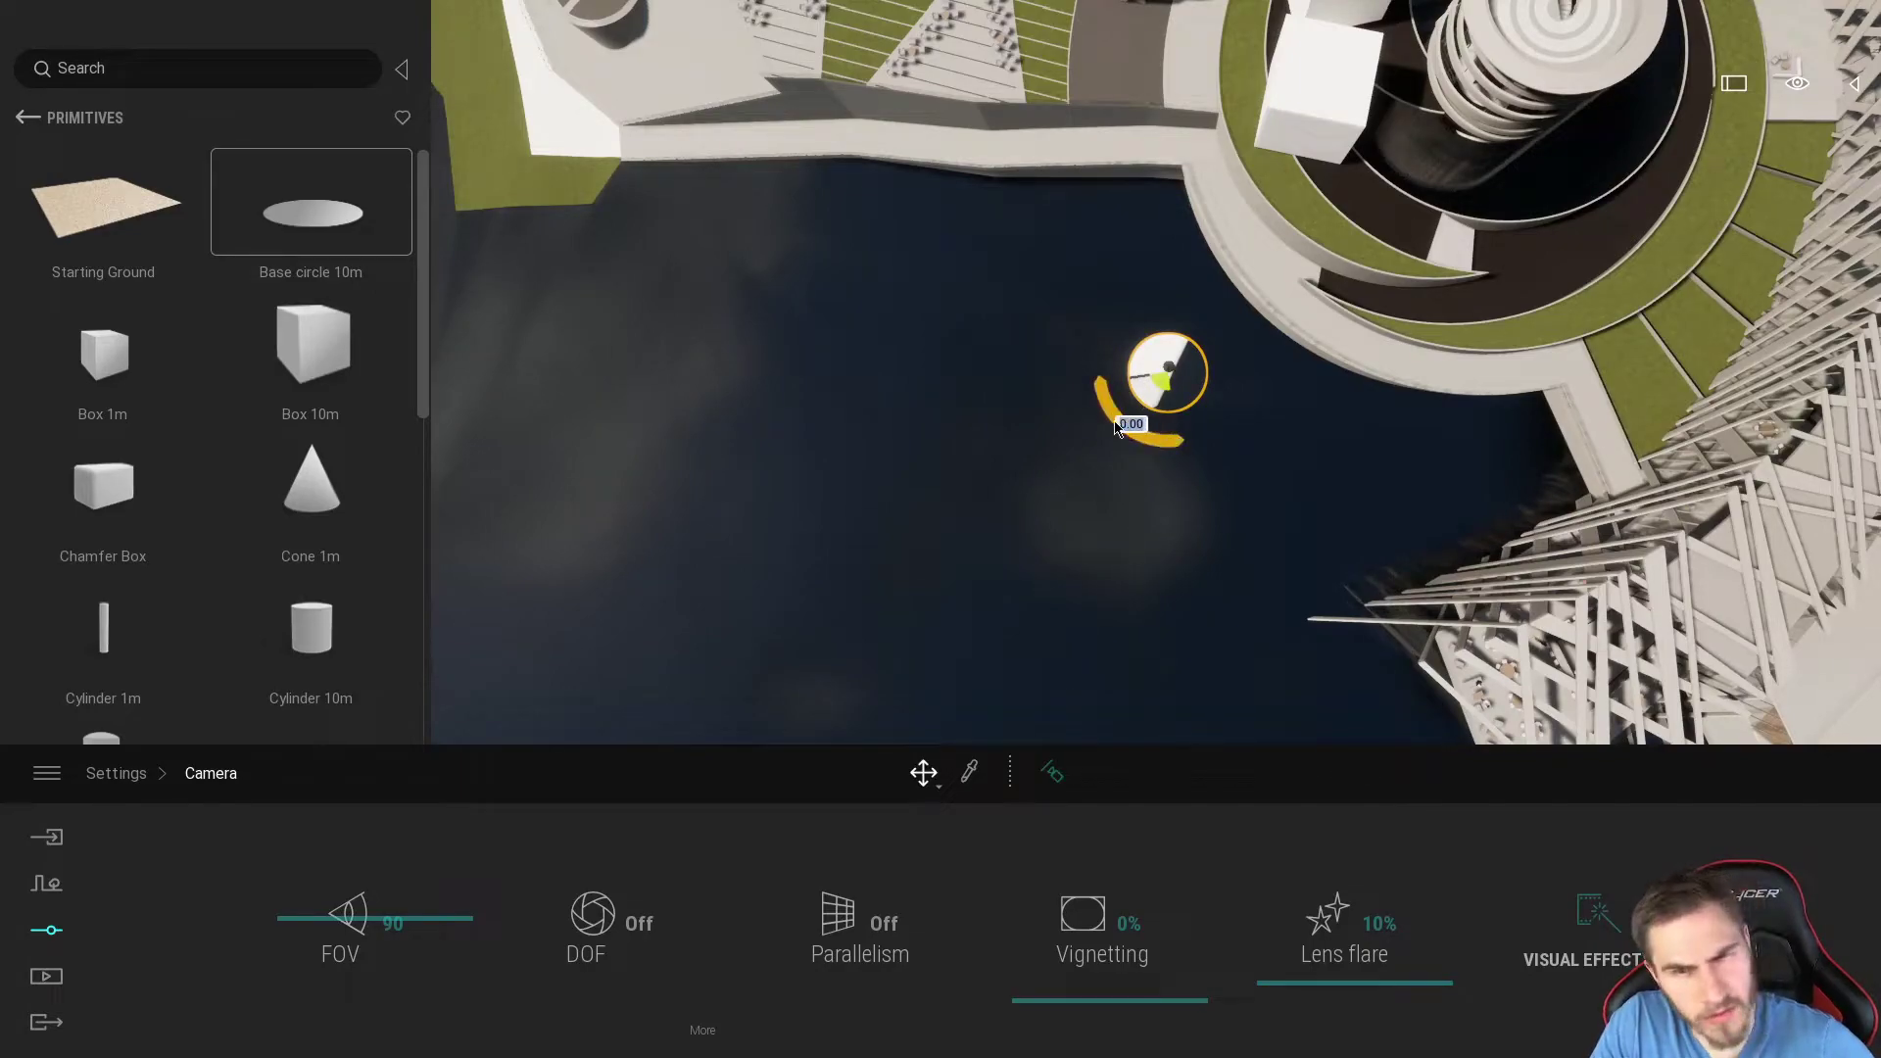
left_click(1049, 775)
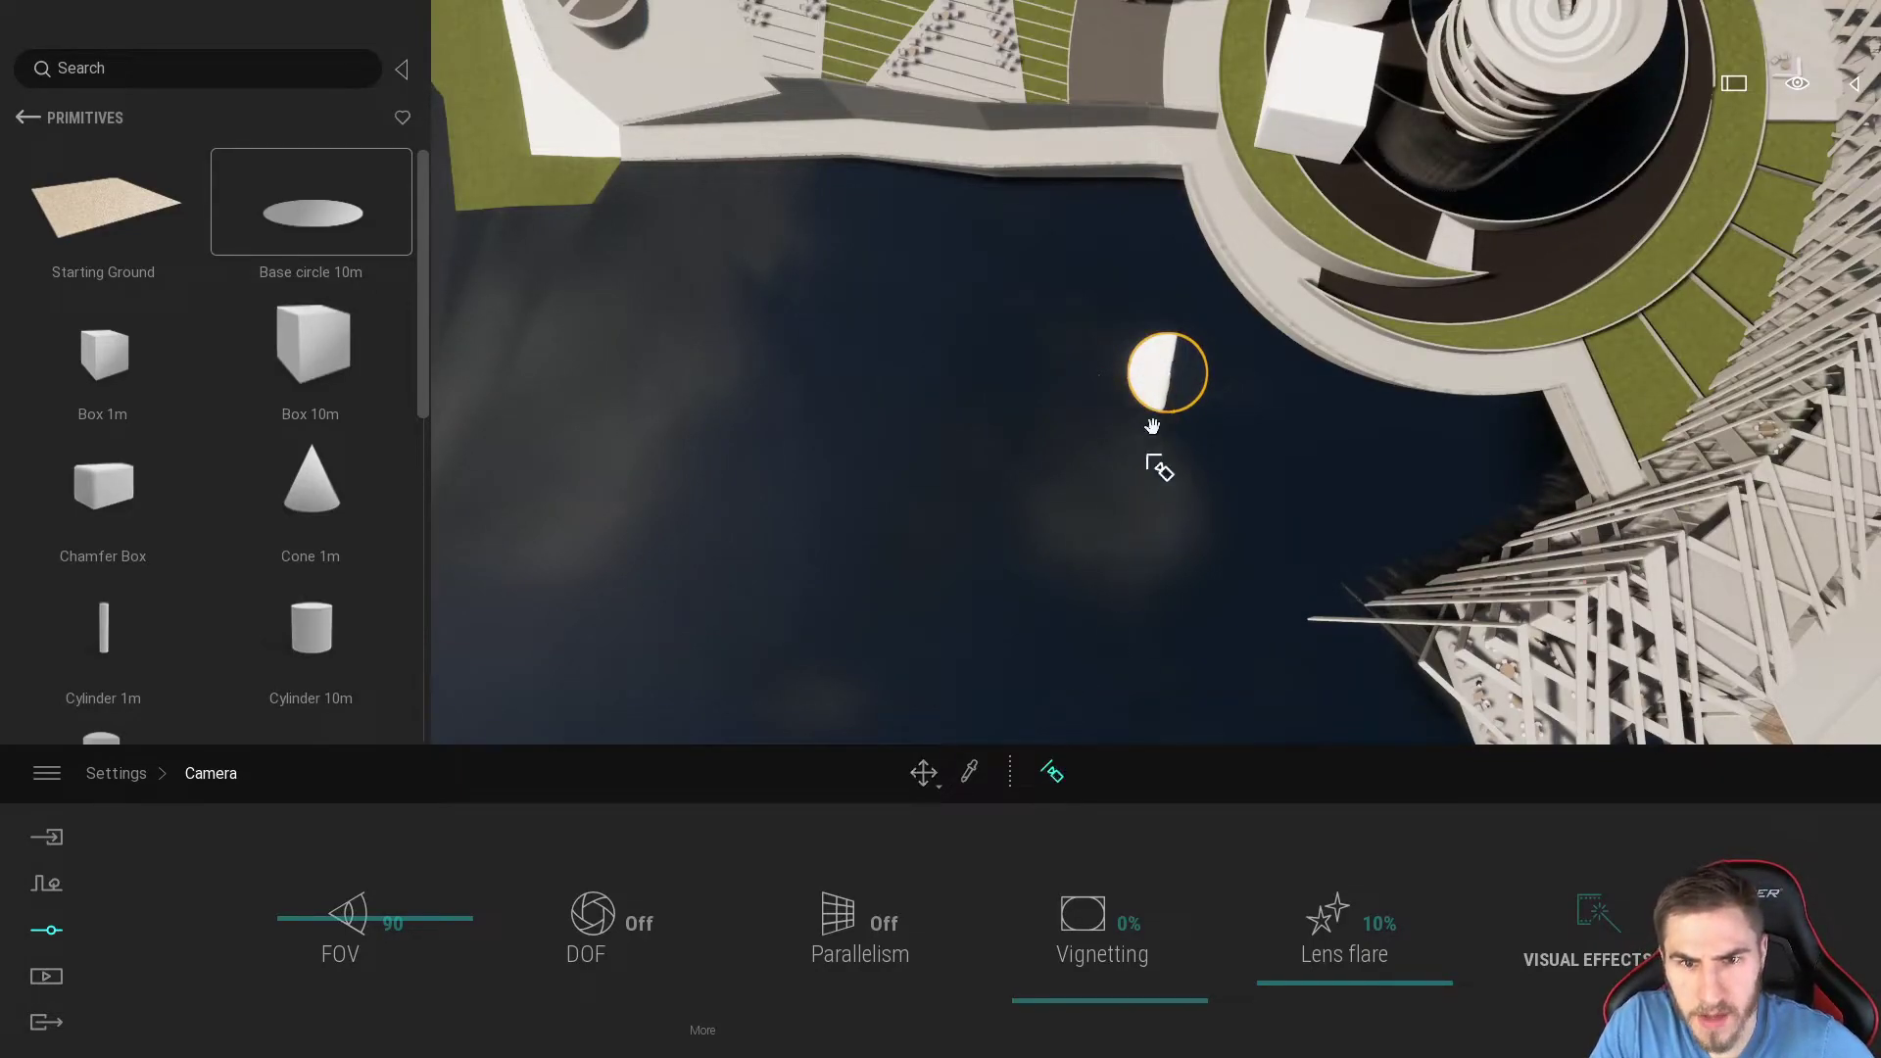
middle_click_drag(1146, 379, 1112, 498, "shift")
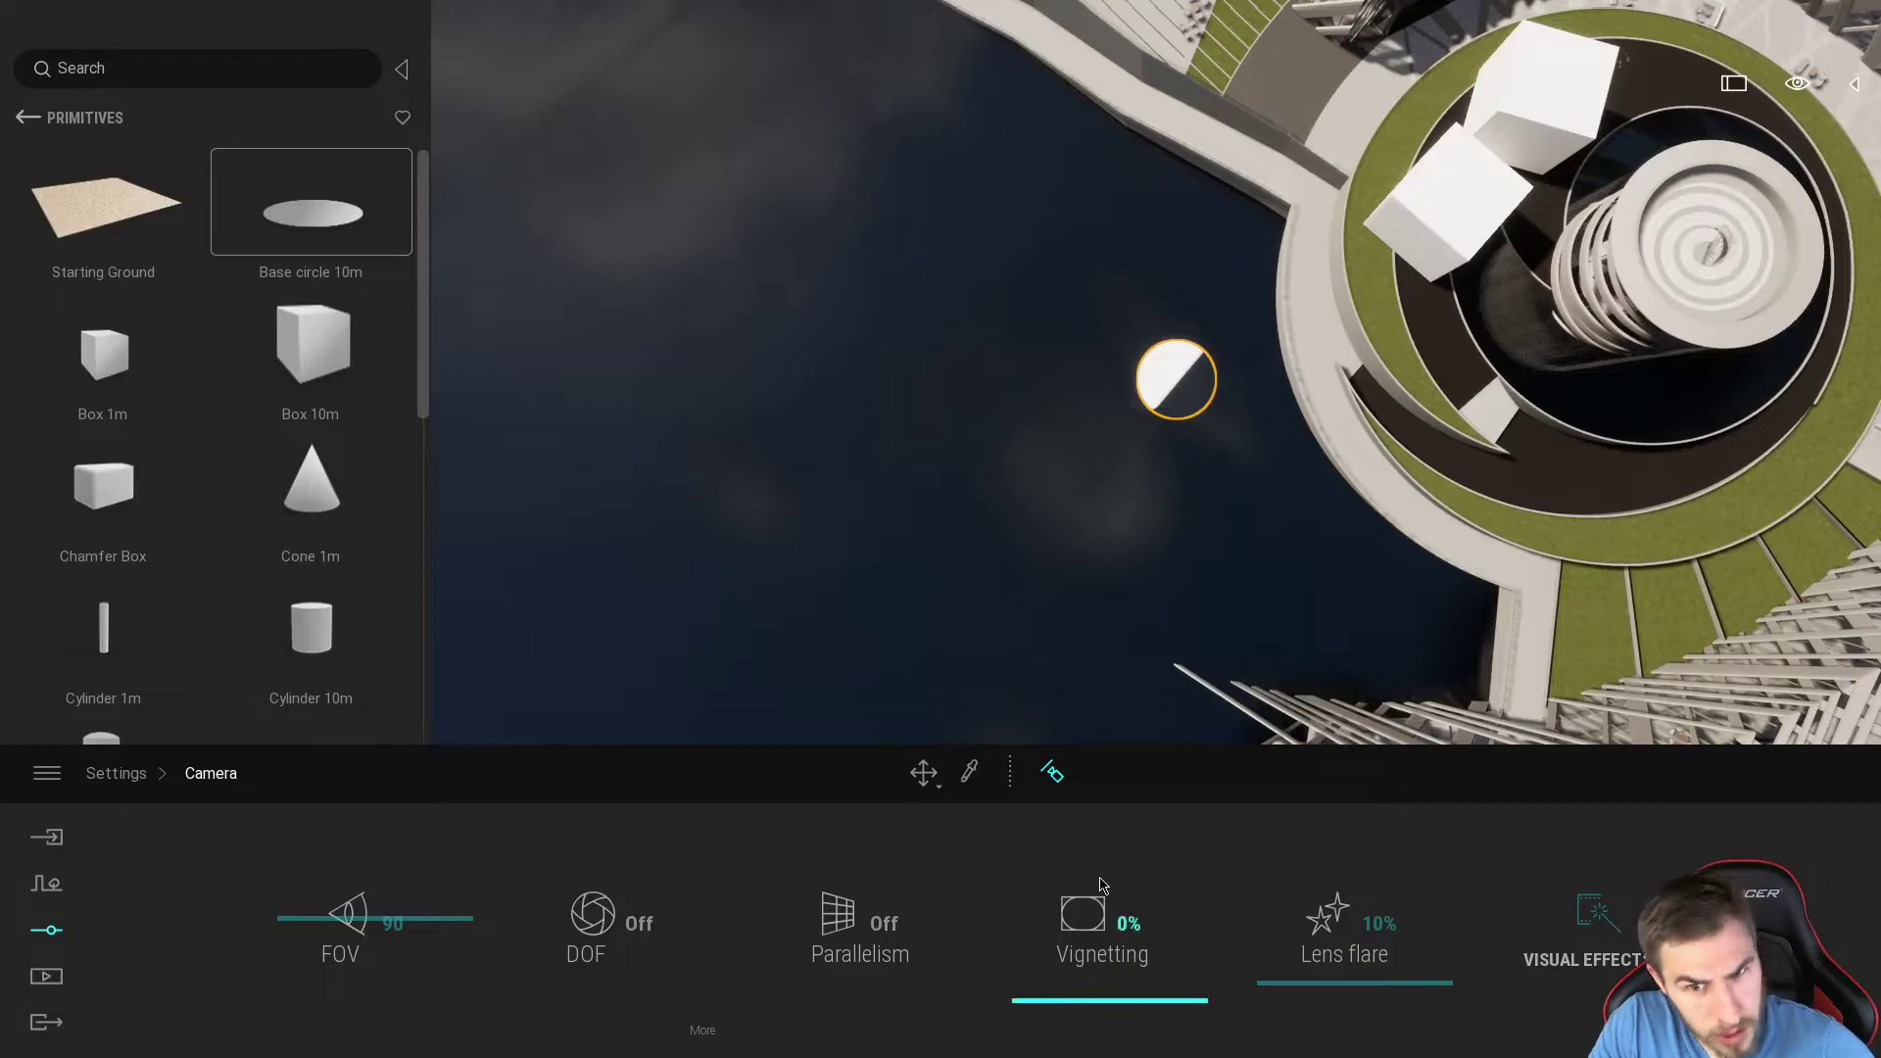
left_click(1171, 376)
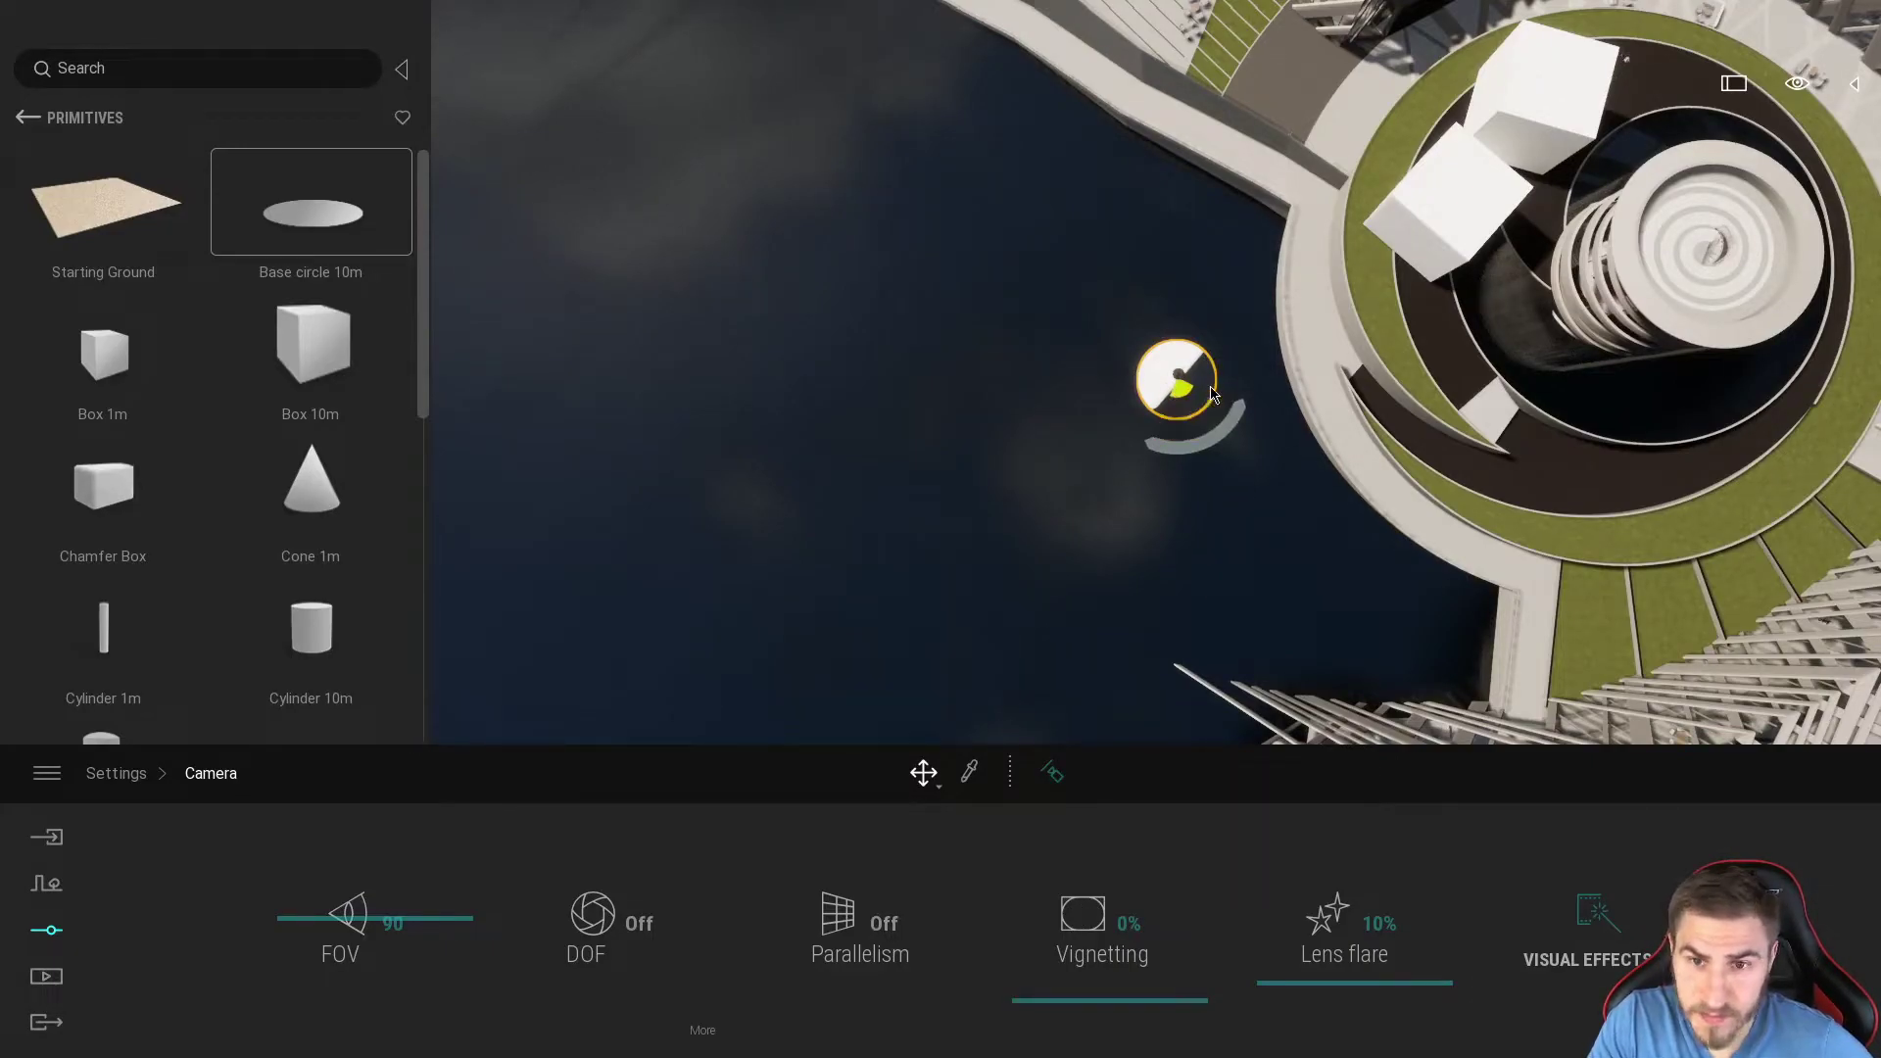
Step: Move the circle from the lake onto the dark paving beside the circular plaza and align the camera with it
left_click_drag(1181, 409, 1291, 80)
left_click(1053, 774)
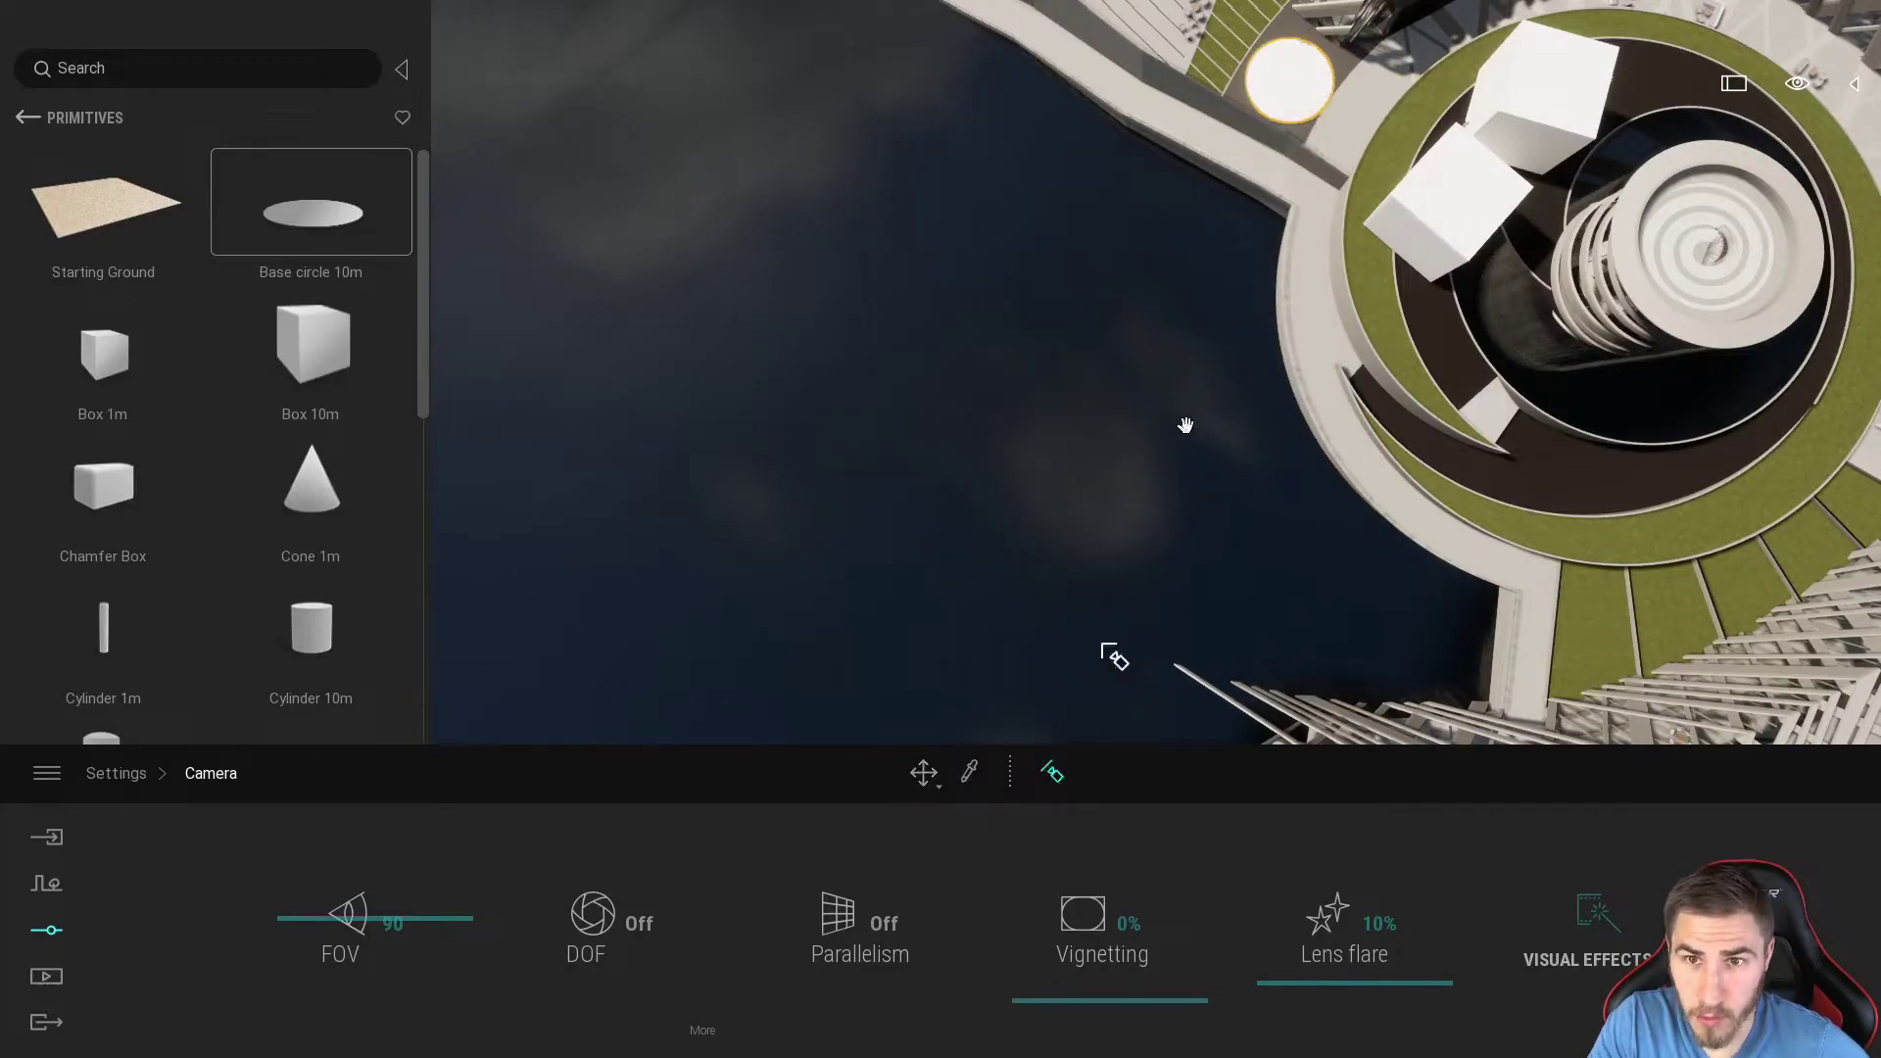
left_click(1275, 92)
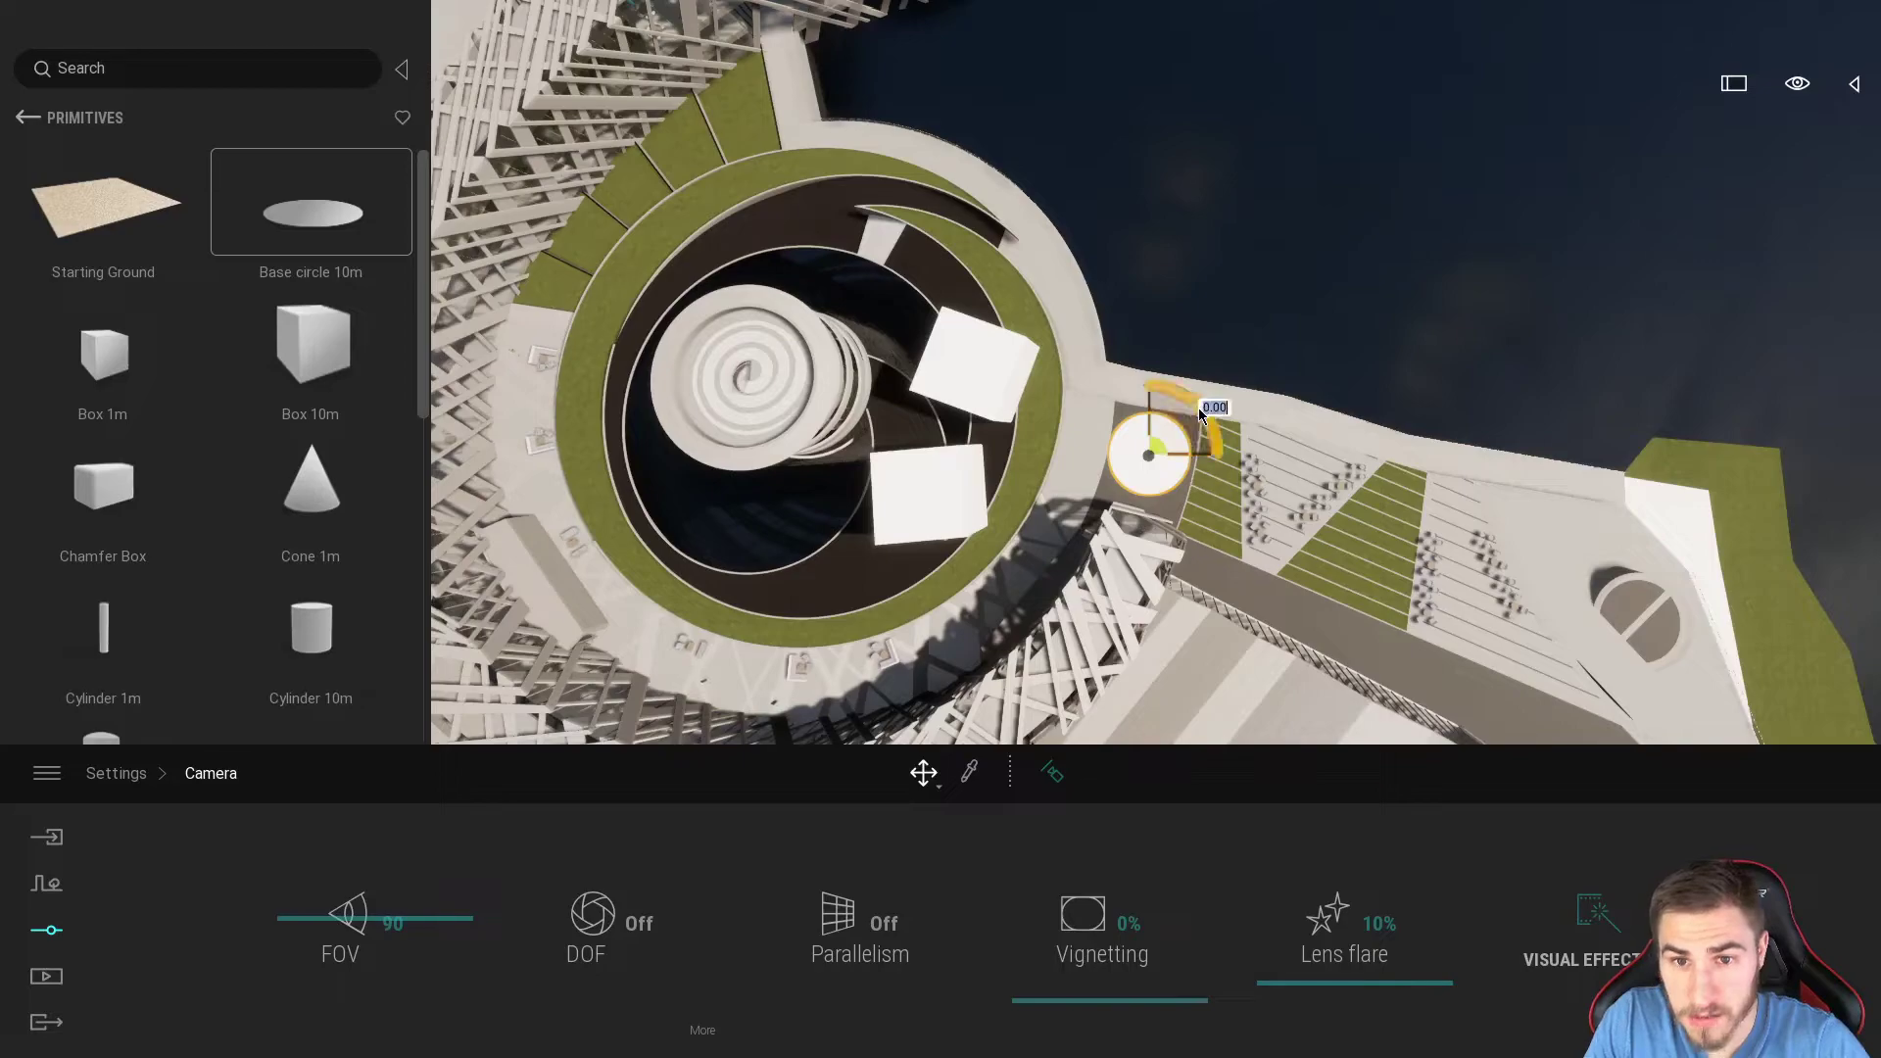
left_click(1052, 773)
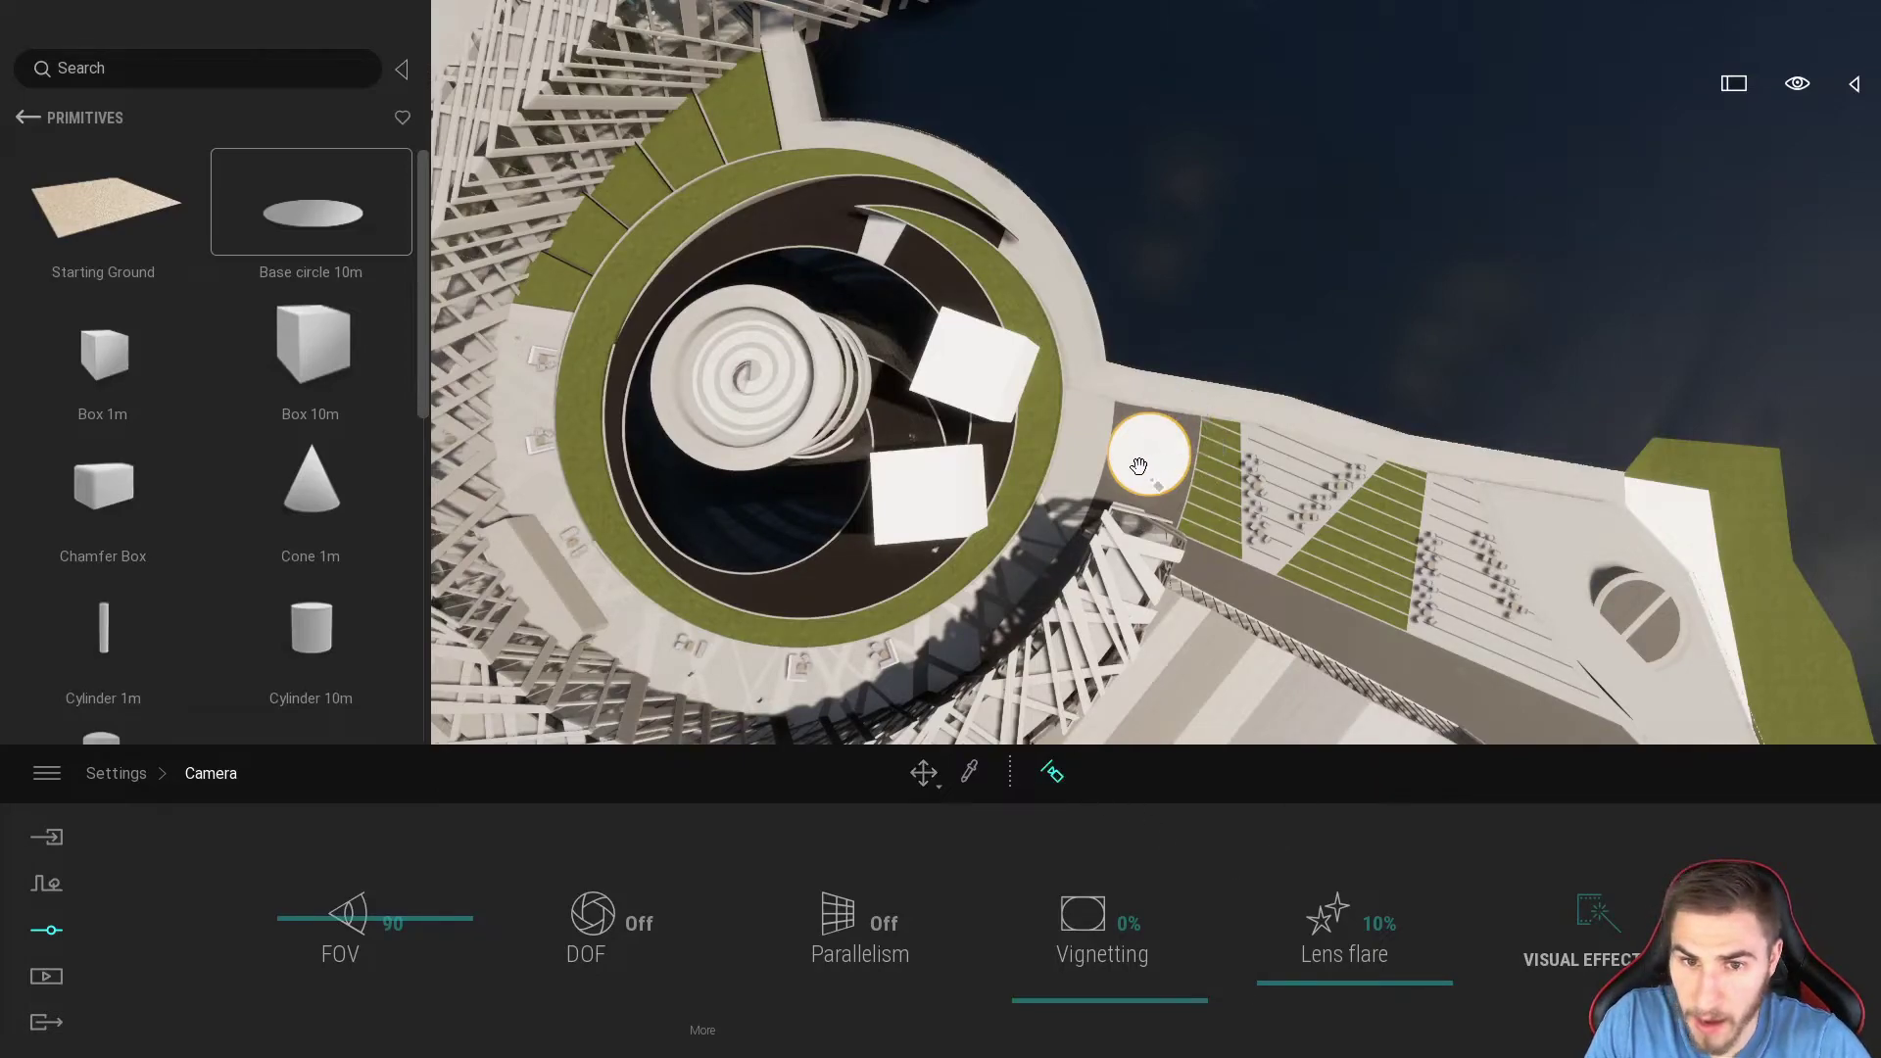
middle_click_drag(1138, 466, 1162, 425)
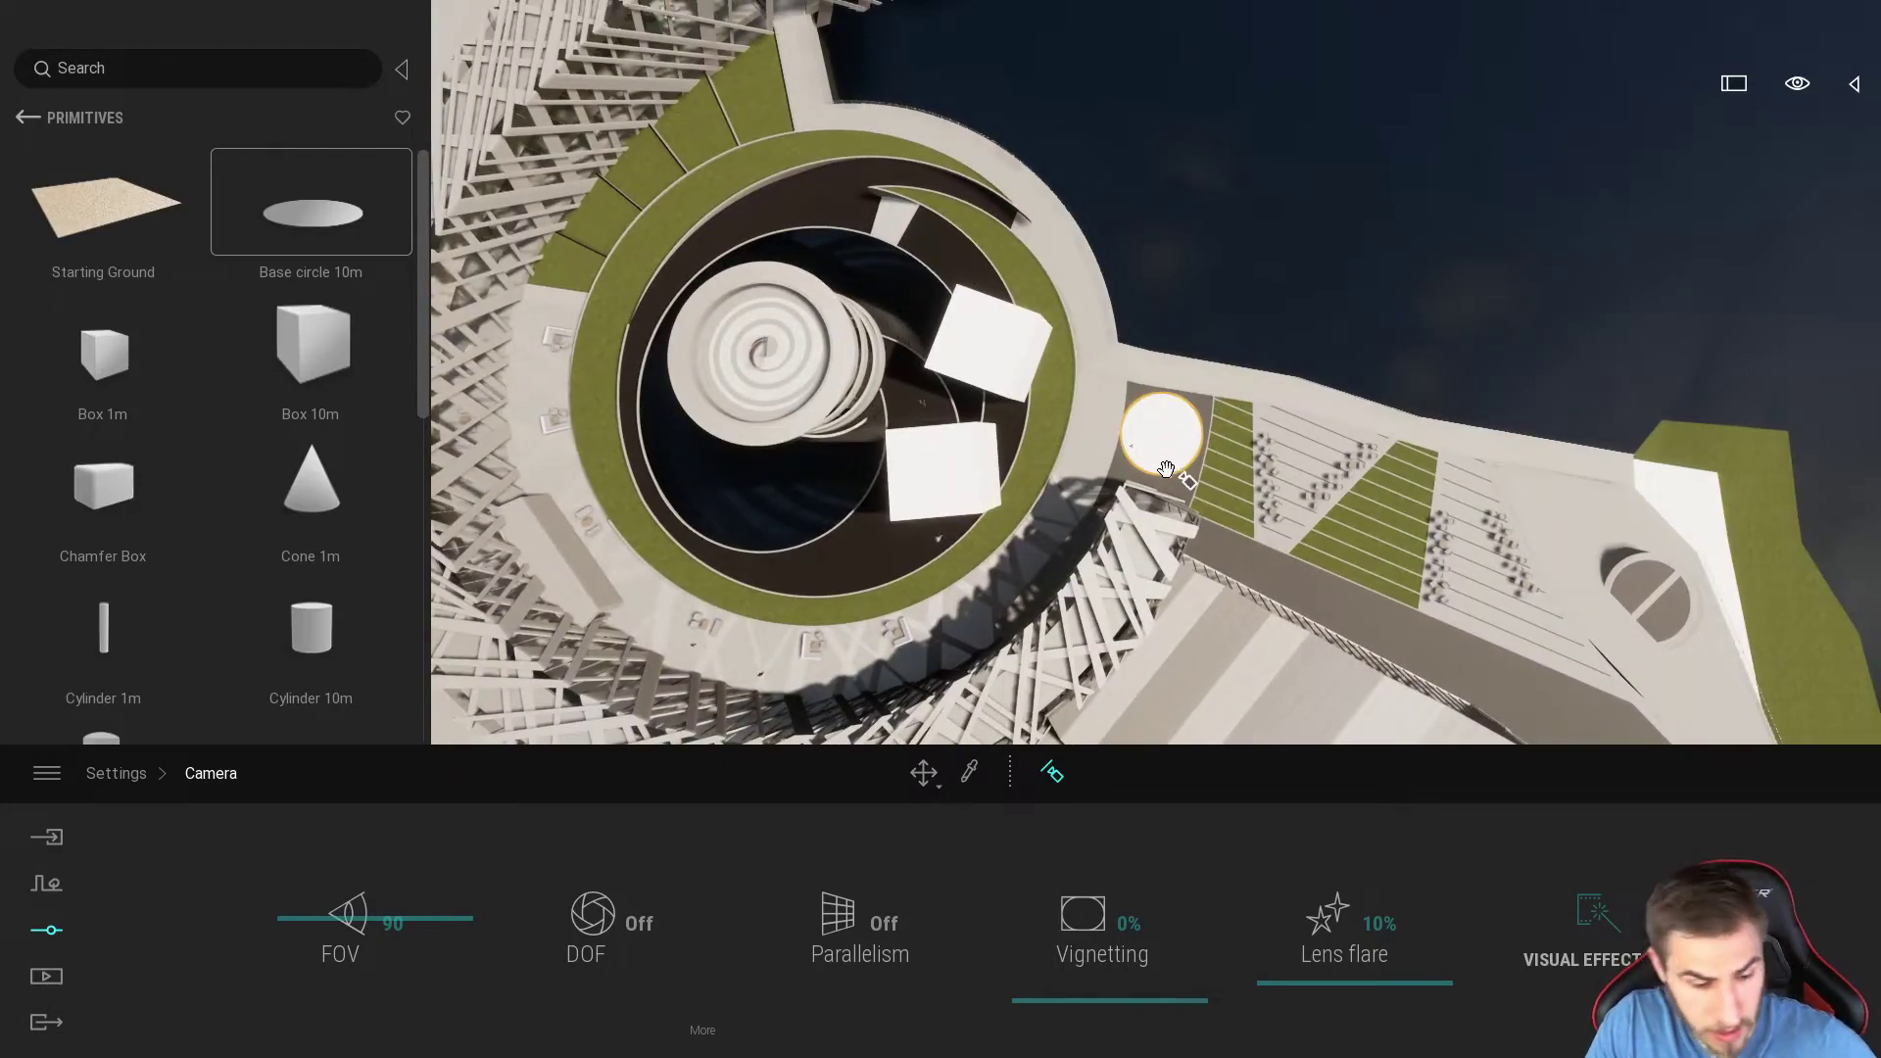
Step: Move the lakeside box out over the water and align the camera with its top face
key("Escape")
left_click_drag(1007, 361, 1244, 120)
right_click_drag(1175, 373, 1264, 333)
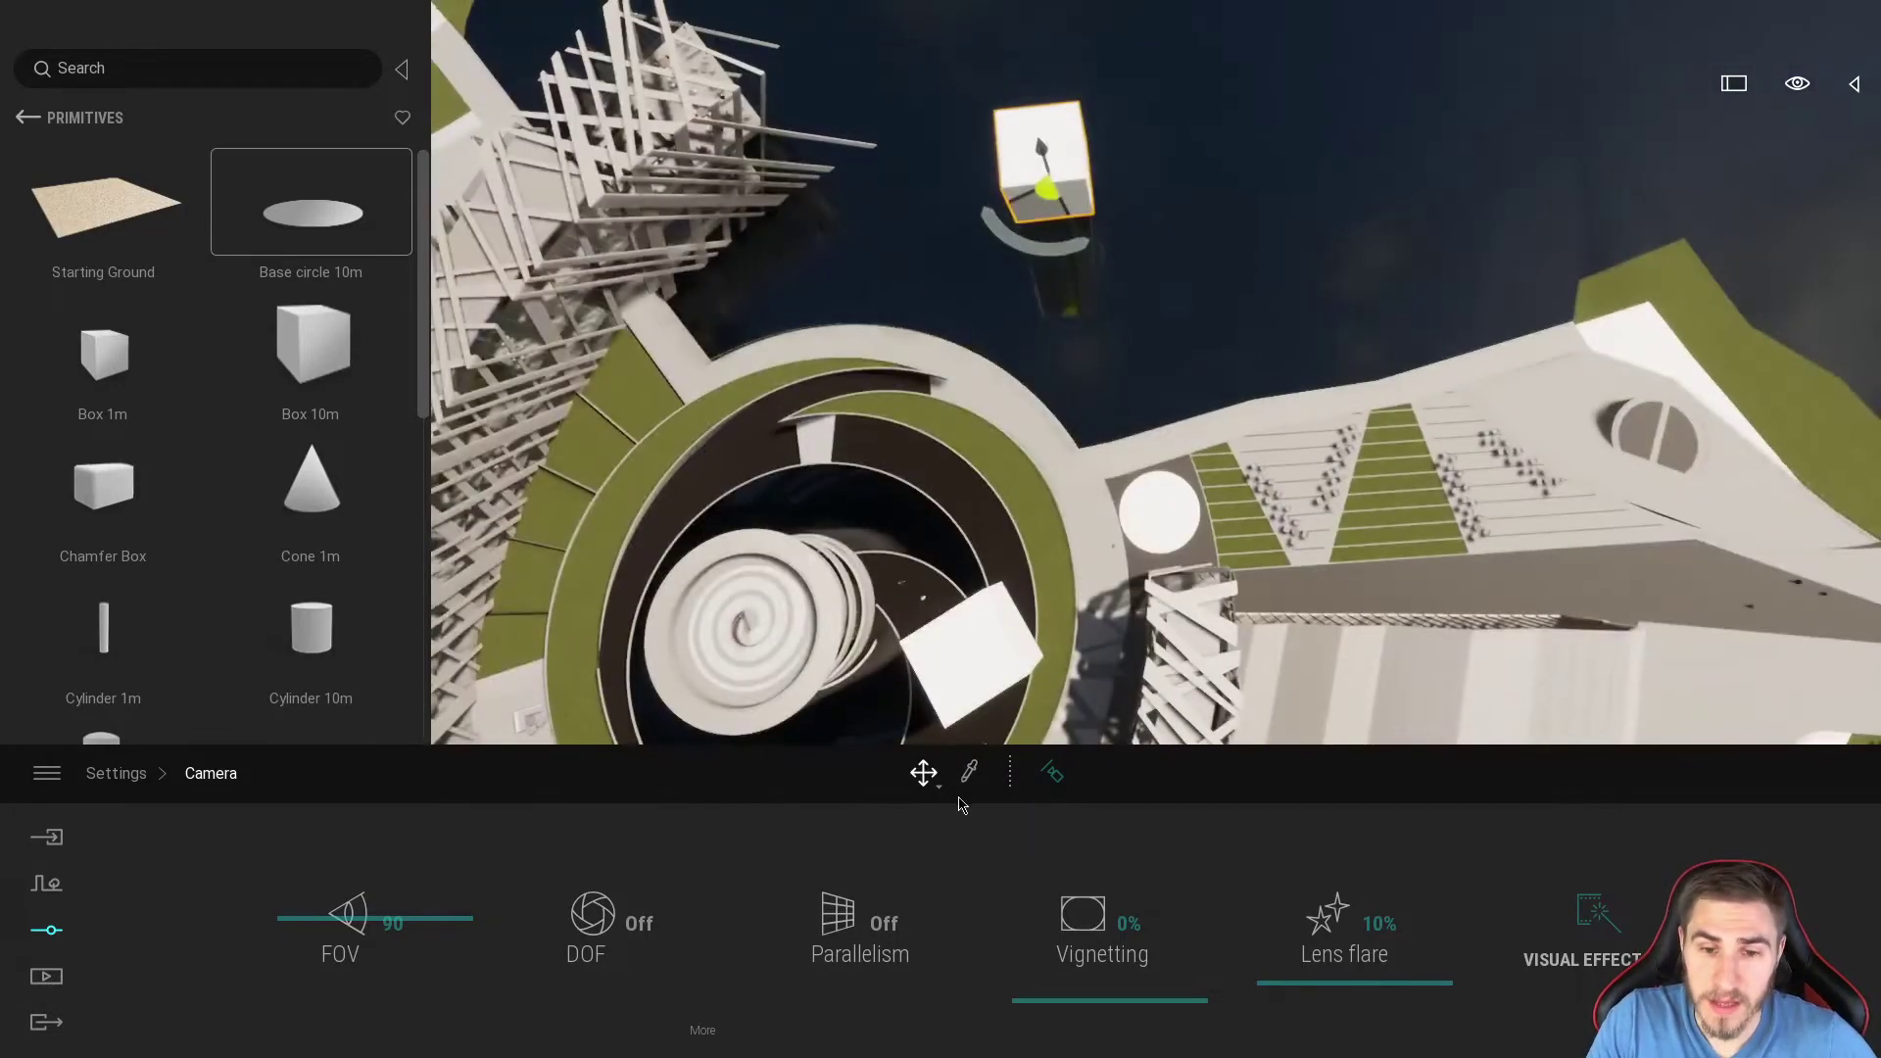
left_click(1052, 774)
middle_click_drag(1044, 147, 1181, 587, "shift")
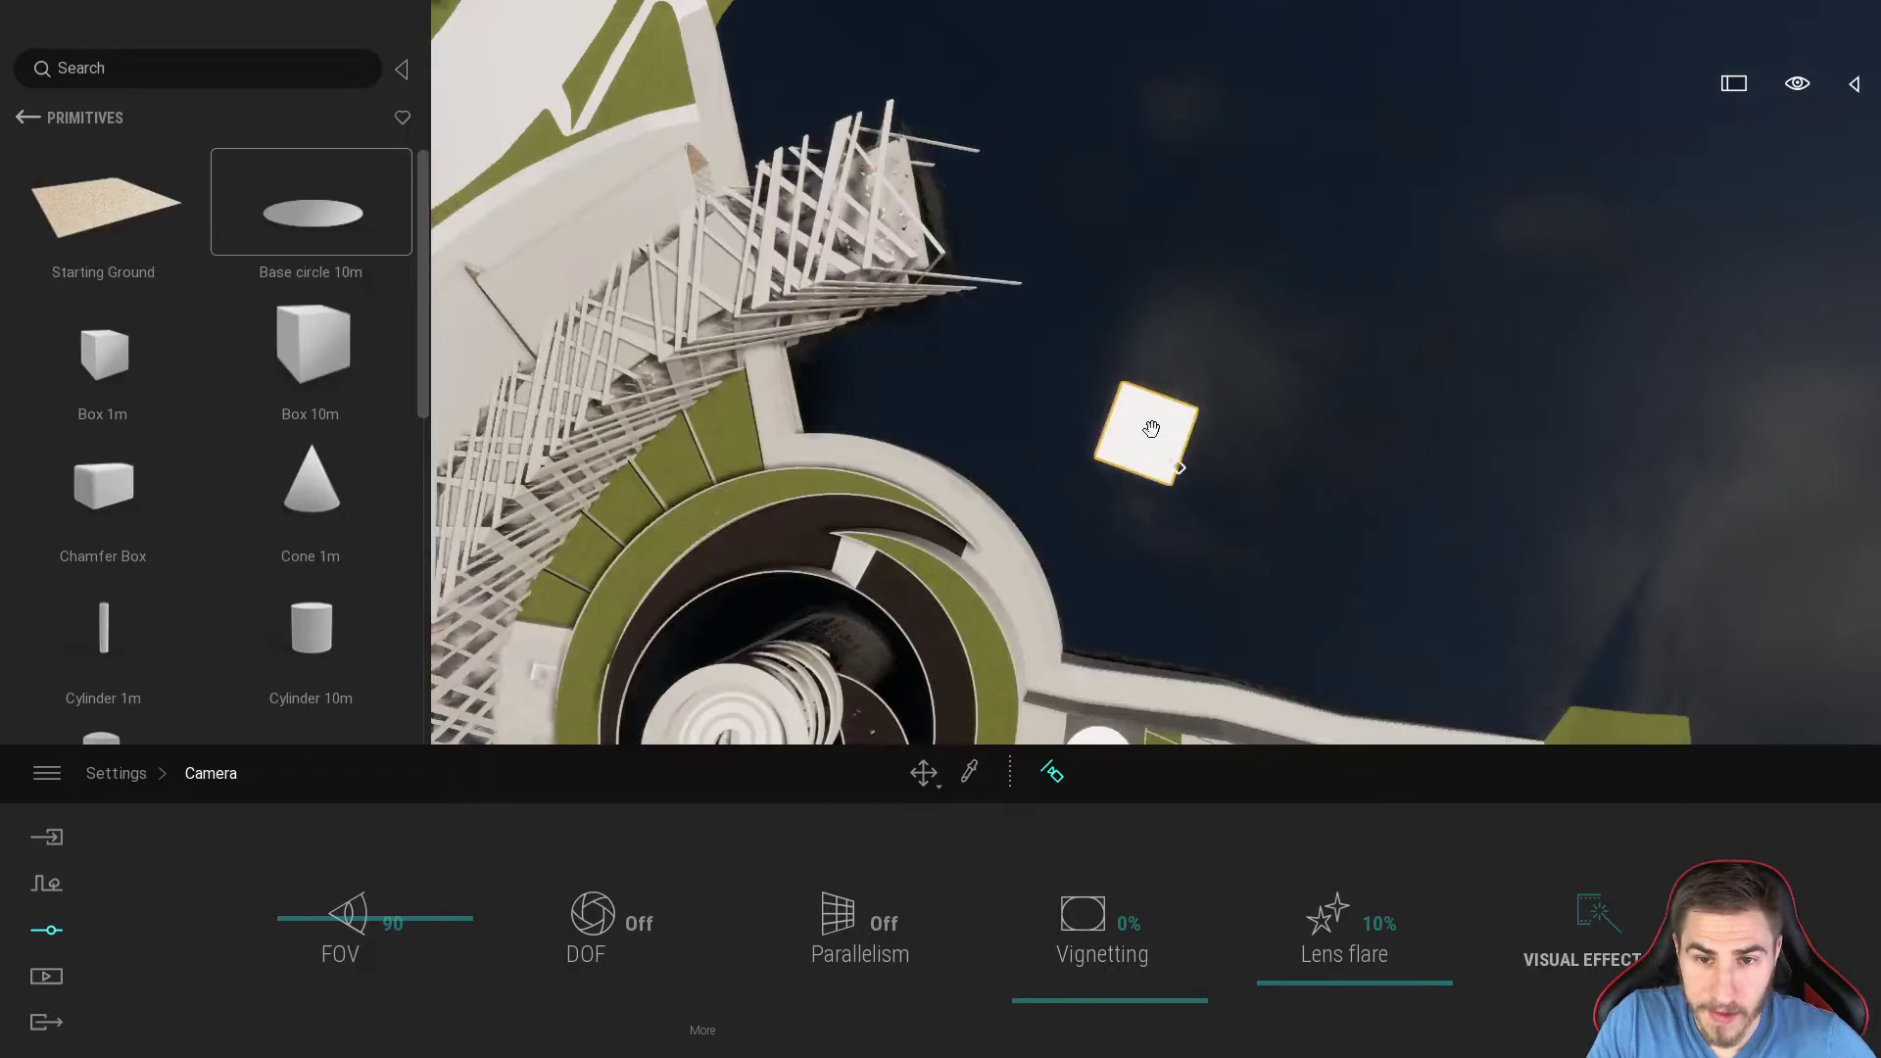
Step: Move the box farther out over the lake and align the camera with its top face again
left_click(1052, 772)
left_click_drag(1193, 415, 1274, 213)
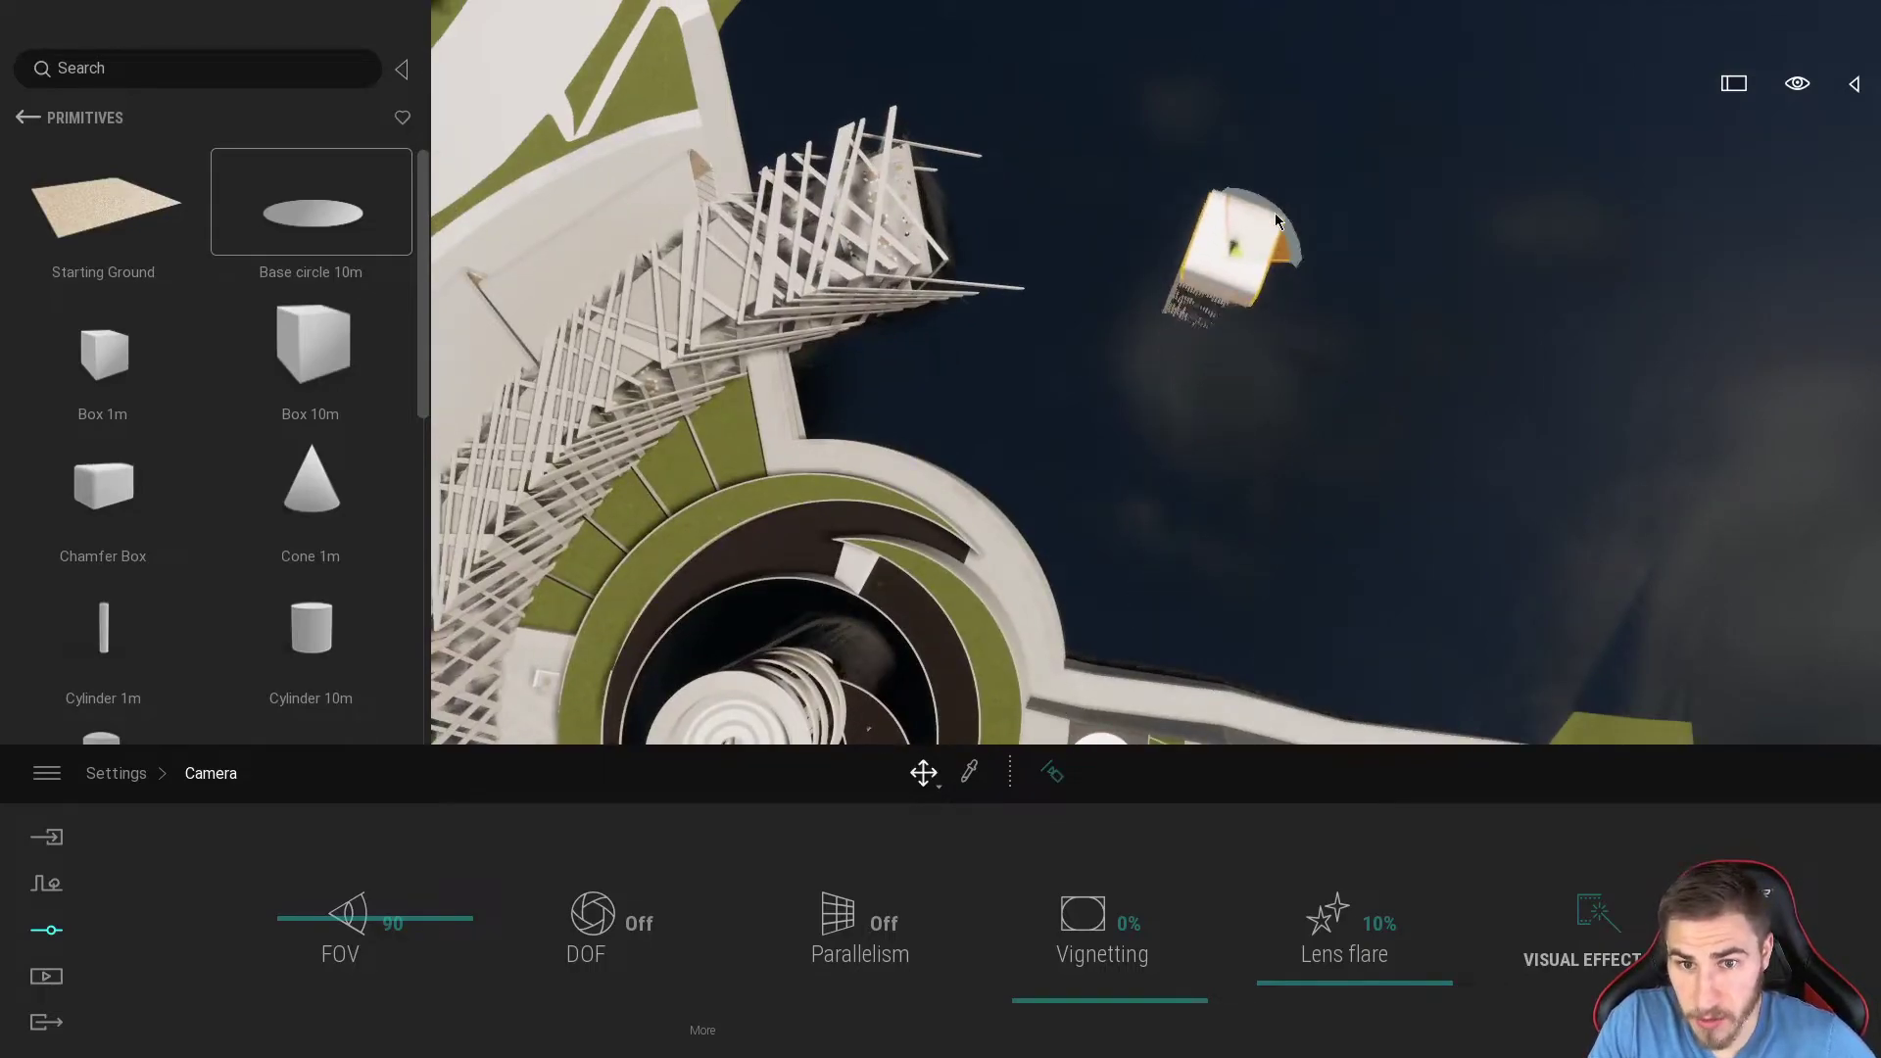
left_click(1050, 773)
left_click(1257, 226)
middle_click_drag(1257, 225, 1303, 298, "shift")
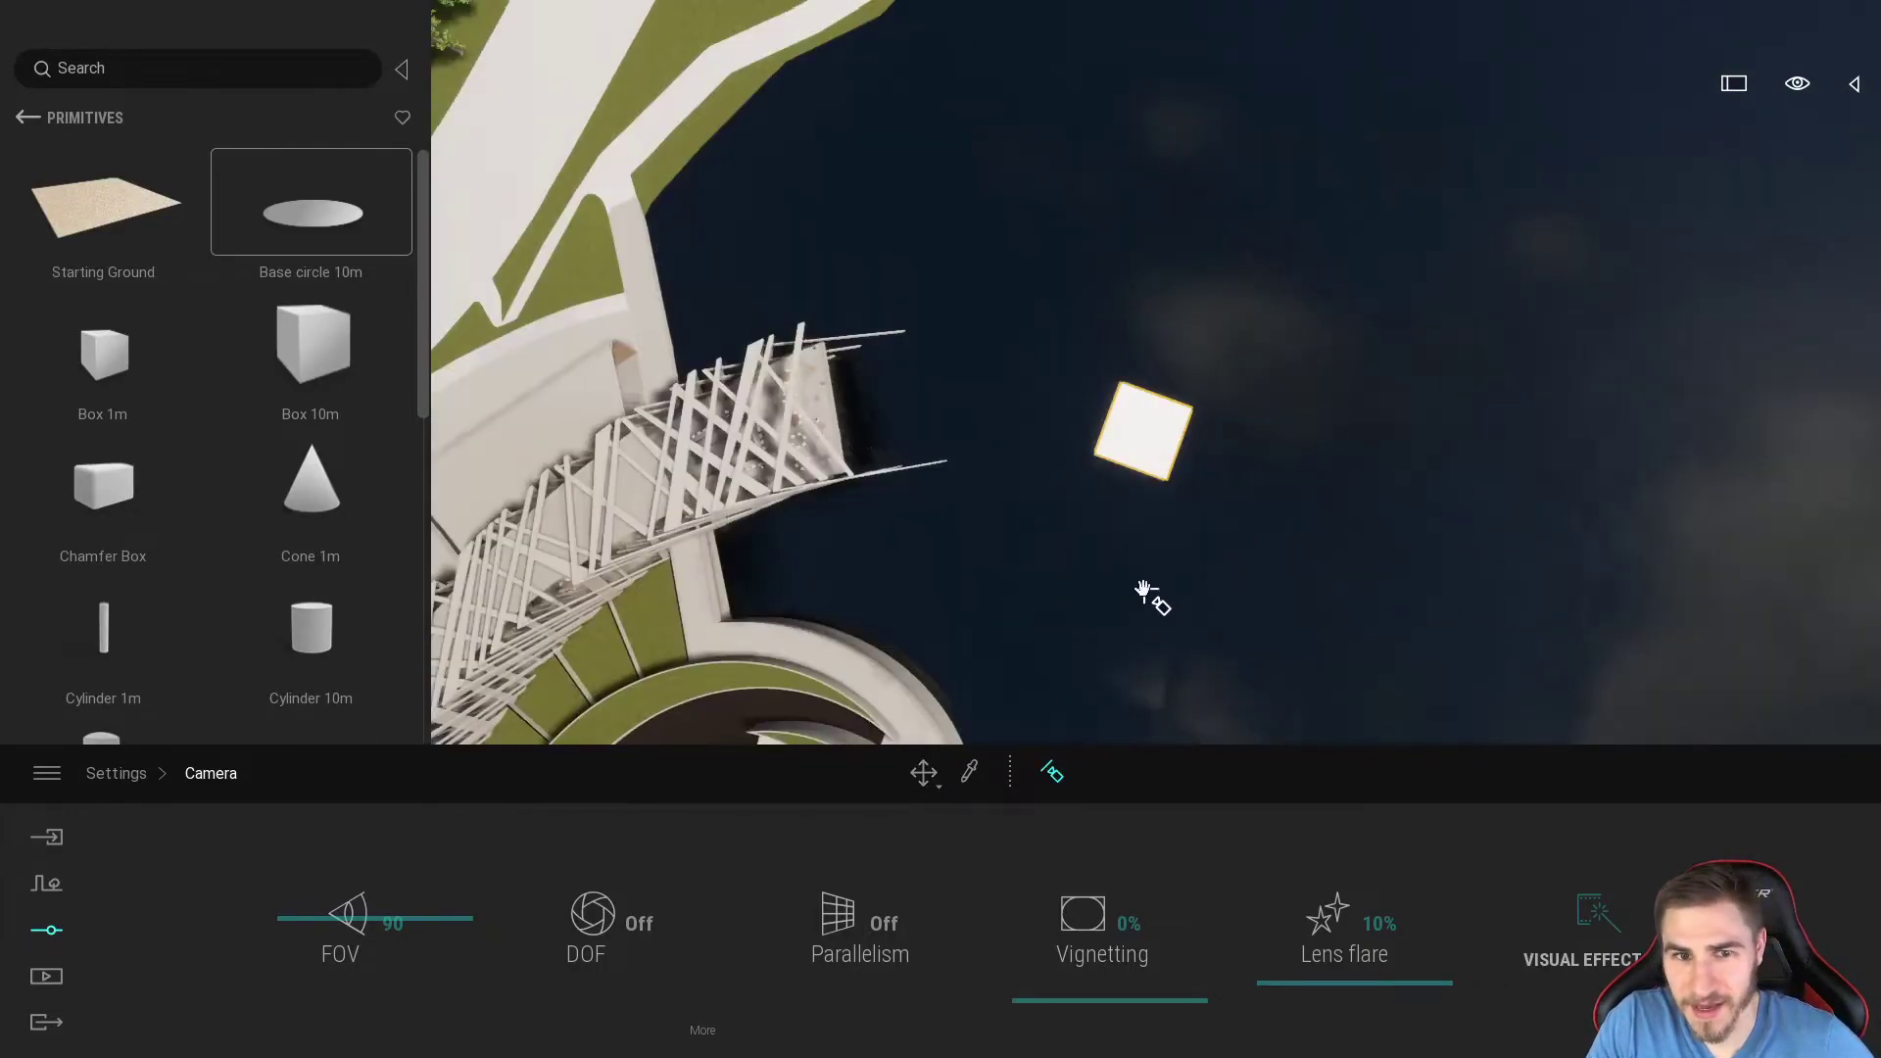
right_click_drag(1100, 555, 1039, 554)
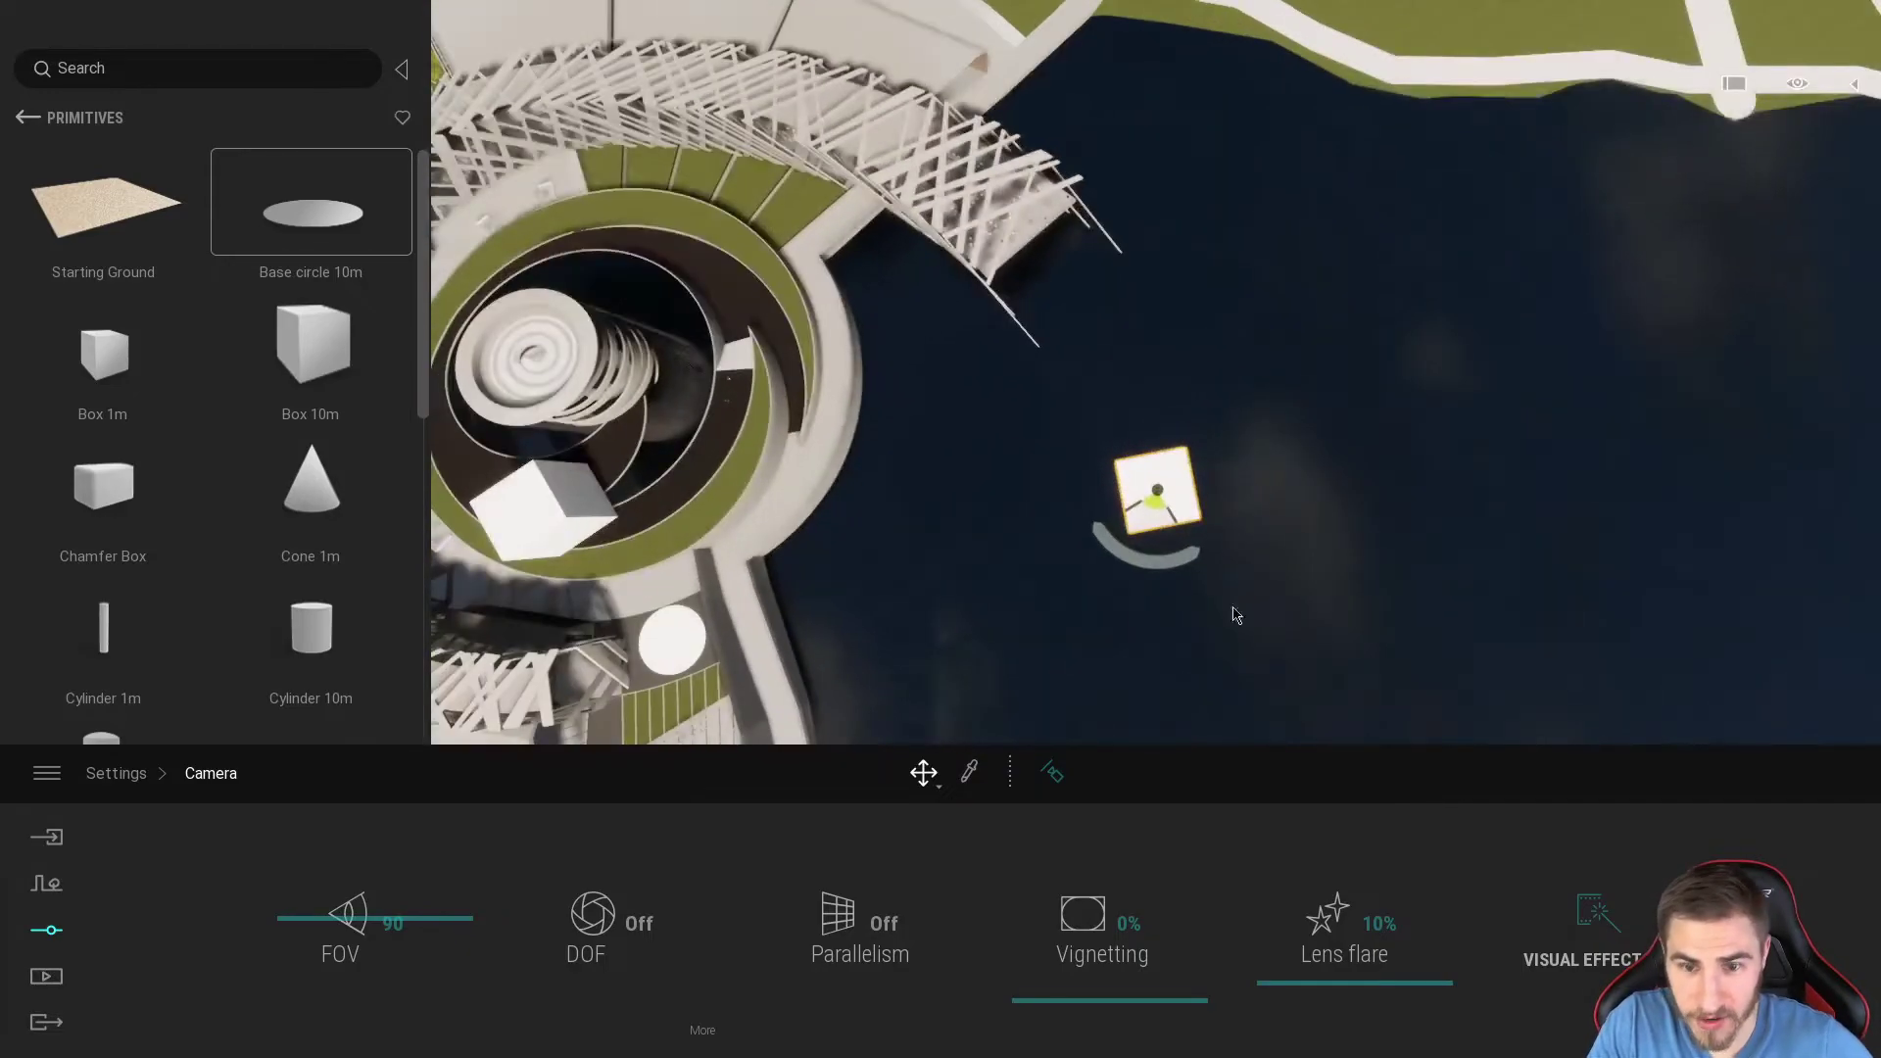
Step: Delete the box floating over the lake and the base circle on the paving
key("Delete")
right_click_drag(1128, 710, 937, 355)
left_click(1030, 255)
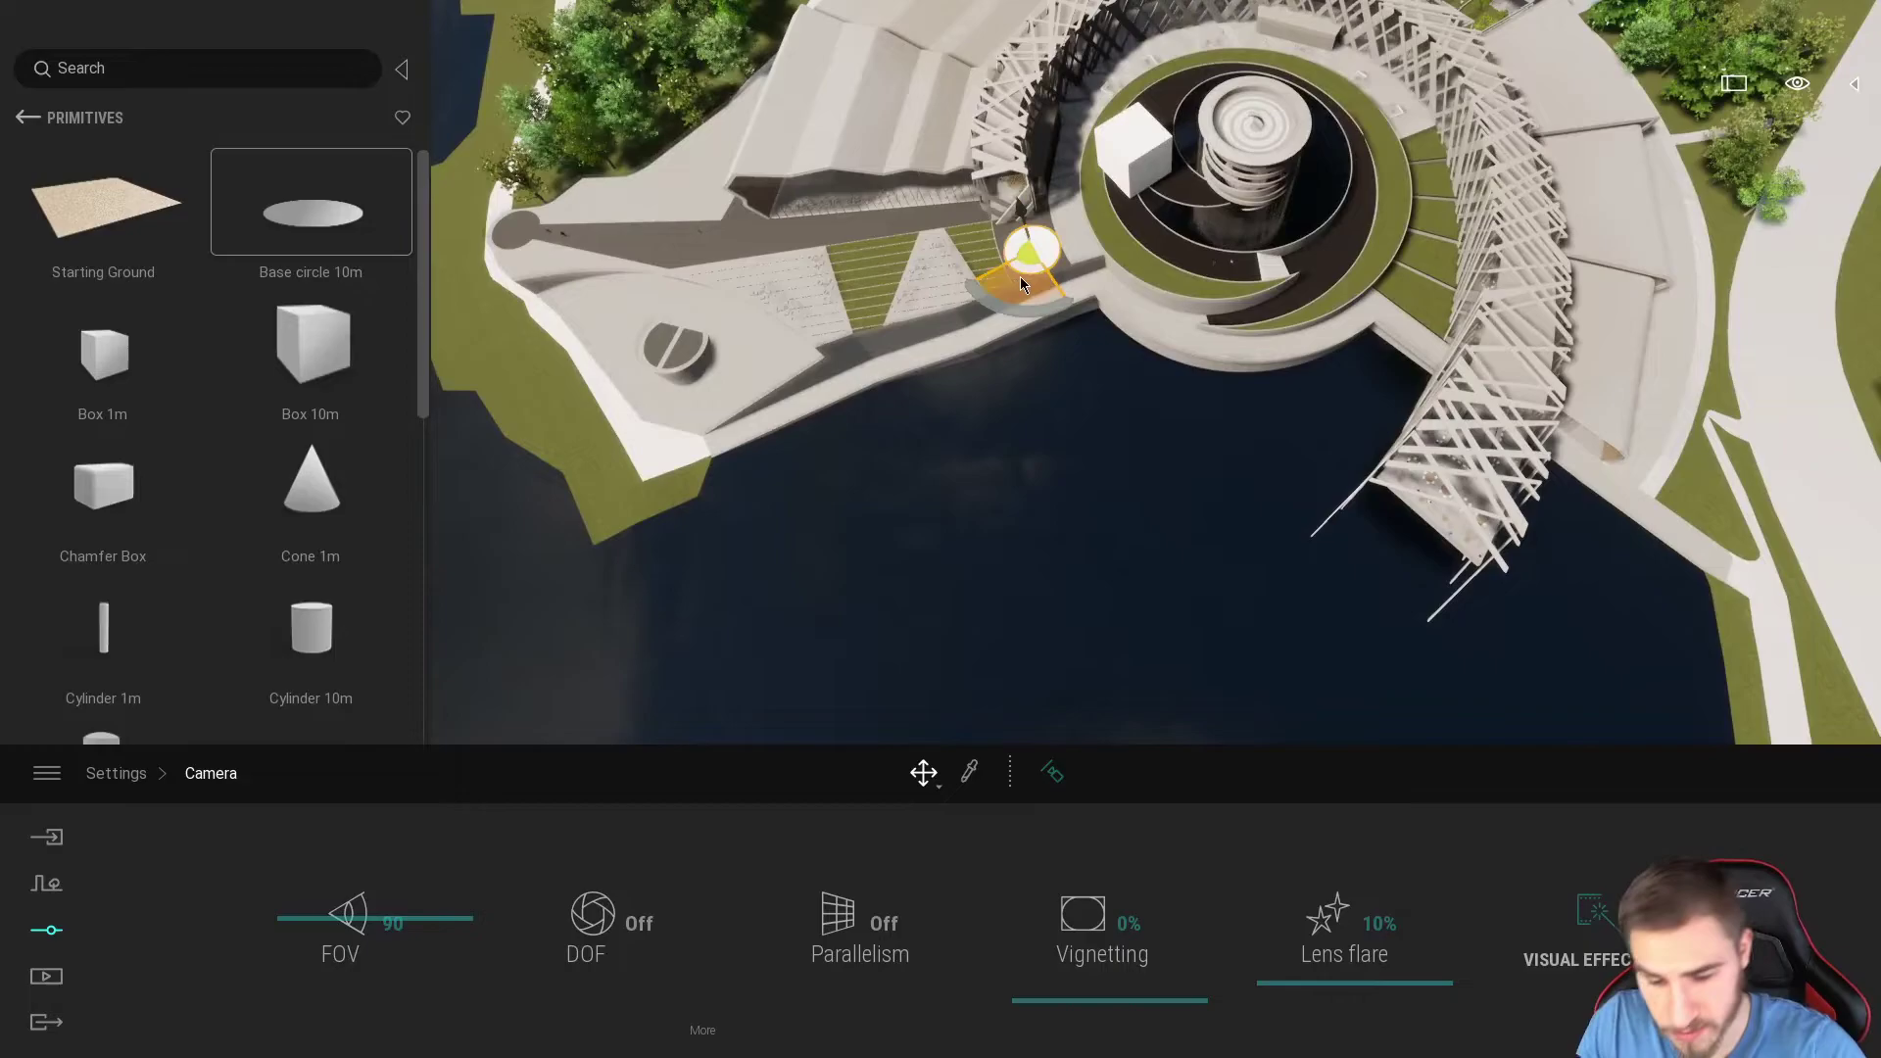
key("Delete")
Step: Align the camera with the remaining box's top face from several starting views to check the top-down orientation
left_click(1064, 786)
left_click(1052, 773)
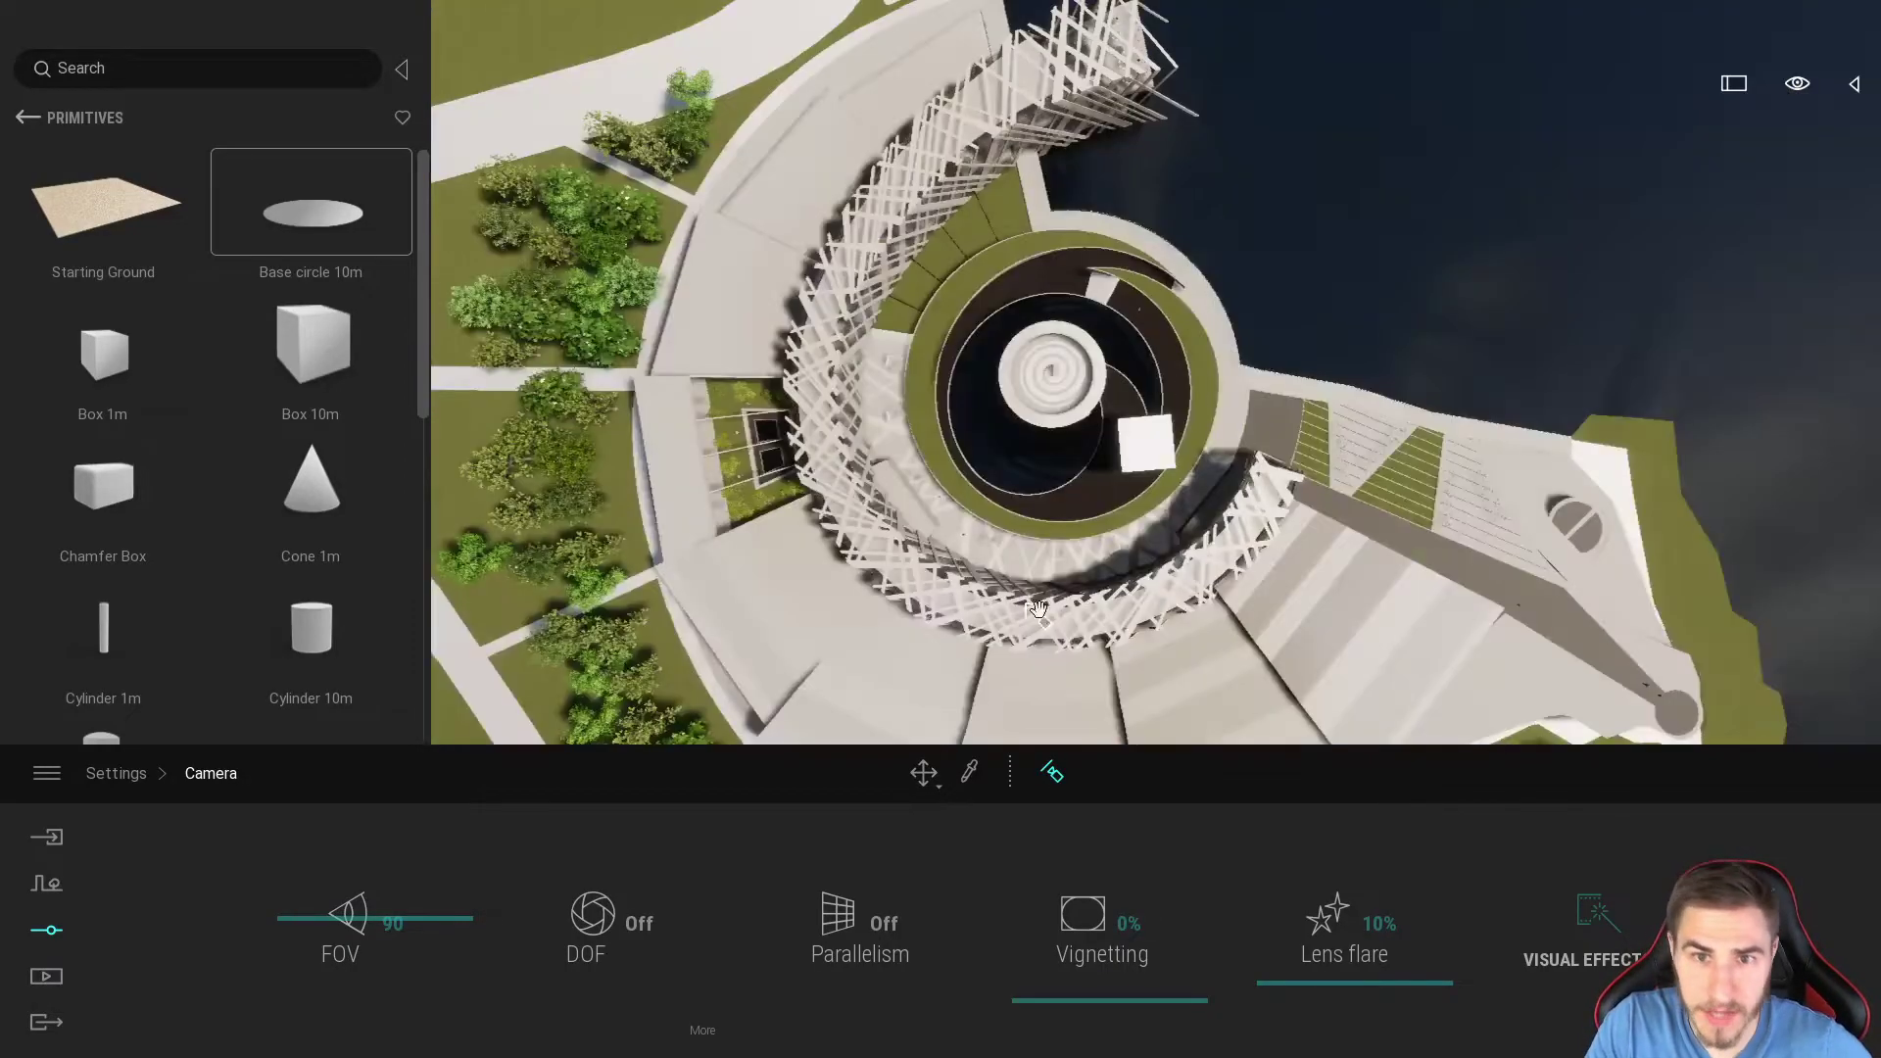
mouse_move(1247, 522)
middle_mouse_down("shift")
mouse_move(1068, 519)
mouse_move(1440, 522)
mouse_move(1225, 522)
mouse_move(1258, 522)
middle_mouse_up("shift")
right_click_drag(1247, 521, 1252, 520)
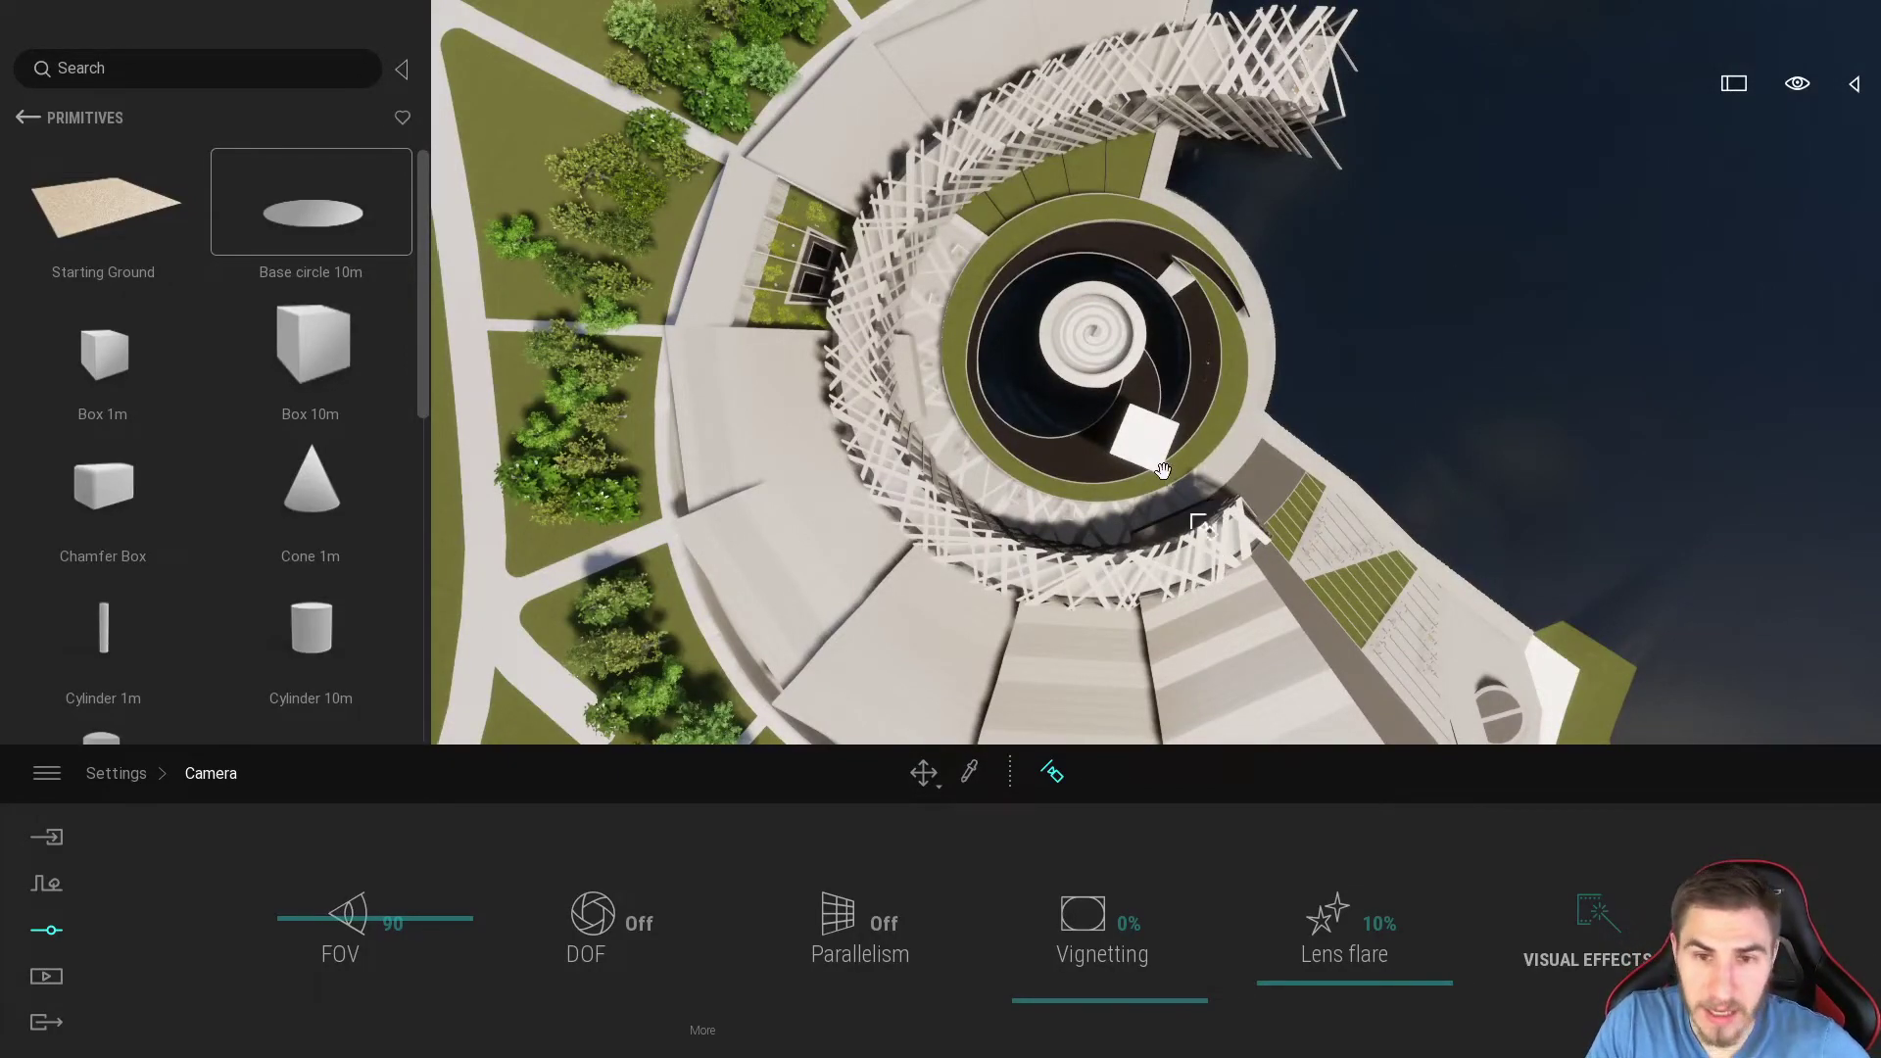
right_click_drag(1142, 442, 1141, 442)
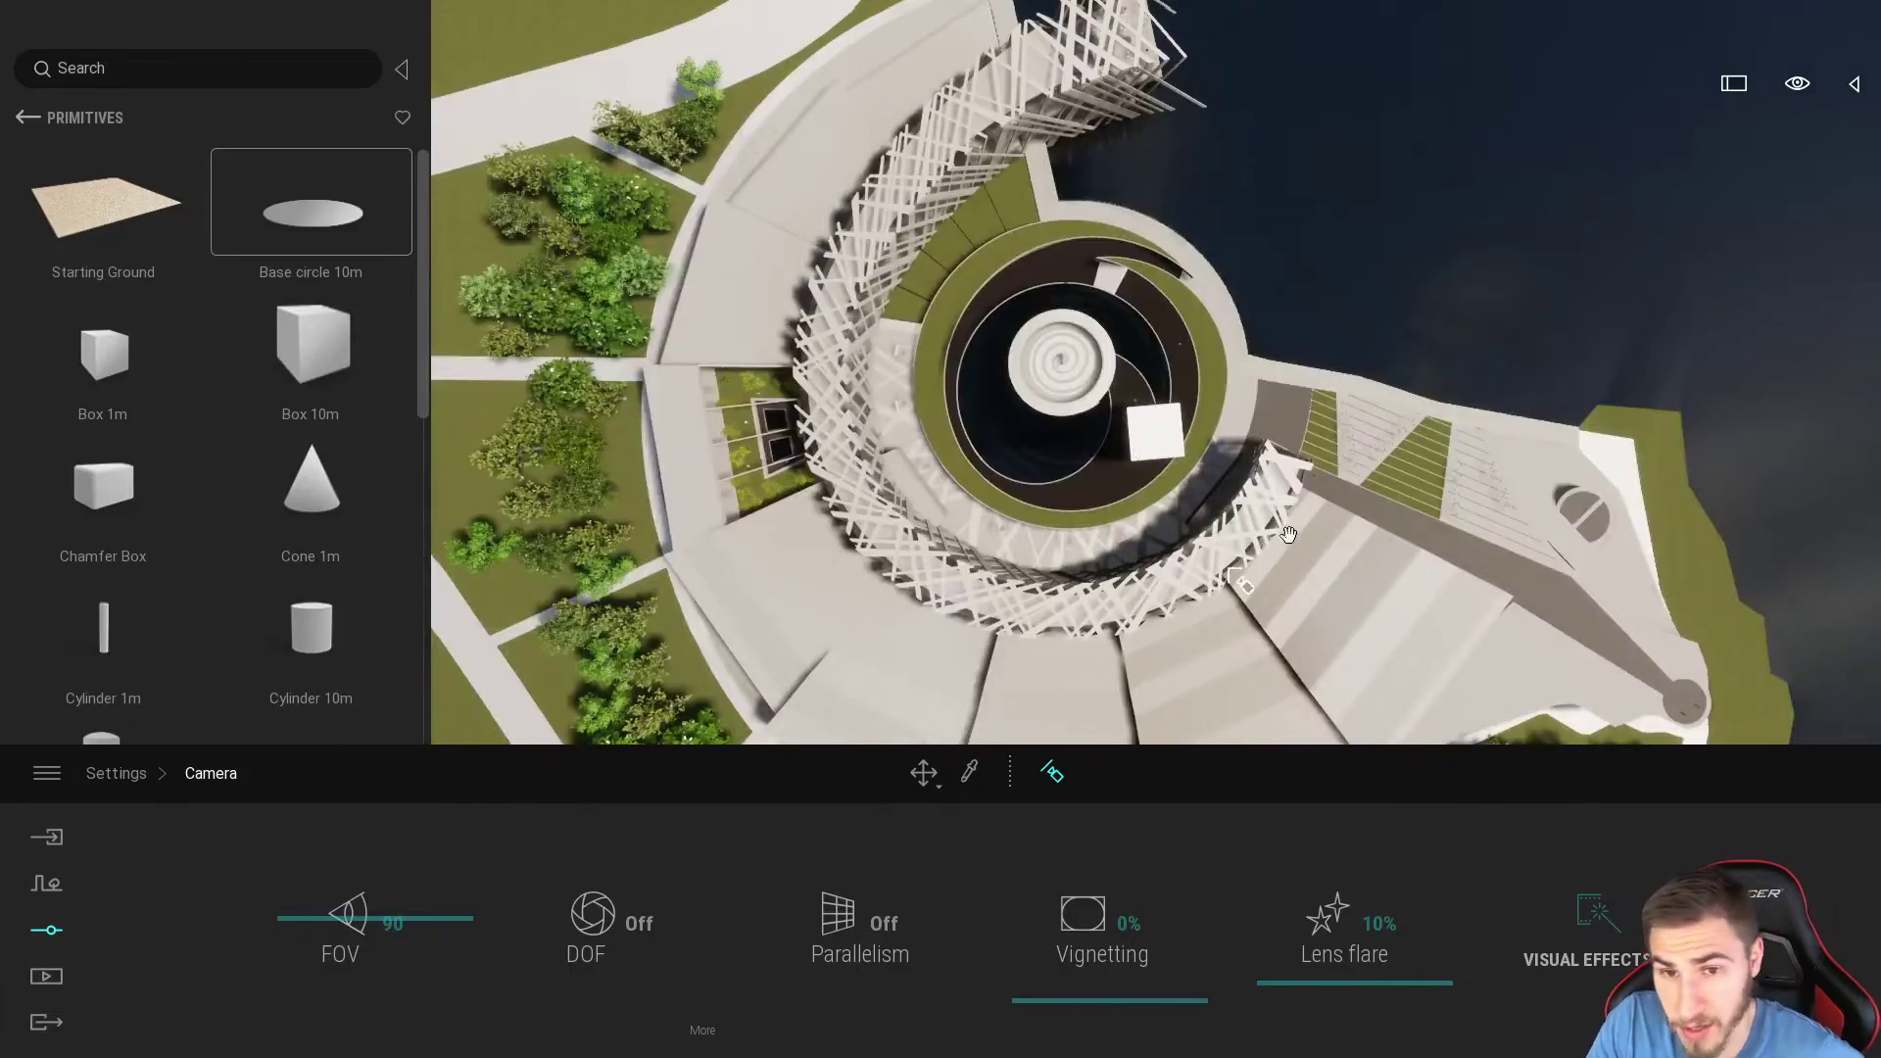
right_click_drag(1289, 535, 1272, 534)
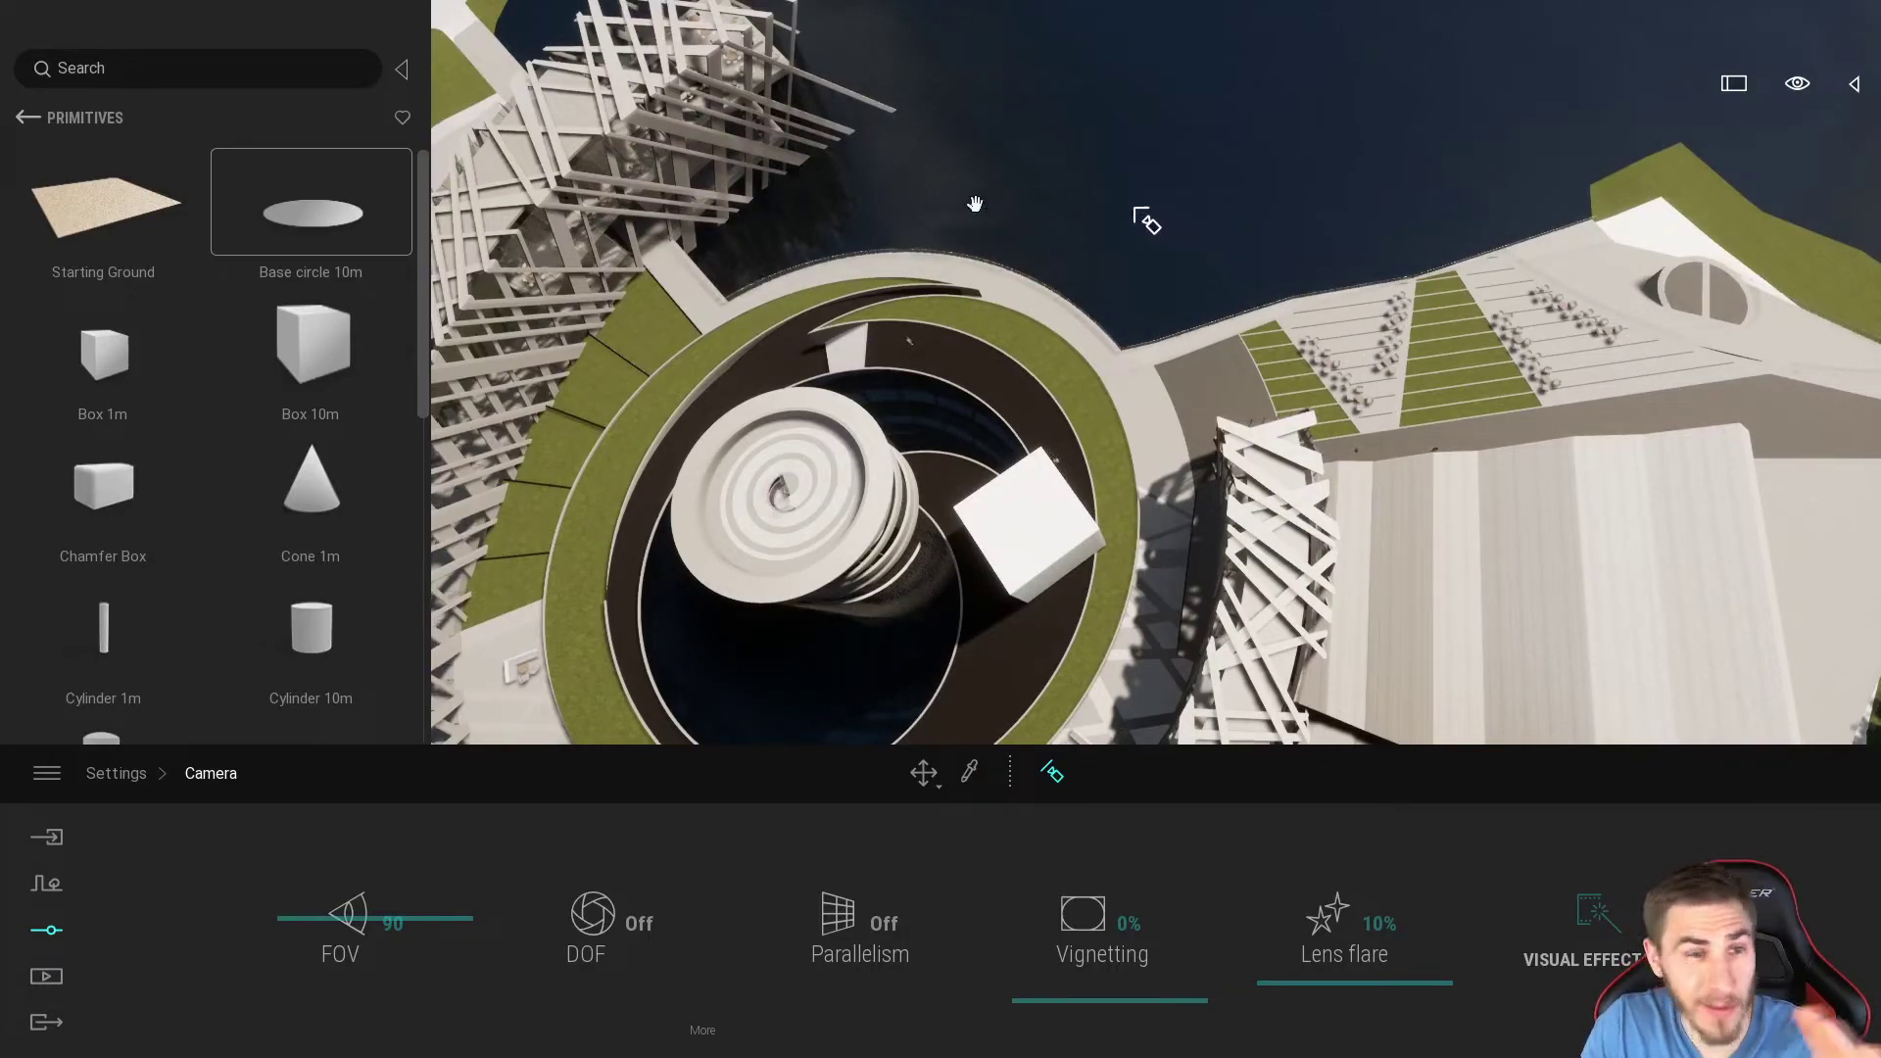
Step: Close the Primitives library and open the view settings
left_click(398, 69)
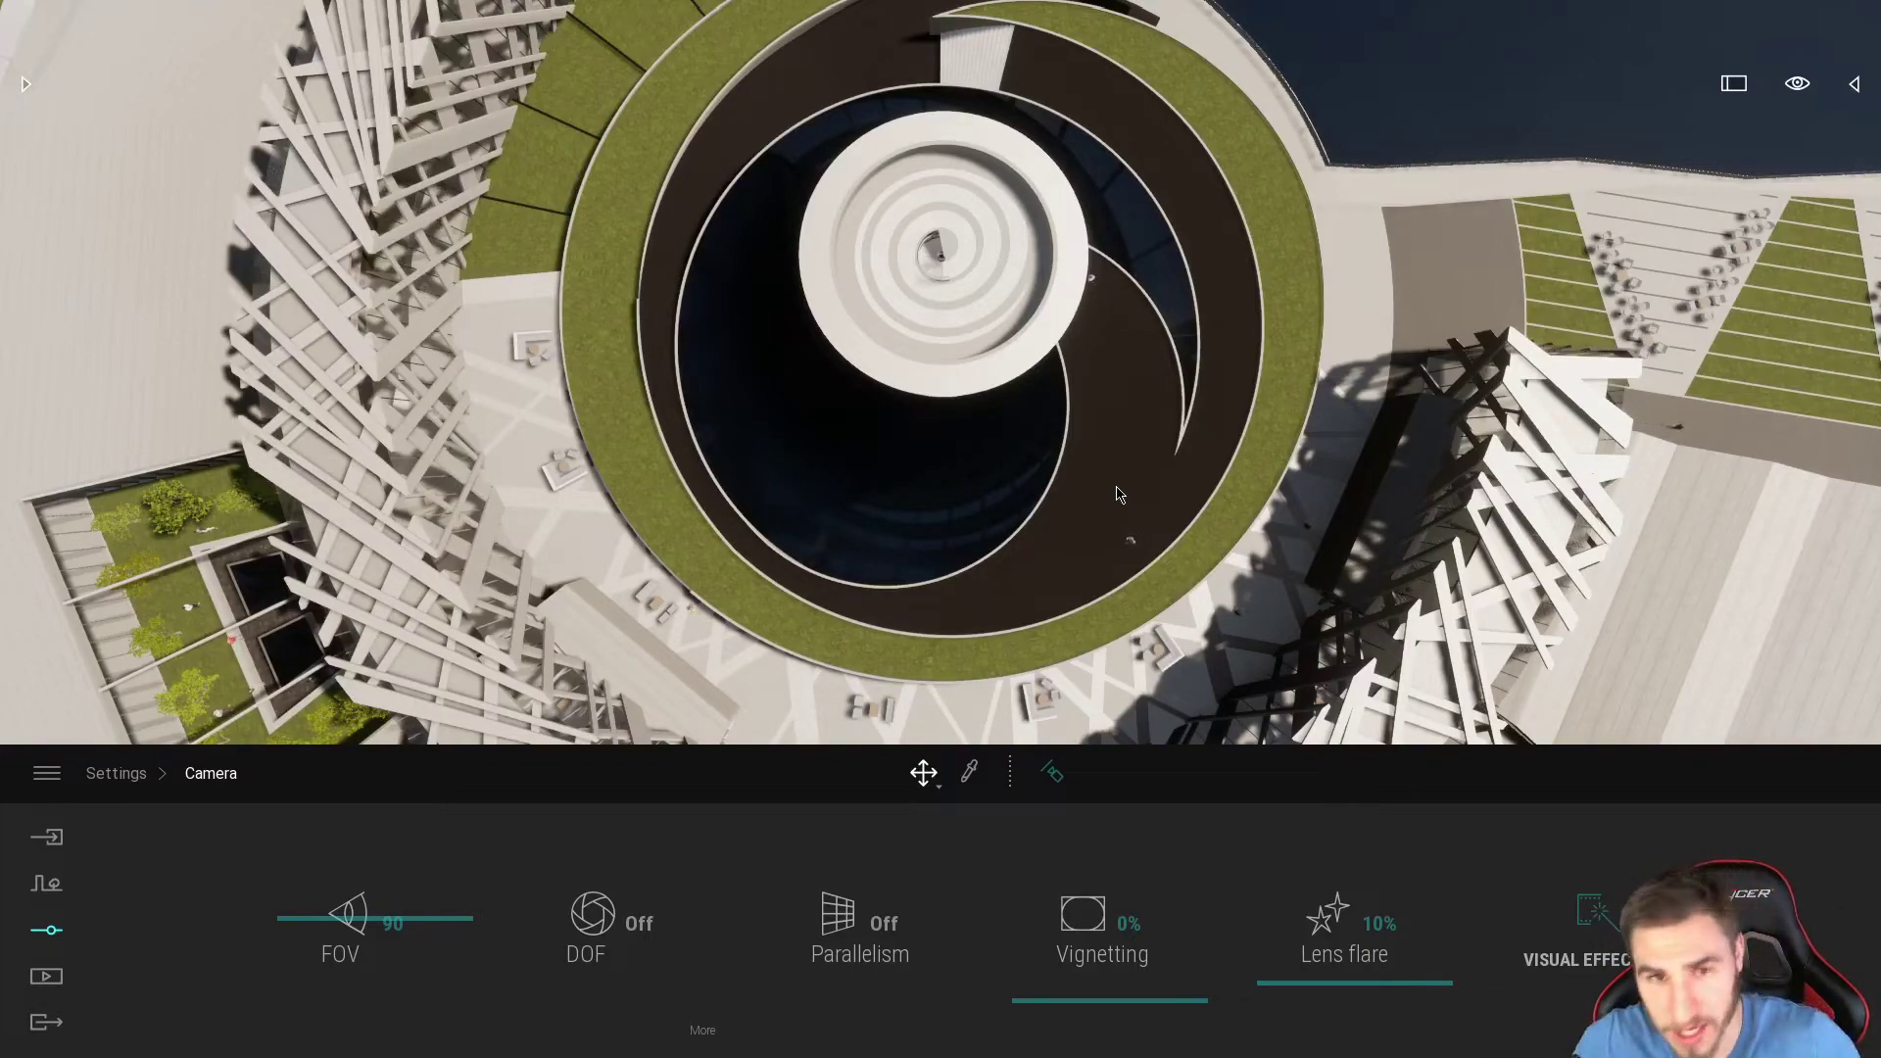
left_click(1797, 84)
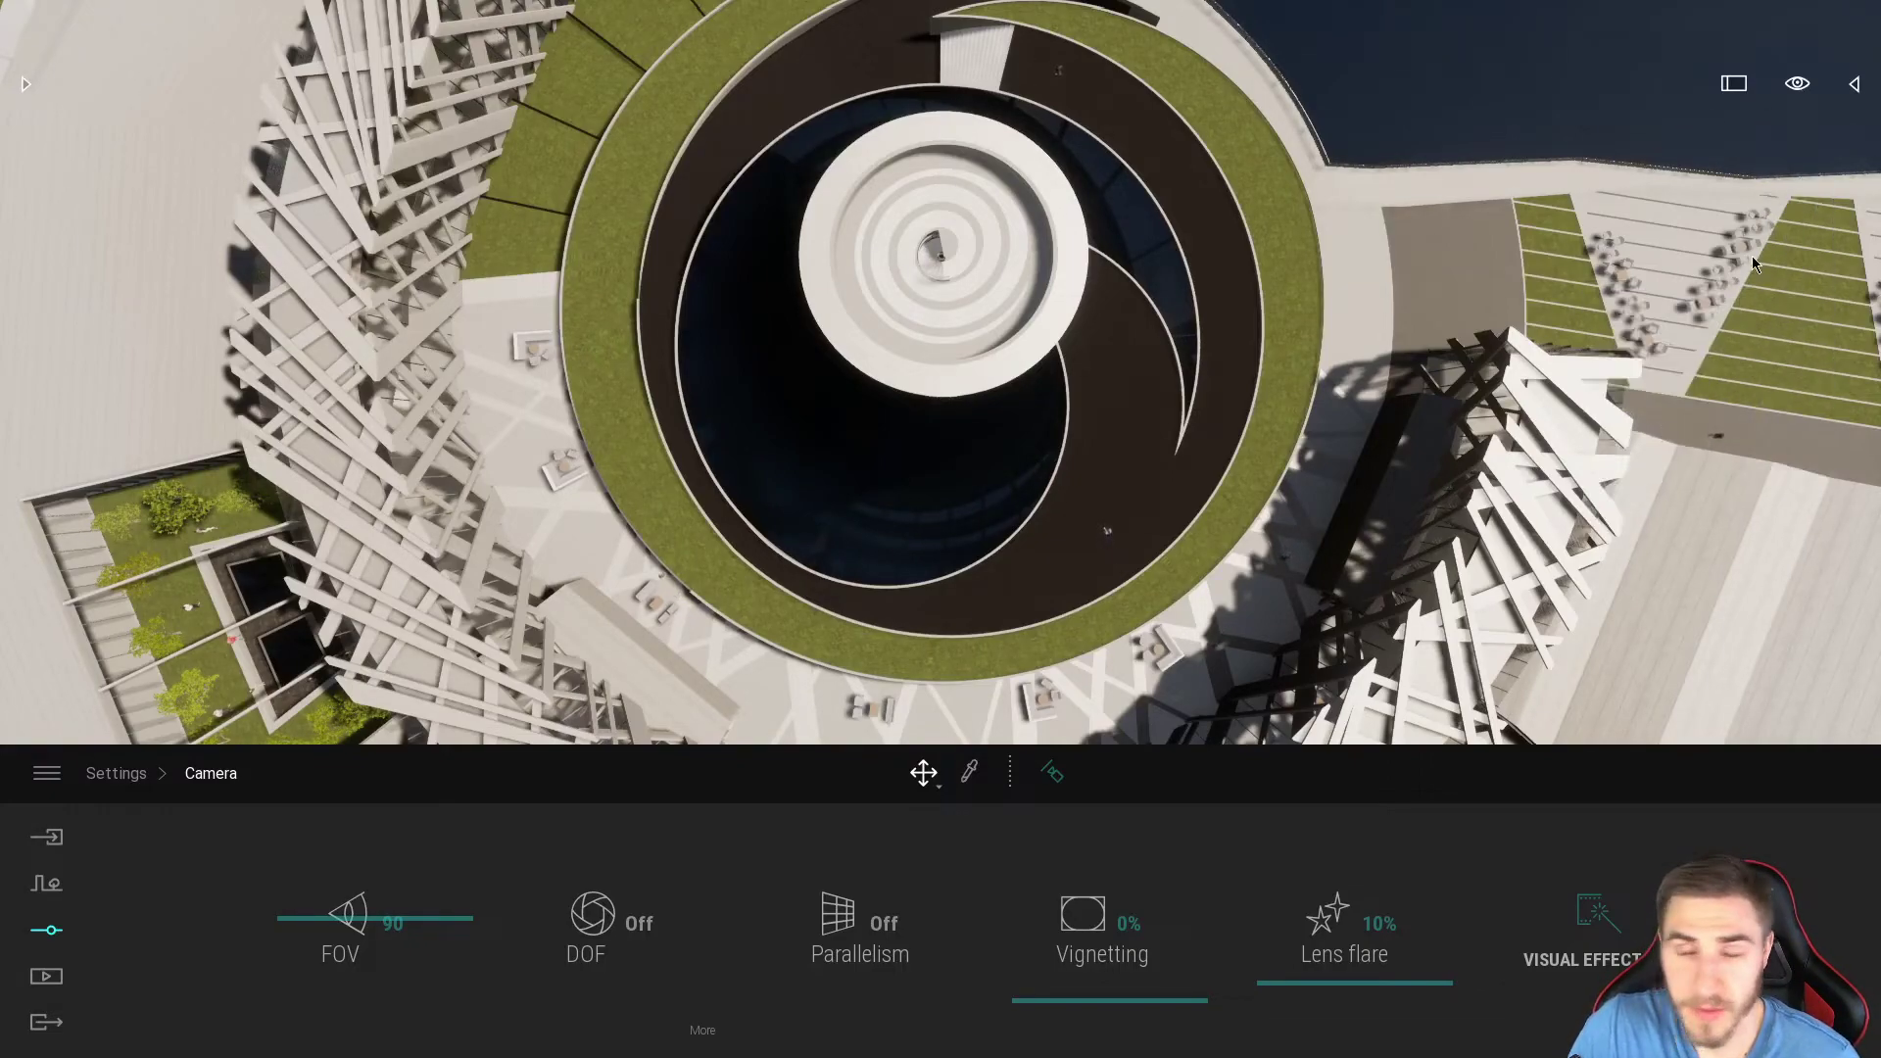